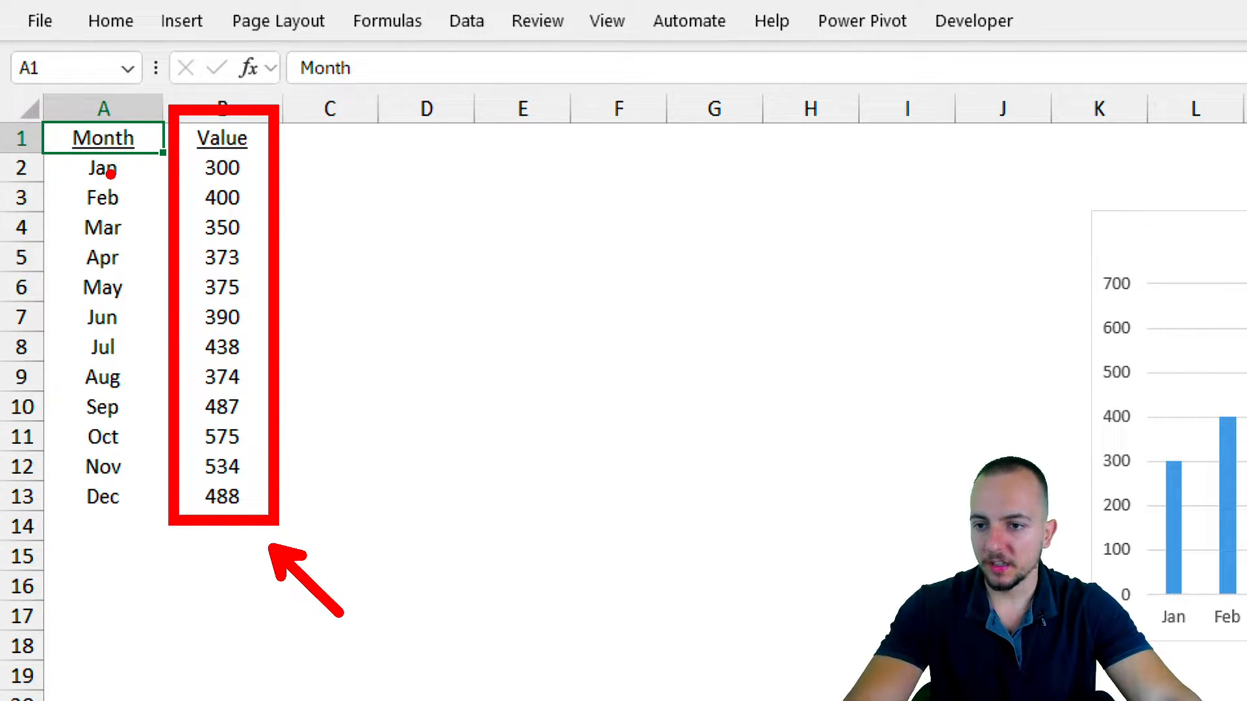
# Insert a clustered column chart from the Month and Value data in A1:B13 and place it beside the data.
pyautogui.moveTo(117, 131); pyautogui.dragTo(225, 490)
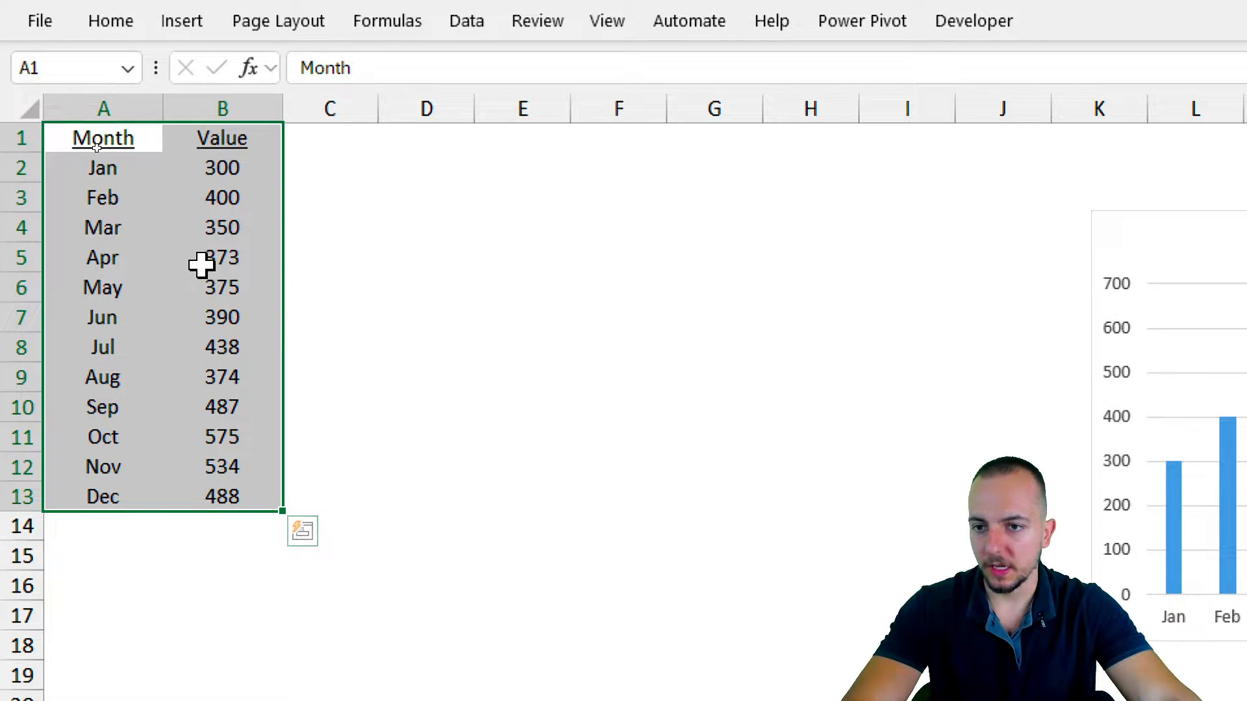
pyautogui.click(182, 21)
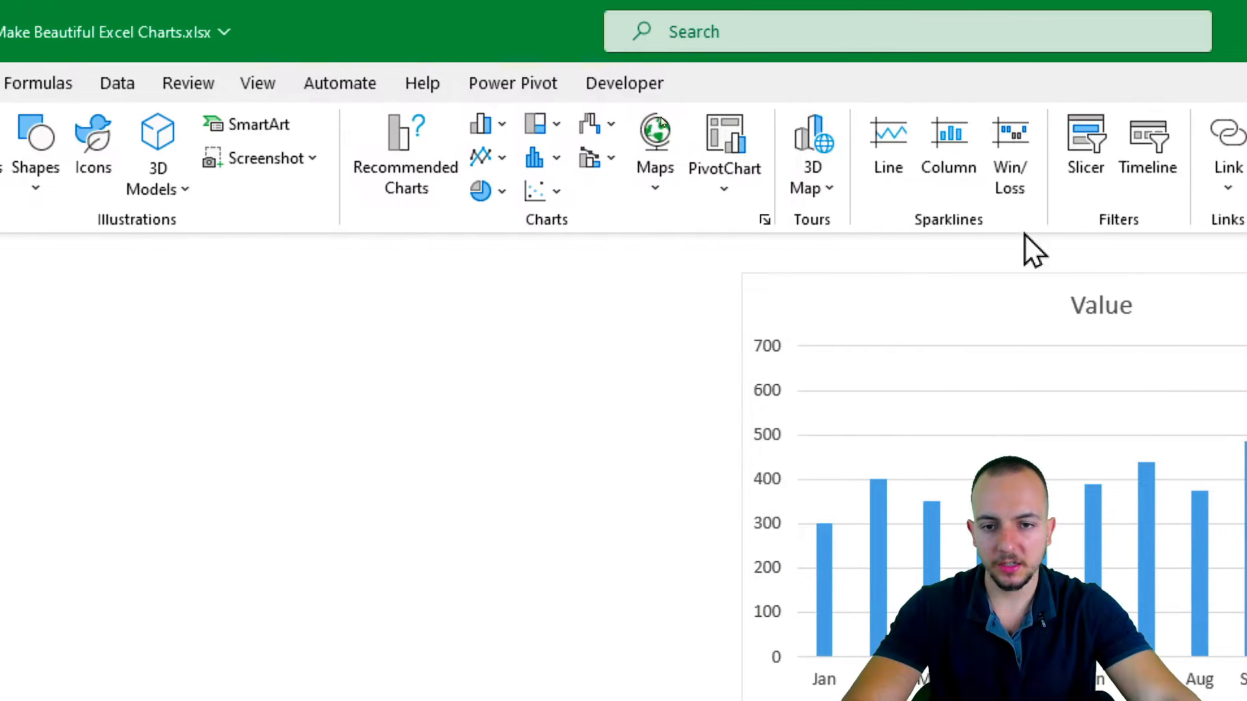
pyautogui.click(486, 125)
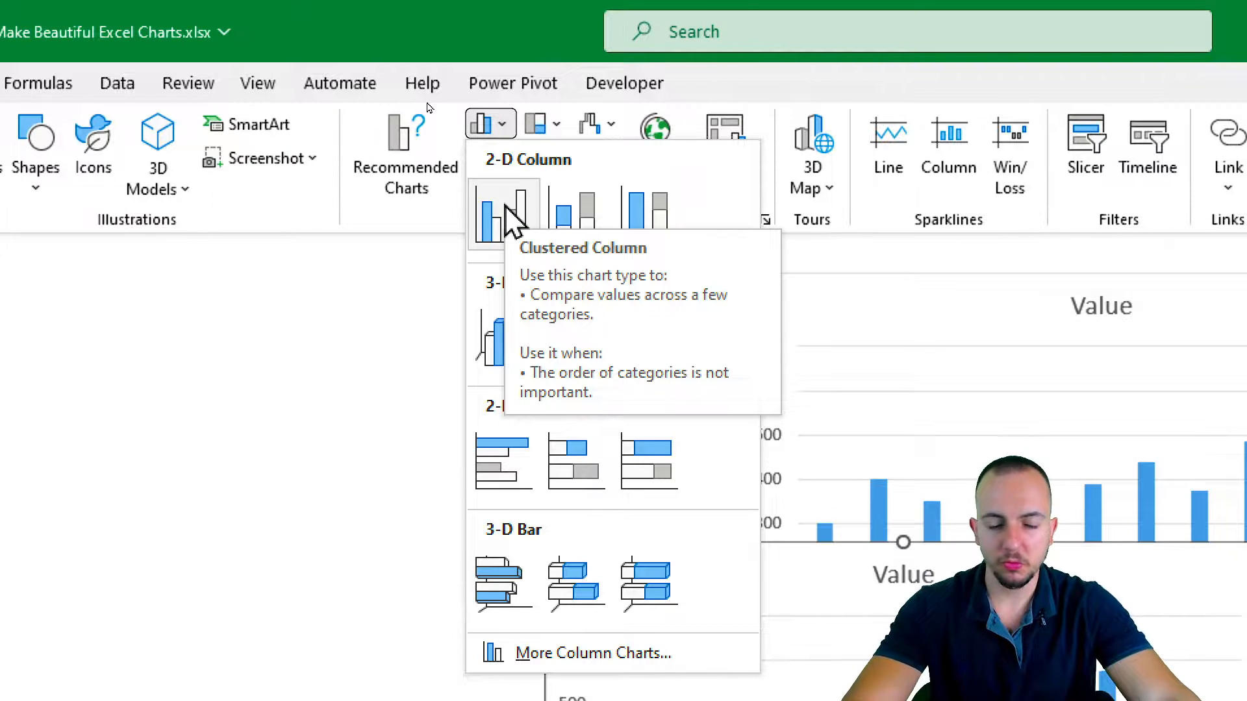
pyautogui.click(513, 221)
pyautogui.moveTo(629, 571); pyautogui.dragTo(42, 278)
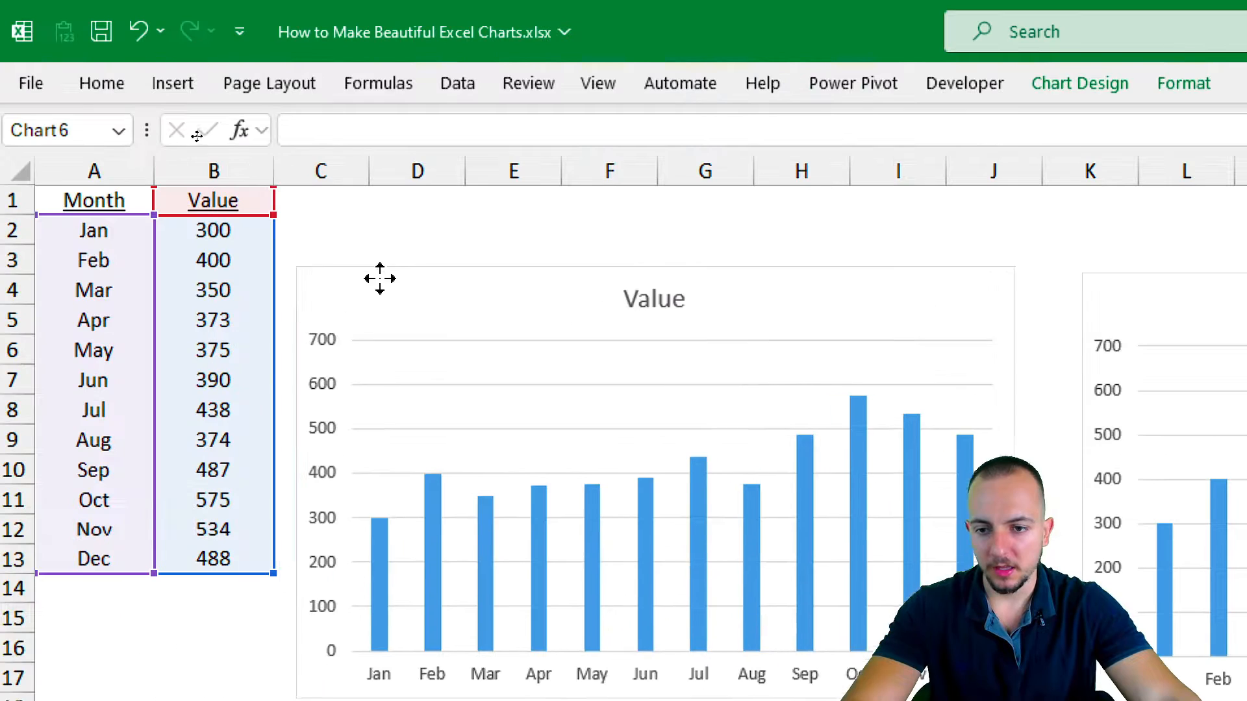
pyautogui.moveTo(380, 278); pyautogui.dragTo(404, 239)
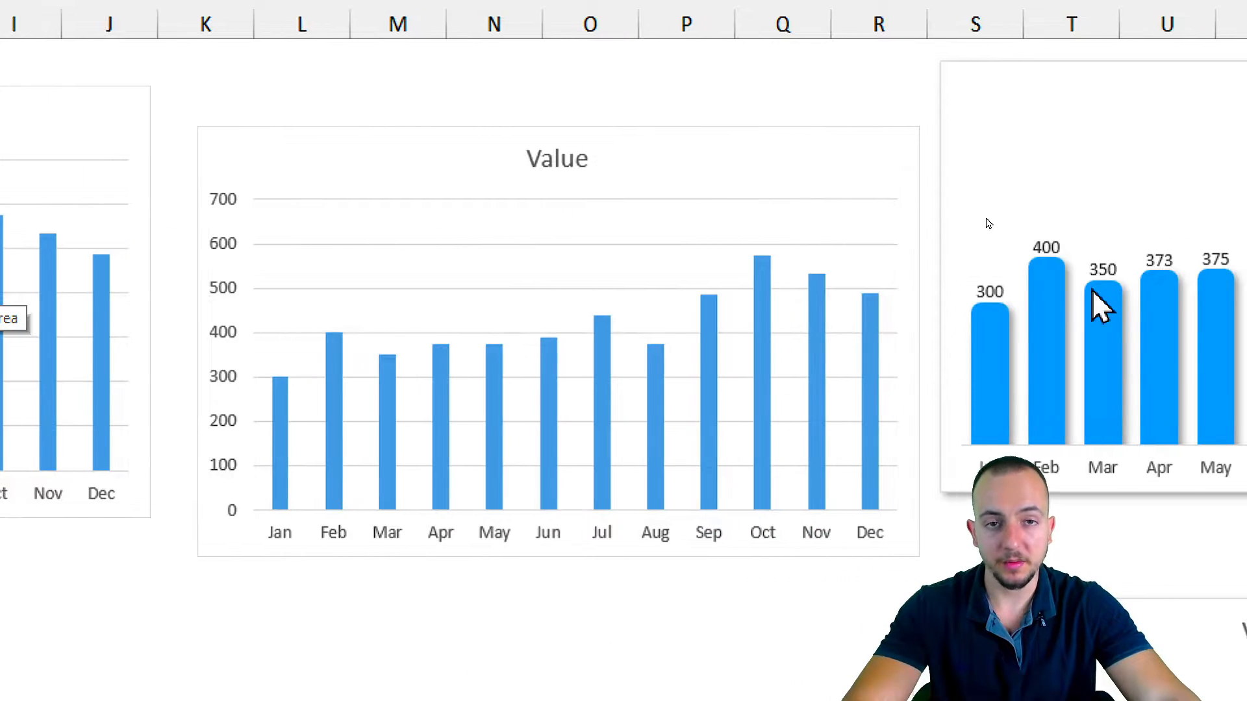
pyautogui.click(697, 142)
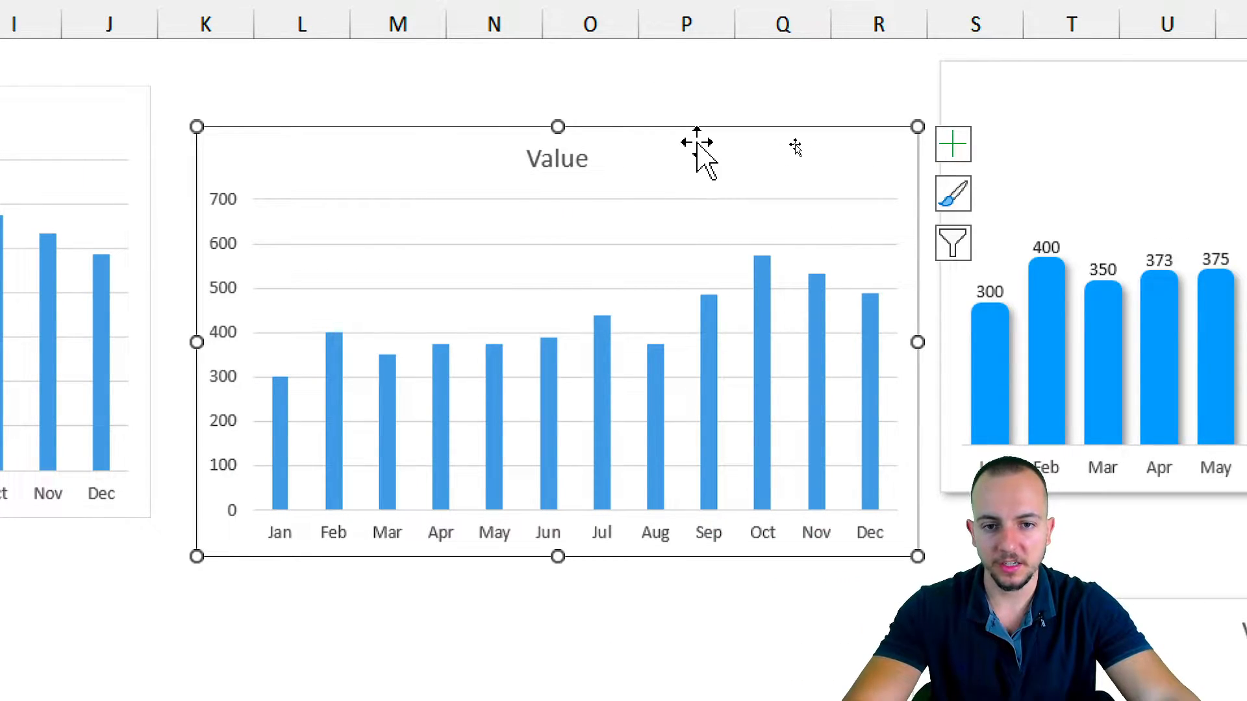
pyautogui.press('Escape')
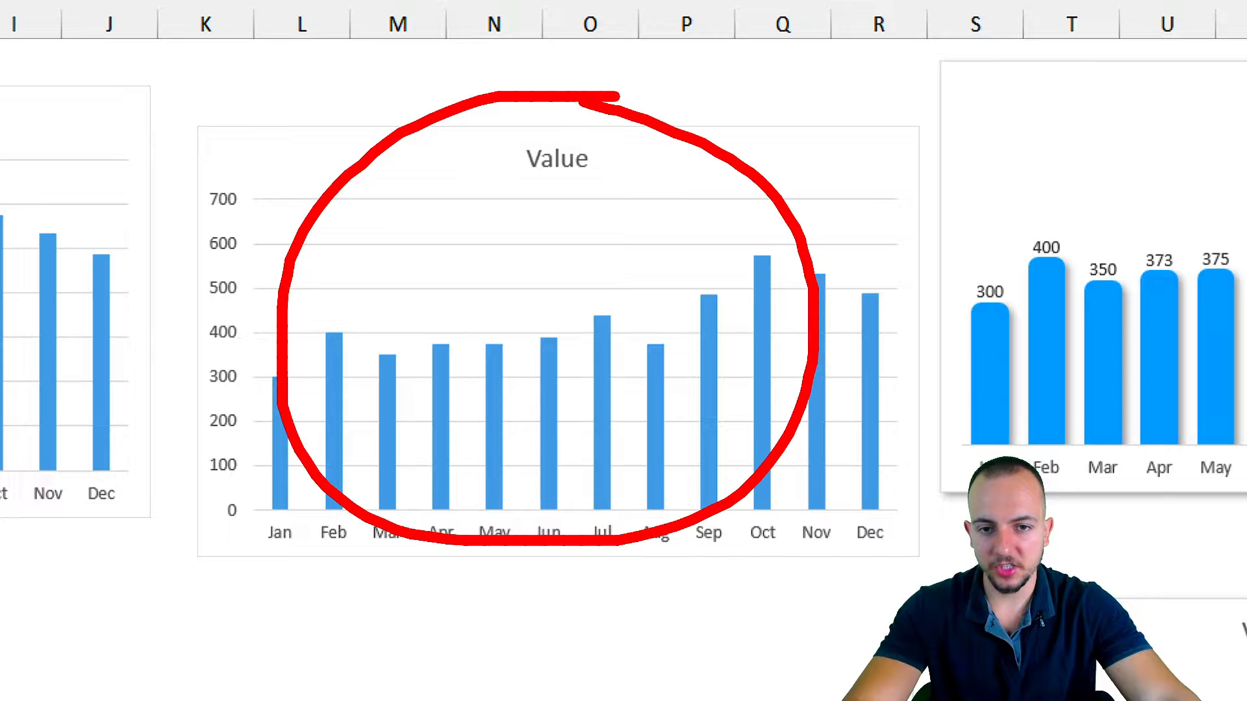
pyautogui.hscroll(1, 679, 416)
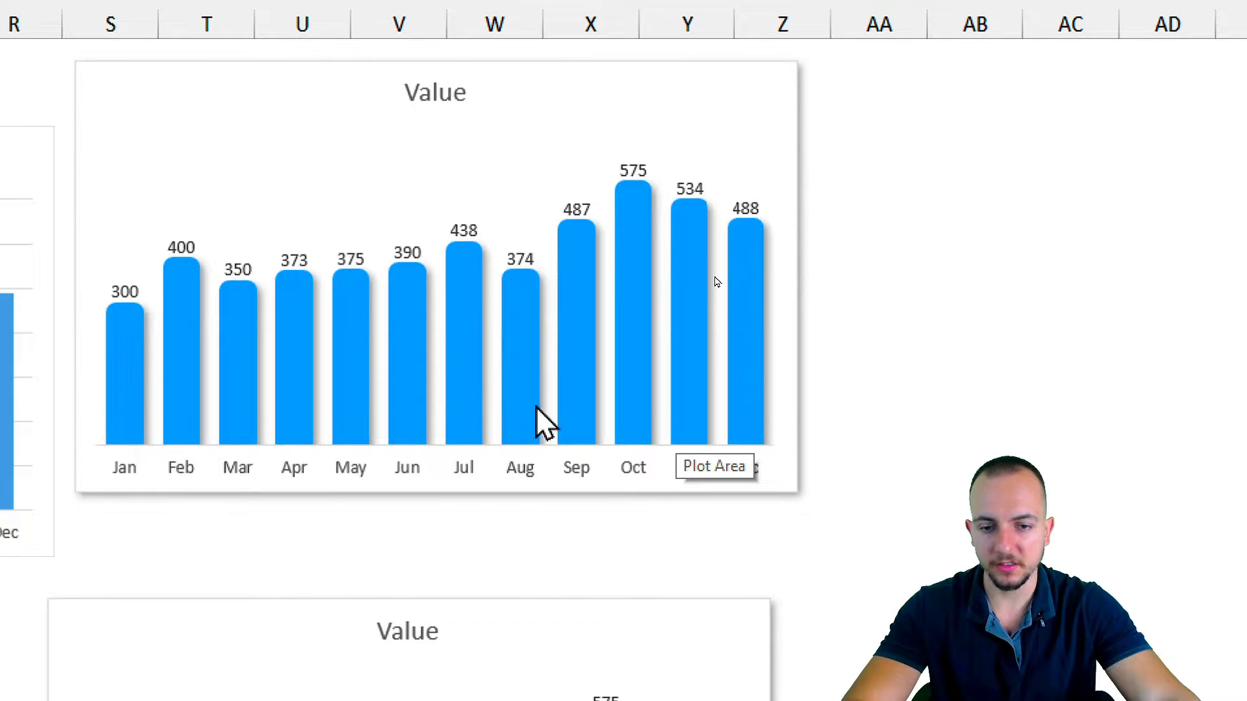
pyautogui.hscroll(-3, 520, 470)
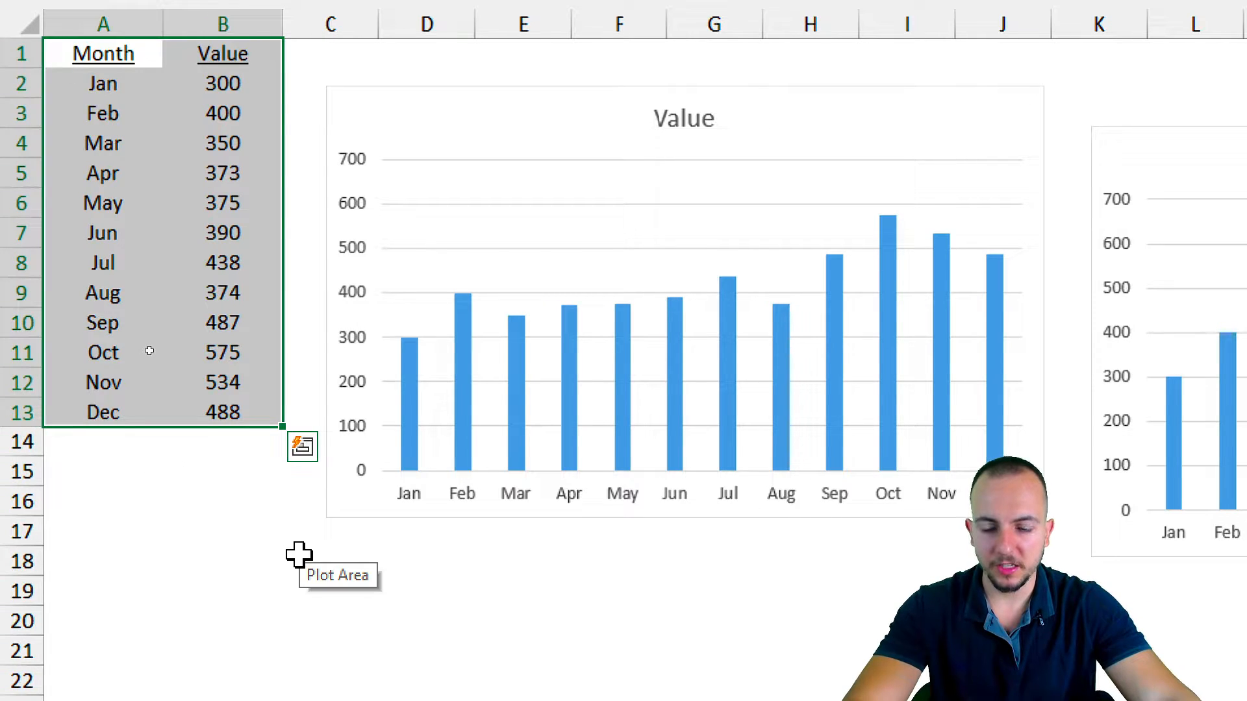
# Remove the major gridlines and the vertical value axis from the chart beside the data.
pyautogui.click(513, 249)
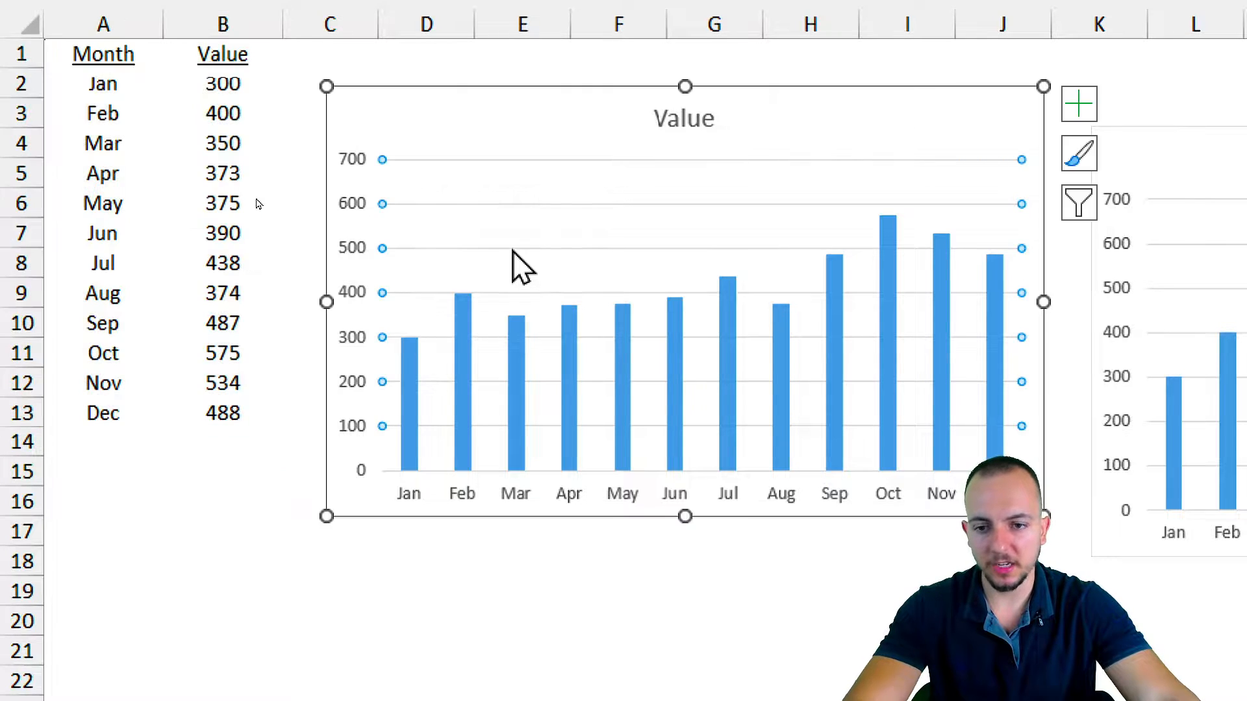
pyautogui.press('Escape')
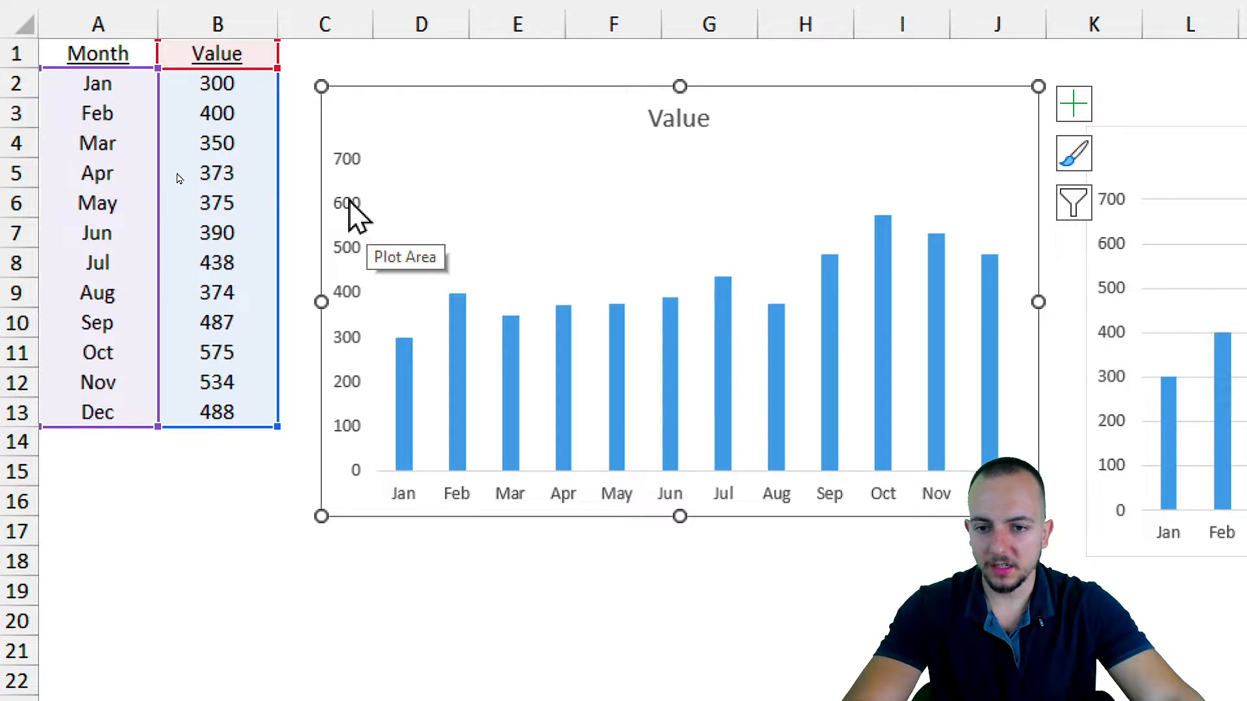
pyautogui.click(334, 270)
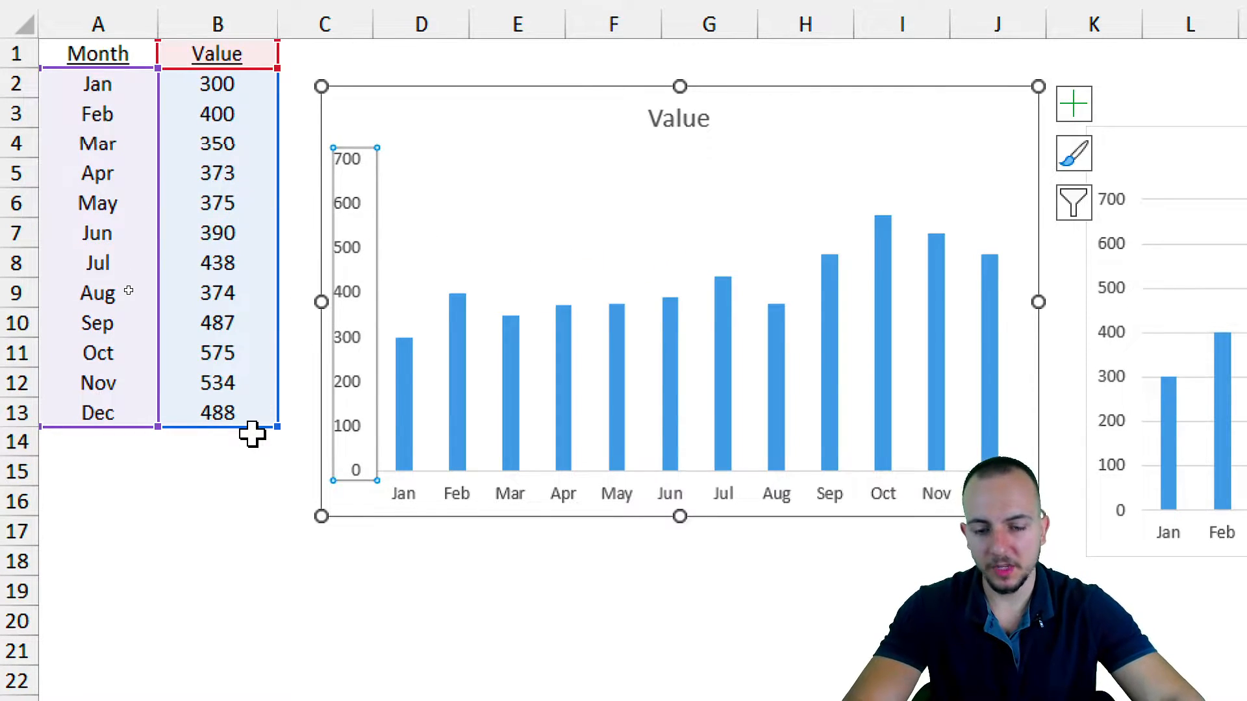
pyautogui.press('Delete')
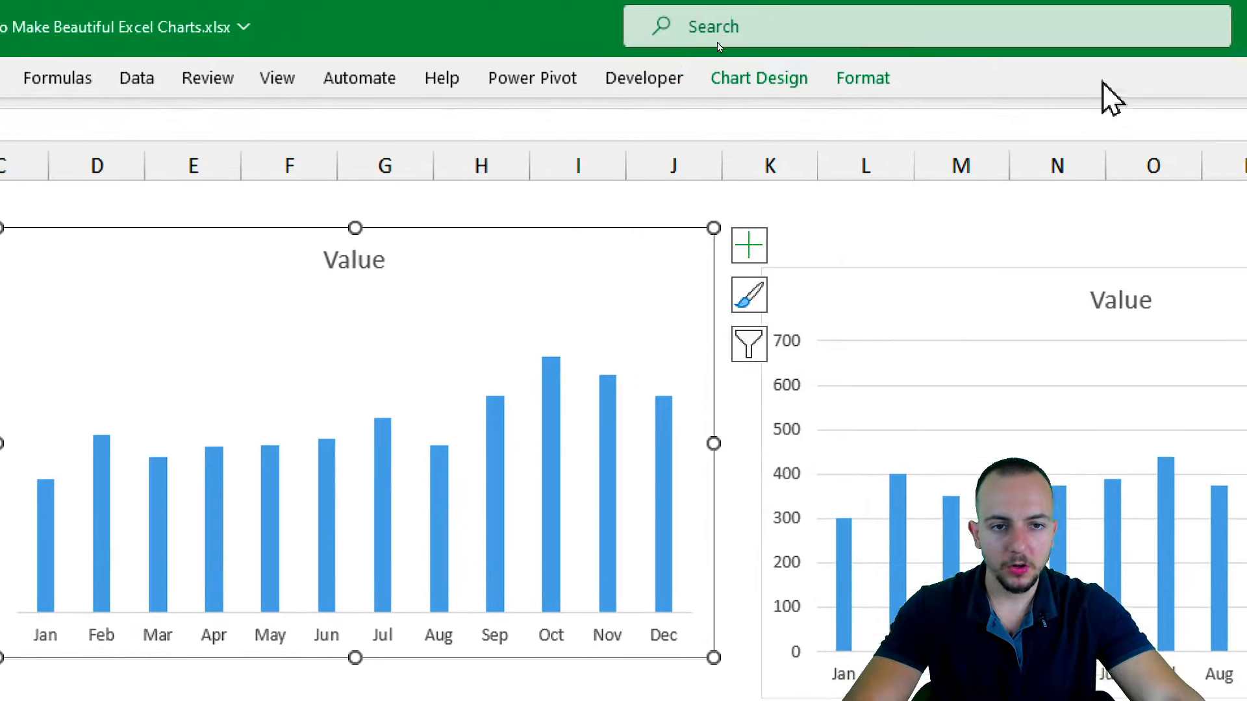
# Add data labels to the chart's columns at the Outside End position.
pyautogui.click(750, 91)
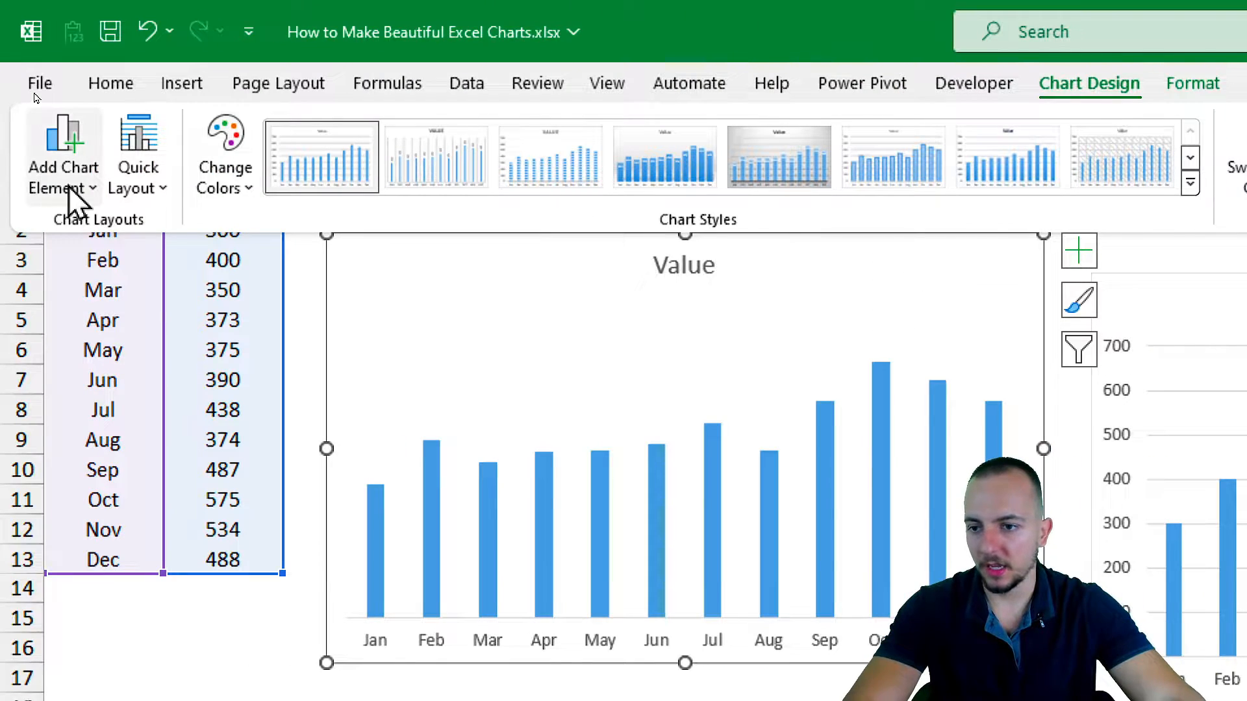
pyautogui.click(65, 182)
pyautogui.moveTo(102, 348)
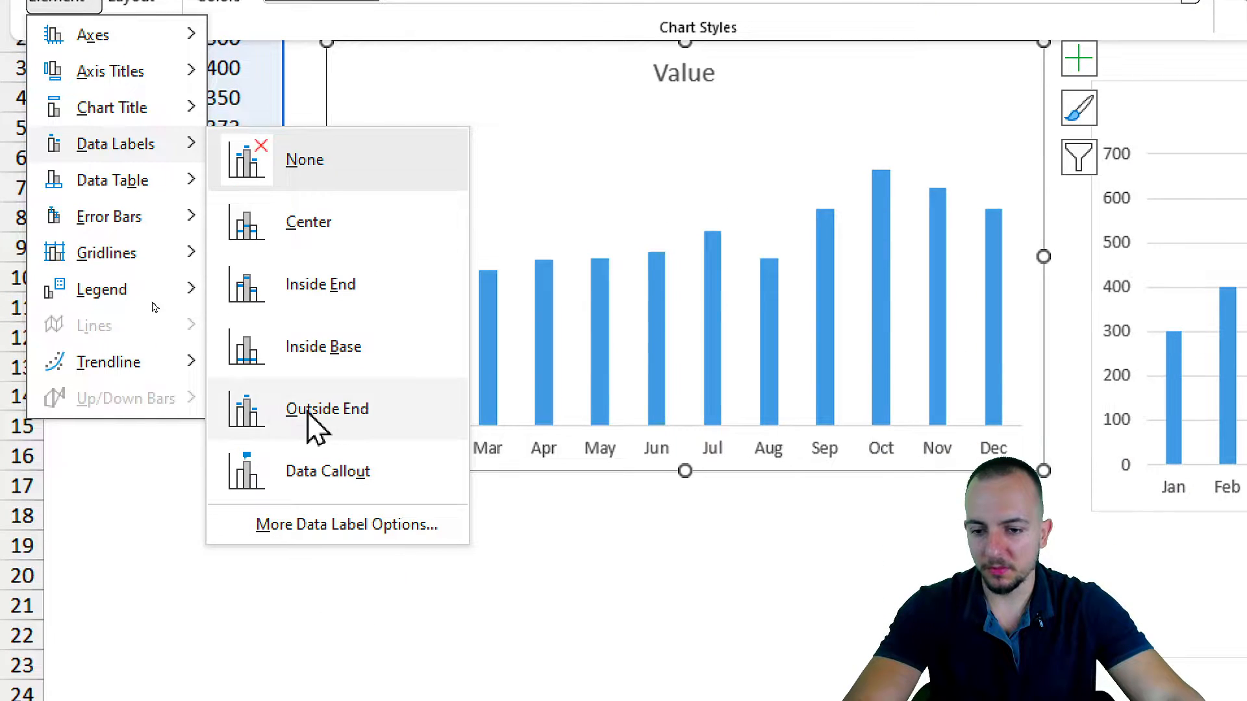
pyautogui.click(356, 425)
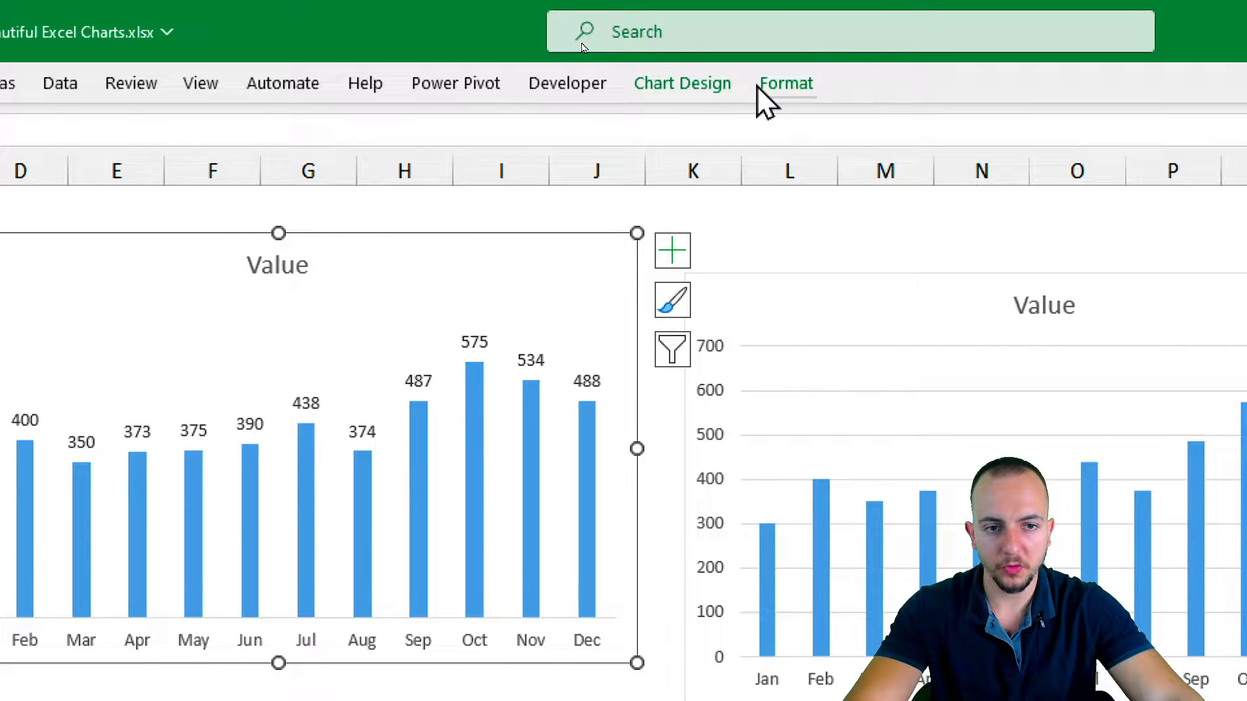
# Apply an outer shadow shape effect to the chart area, offset toward its lower-right corner.
pyautogui.click(759, 90)
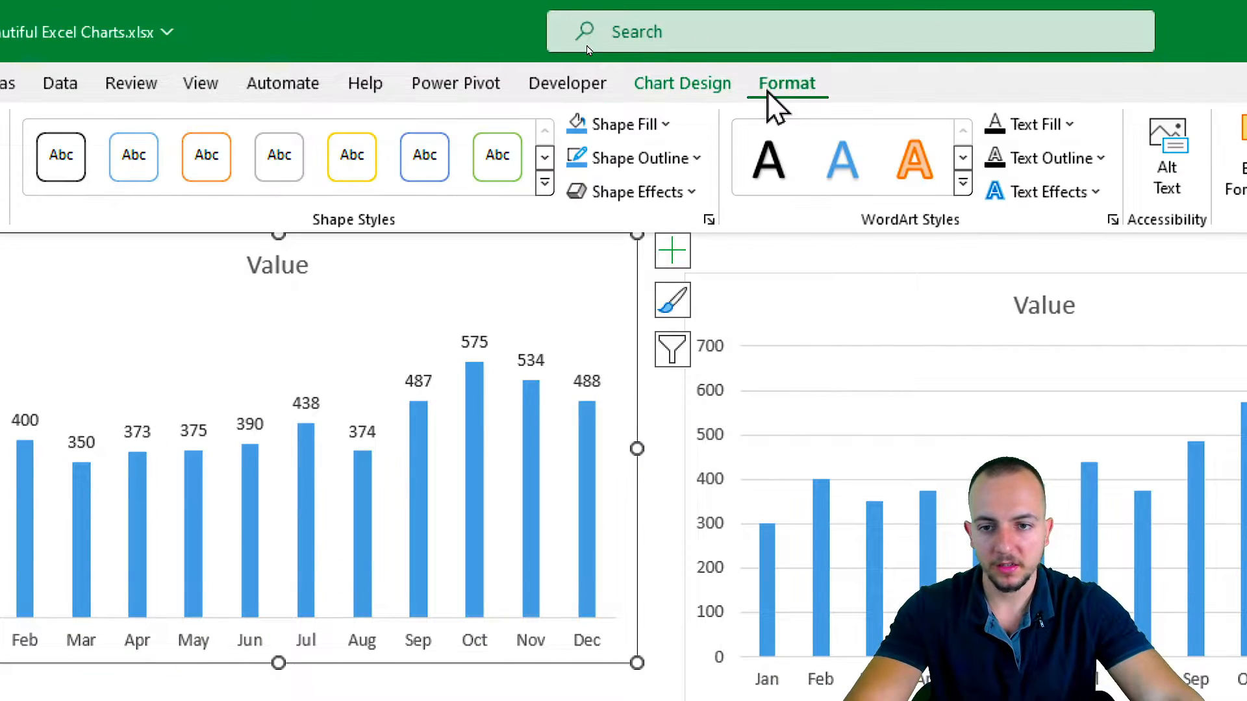
pyautogui.click(627, 193)
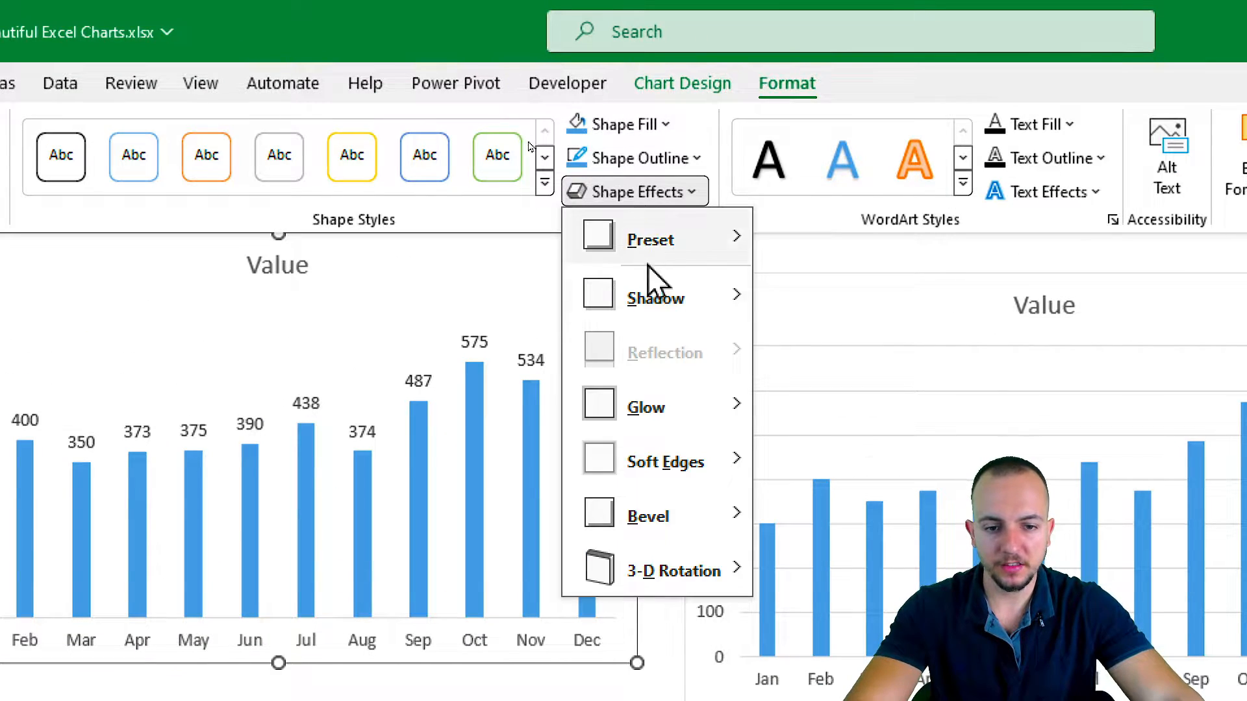
pyautogui.moveTo(657, 306)
pyautogui.click(789, 454)
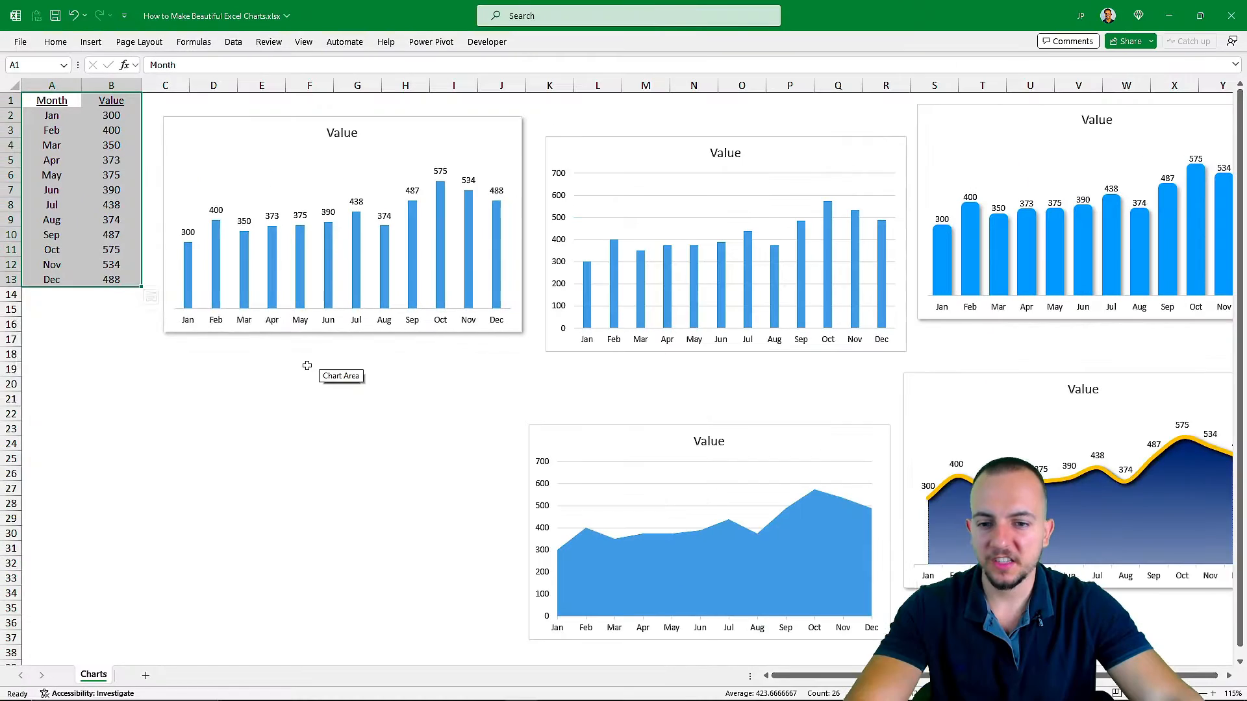
# Format the chart's Value data series with an outer shadow preset offset toward the lower right.
pyautogui.hotkey('ctrl', 'q')
pyautogui.click(345, 415)
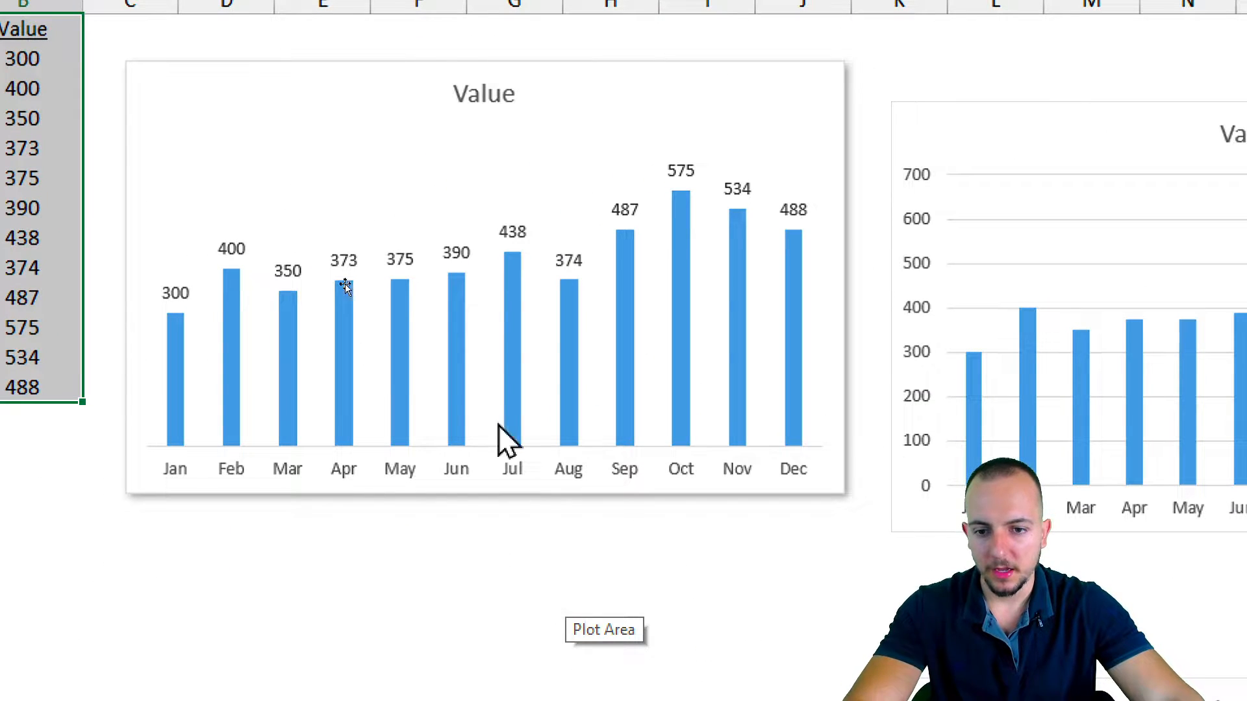
pyautogui.rightClick(453, 294)
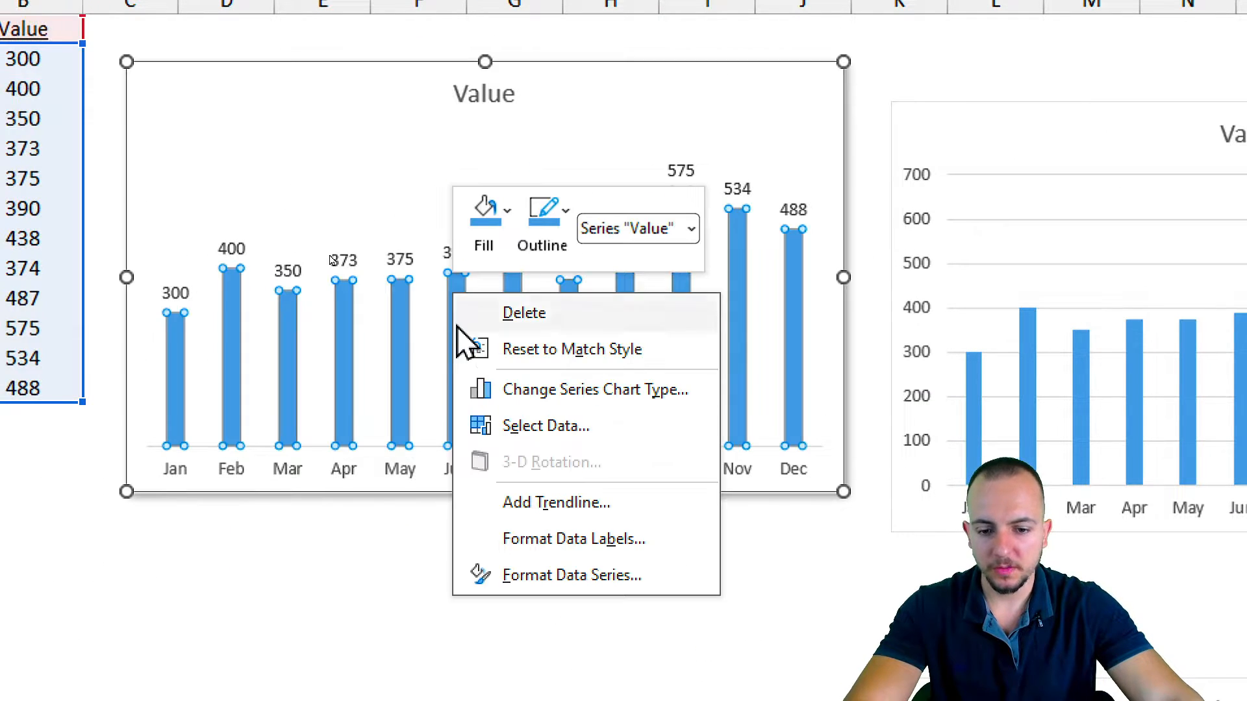
pyautogui.click(530, 571)
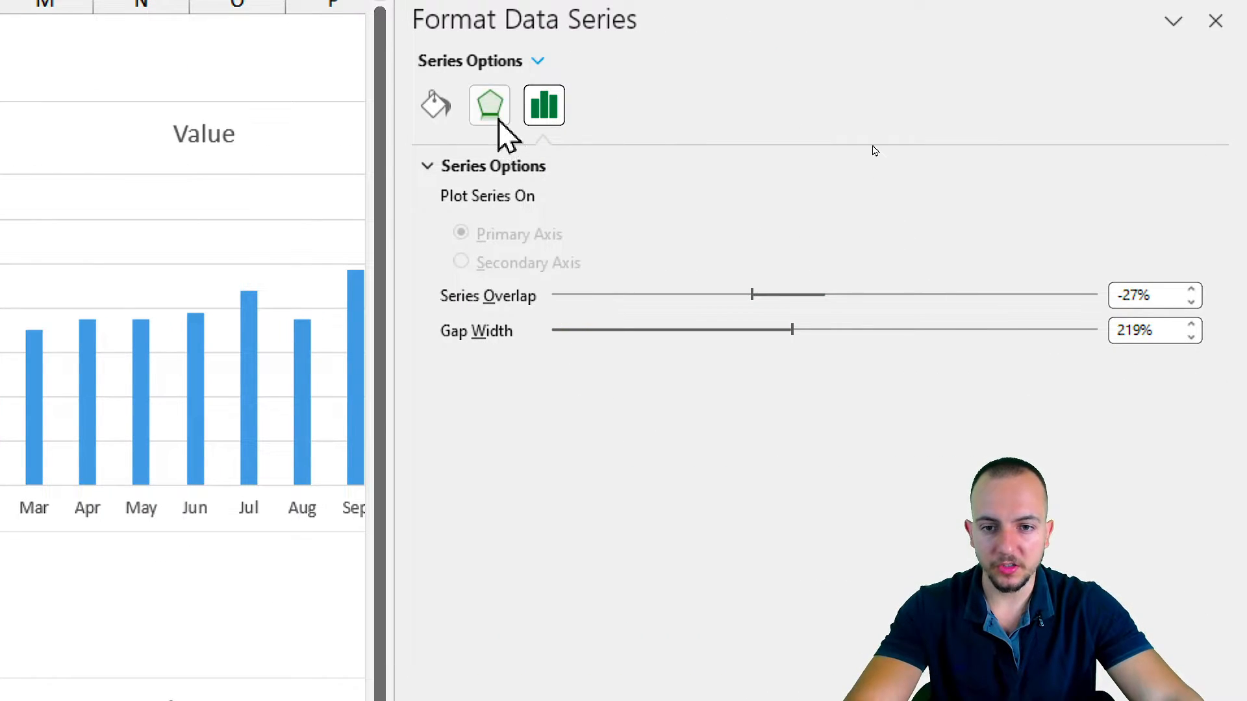
pyautogui.click(497, 119)
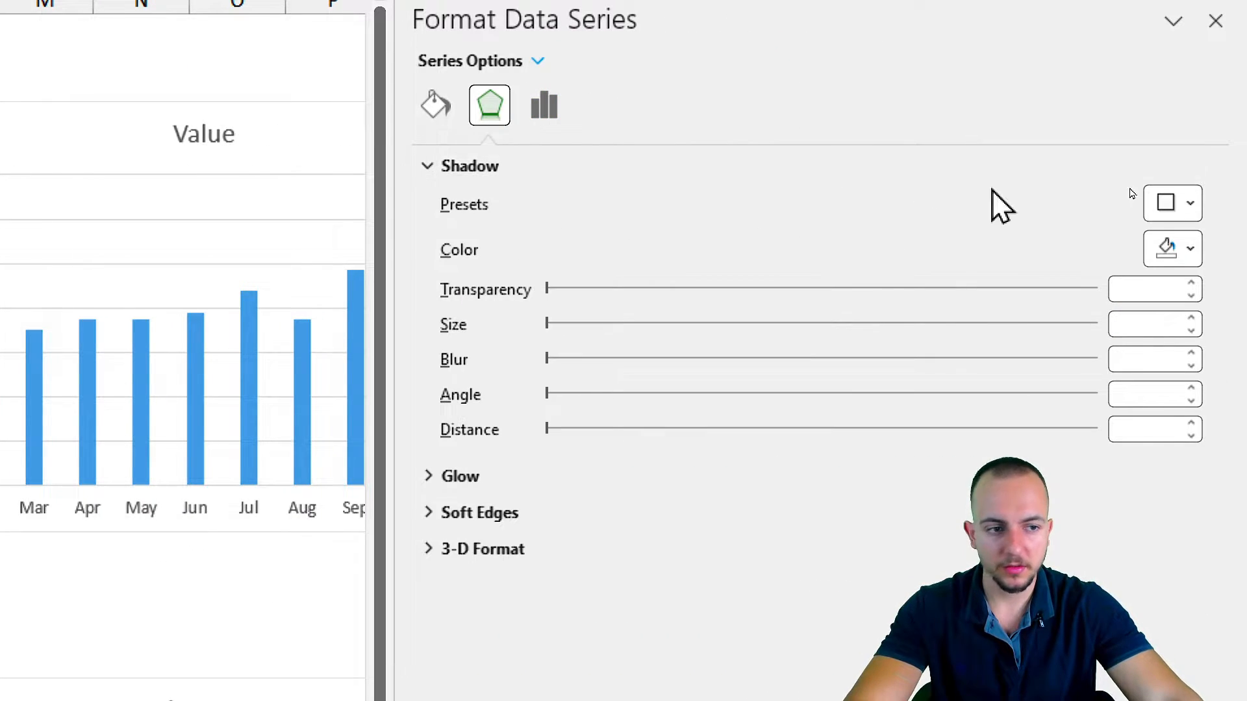
pyautogui.click(1169, 214)
pyautogui.click(1058, 416)
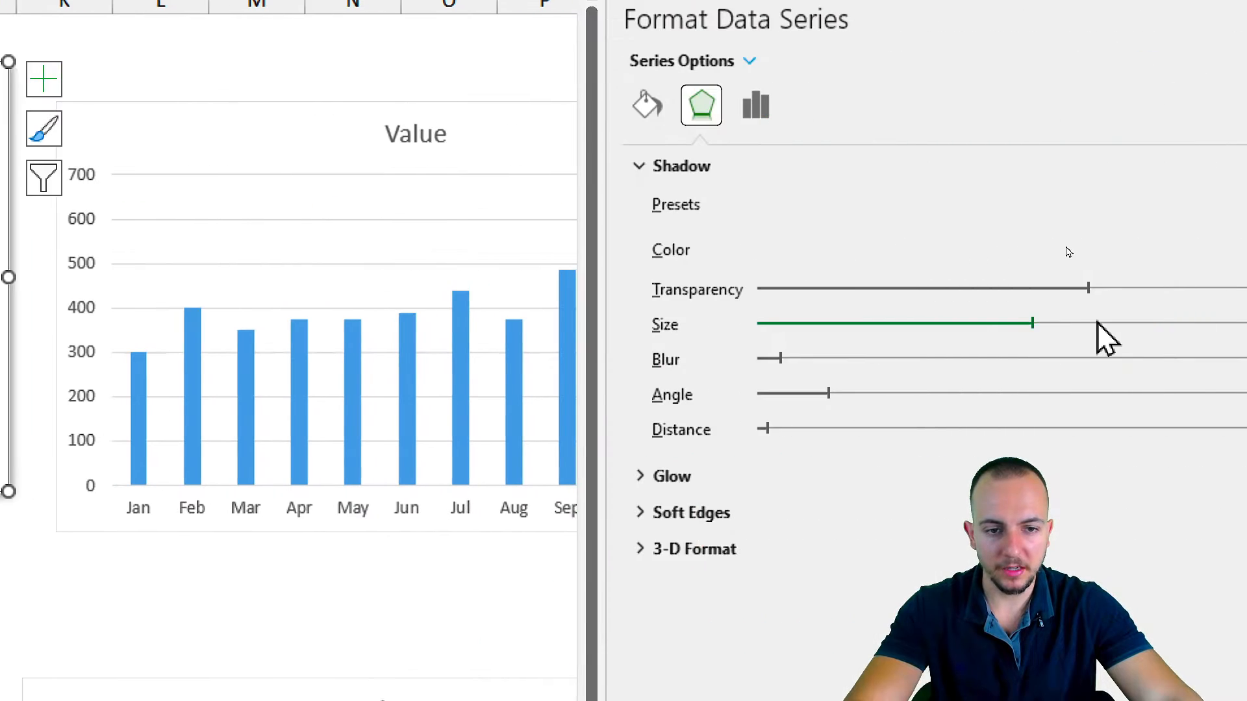
# Give the Value series columns a solid border 4 pt wide and color it black.
pyautogui.click(562, 118)
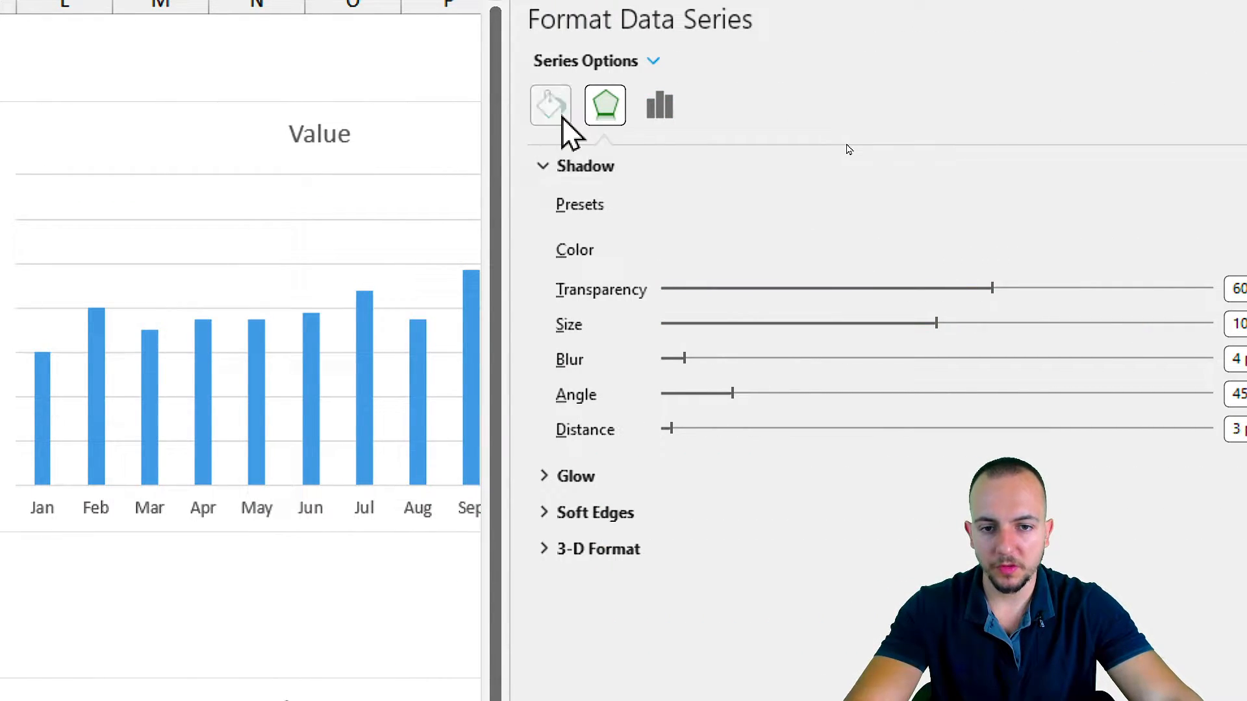
pyautogui.click(595, 170)
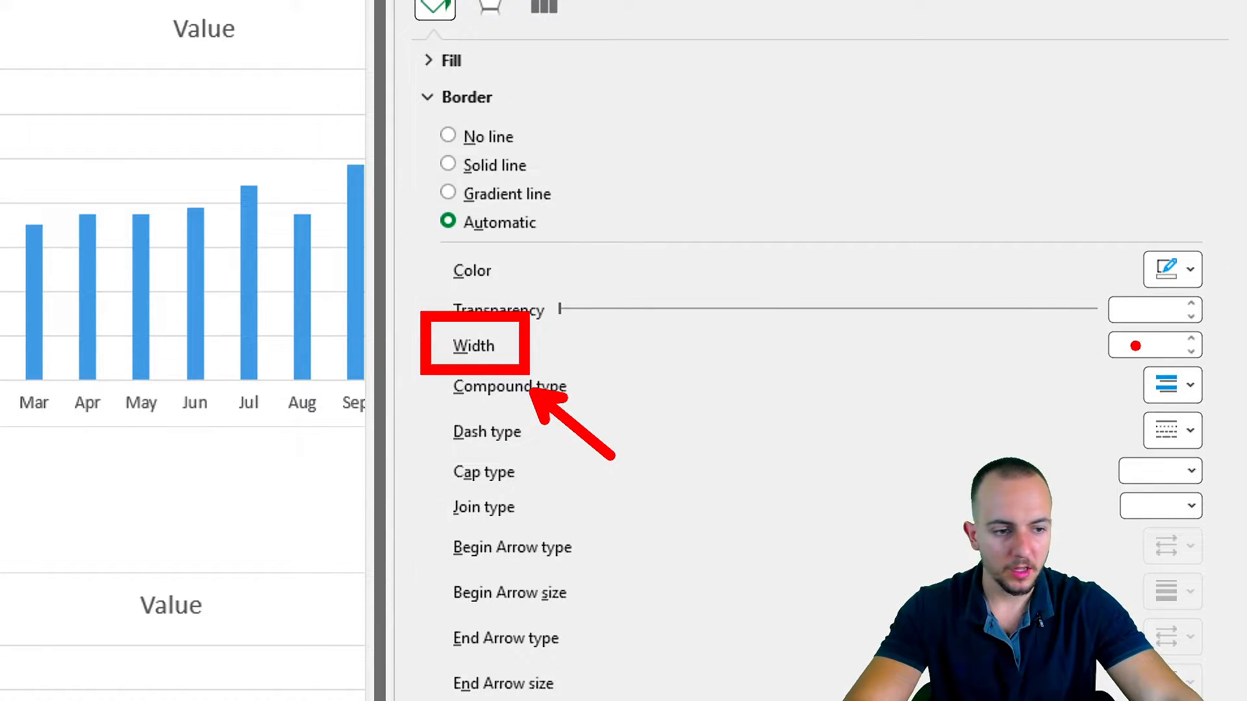
pyautogui.click(1192, 339)
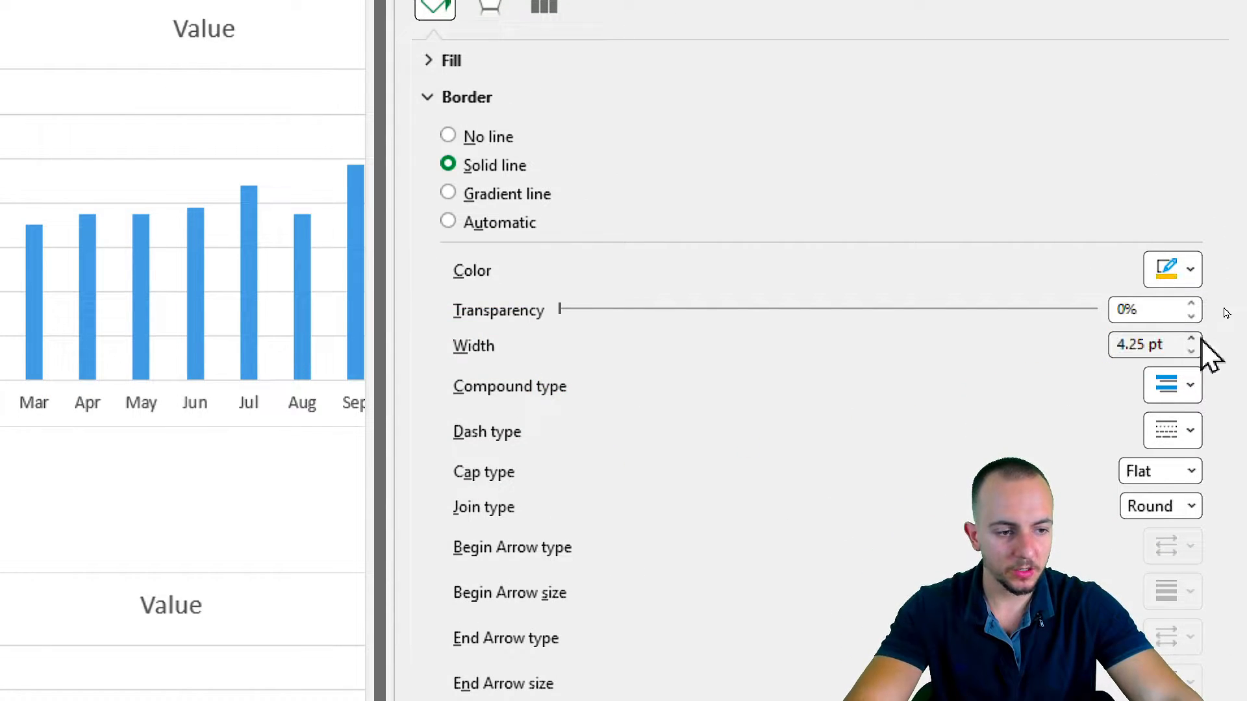
pyautogui.click(1191, 351)
pyautogui.click(1191, 351)
pyautogui.click(1191, 352)
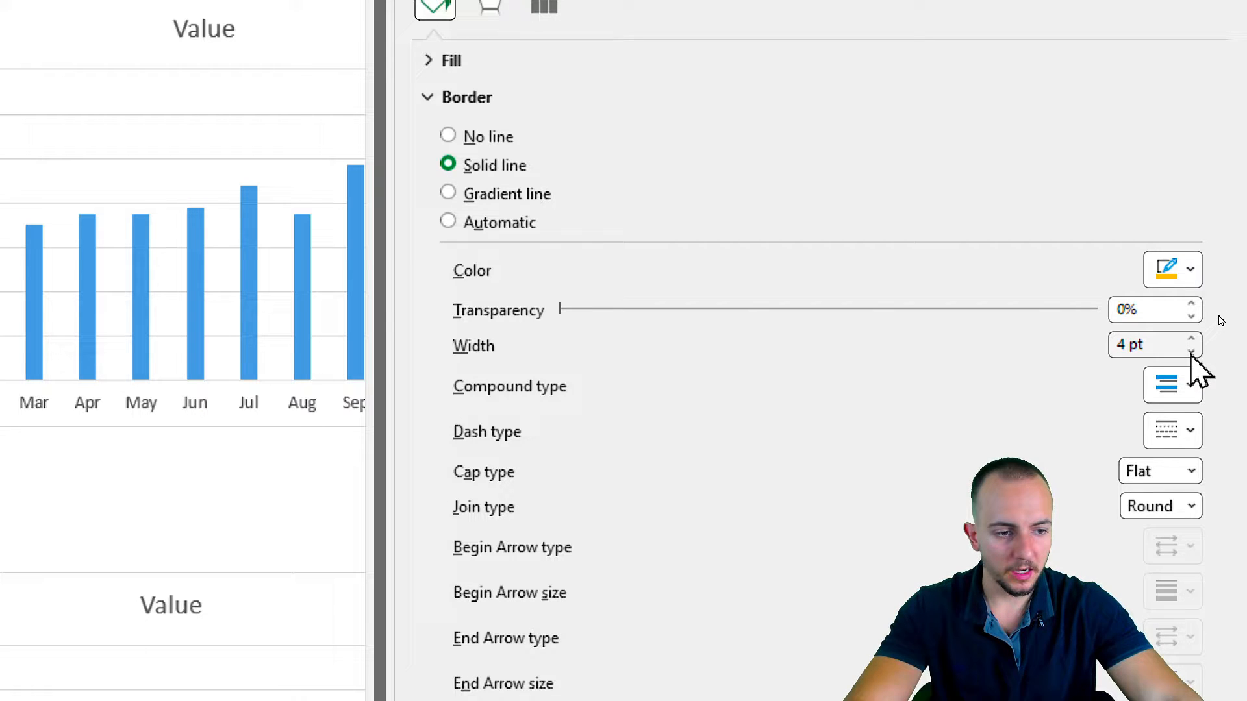
pyautogui.click(1178, 283)
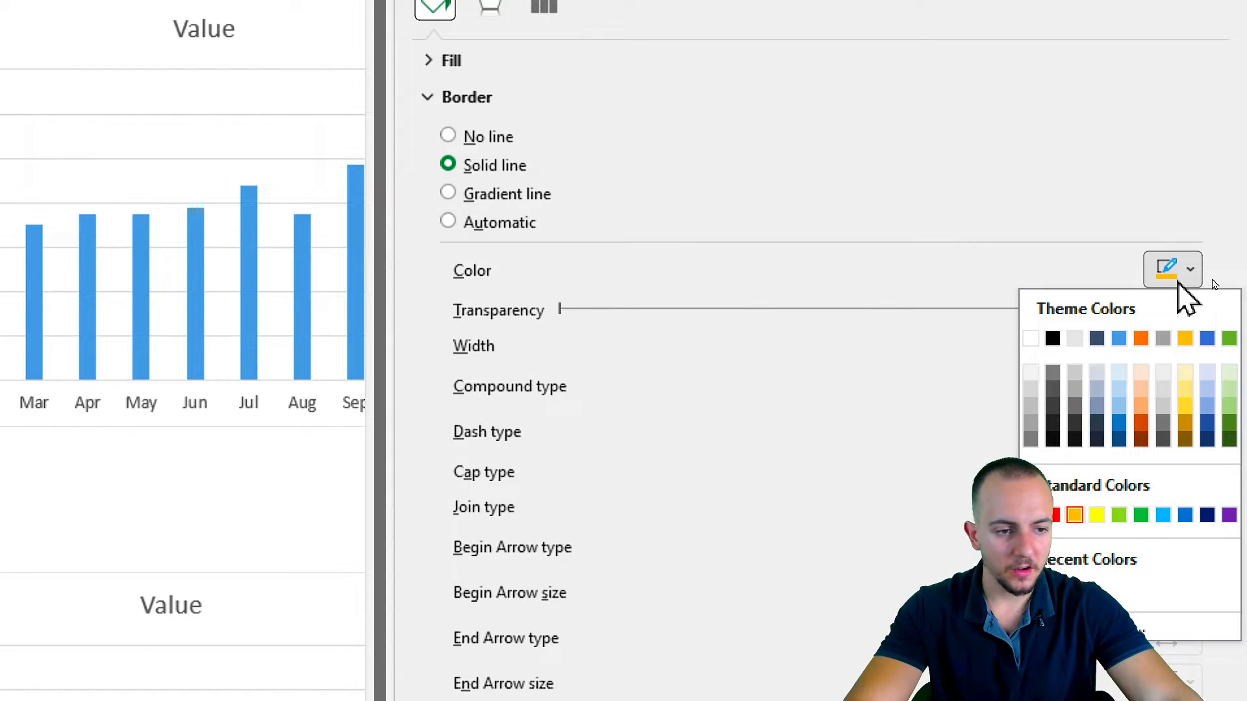
pyautogui.click(1052, 338)
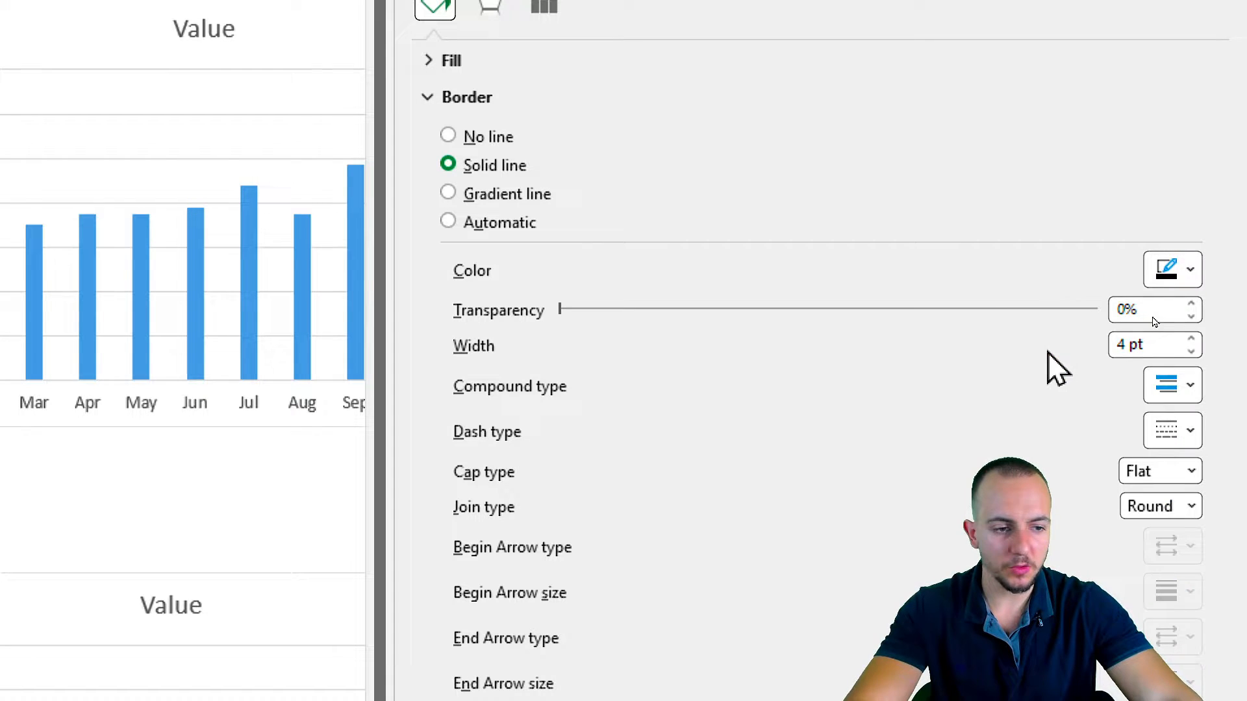
pyautogui.click(1167, 276)
pyautogui.click(894, 383)
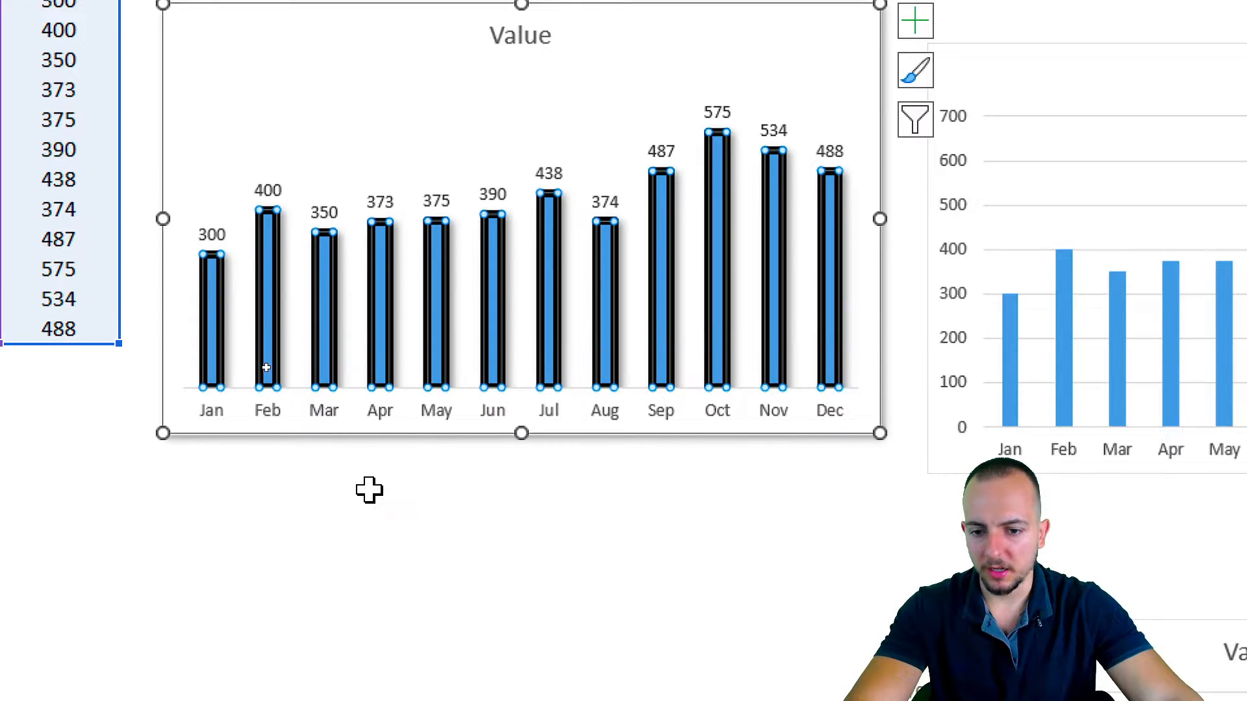
pyautogui.click(369, 494)
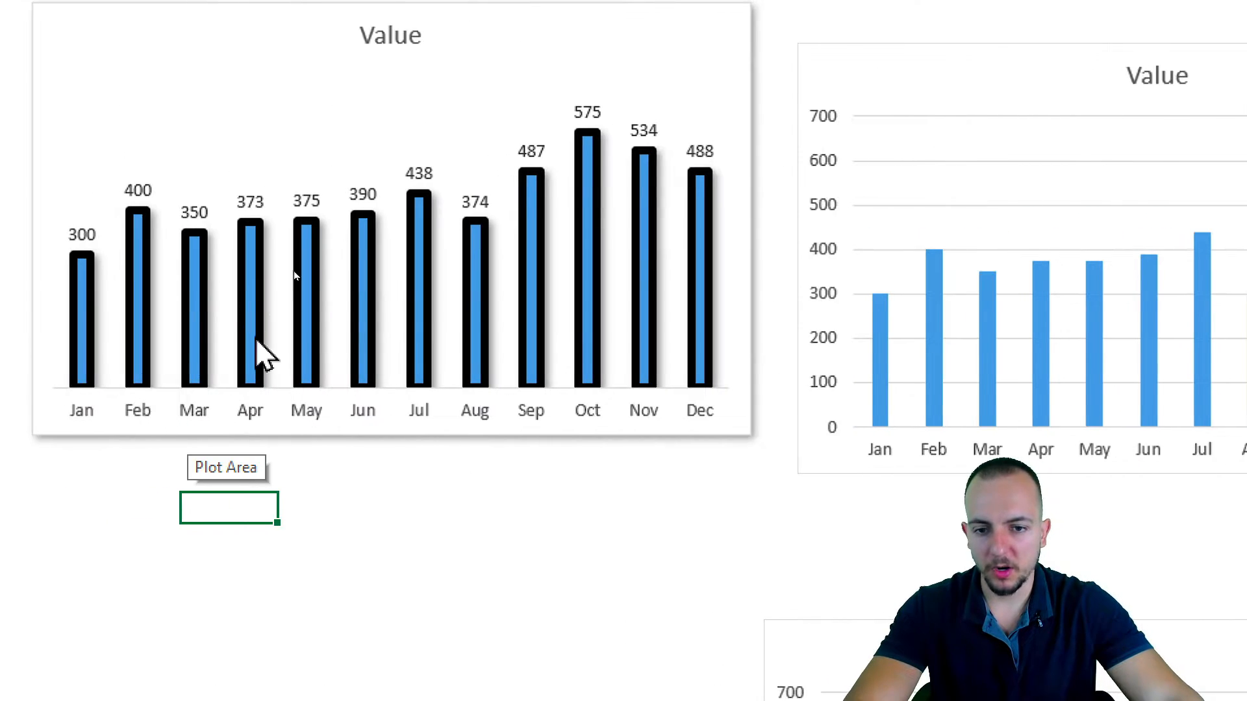
# Set the border width of the Value series columns to 5 pt.
pyautogui.click(326, 266)
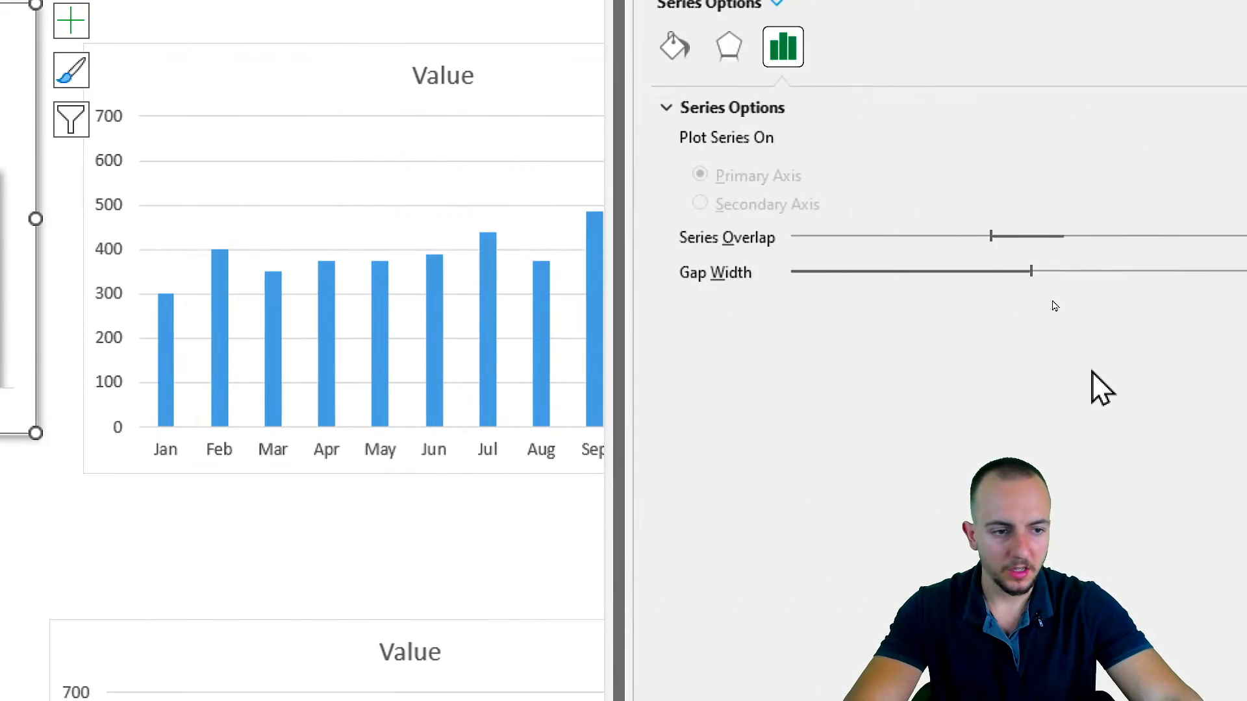
pyautogui.click(673, 45)
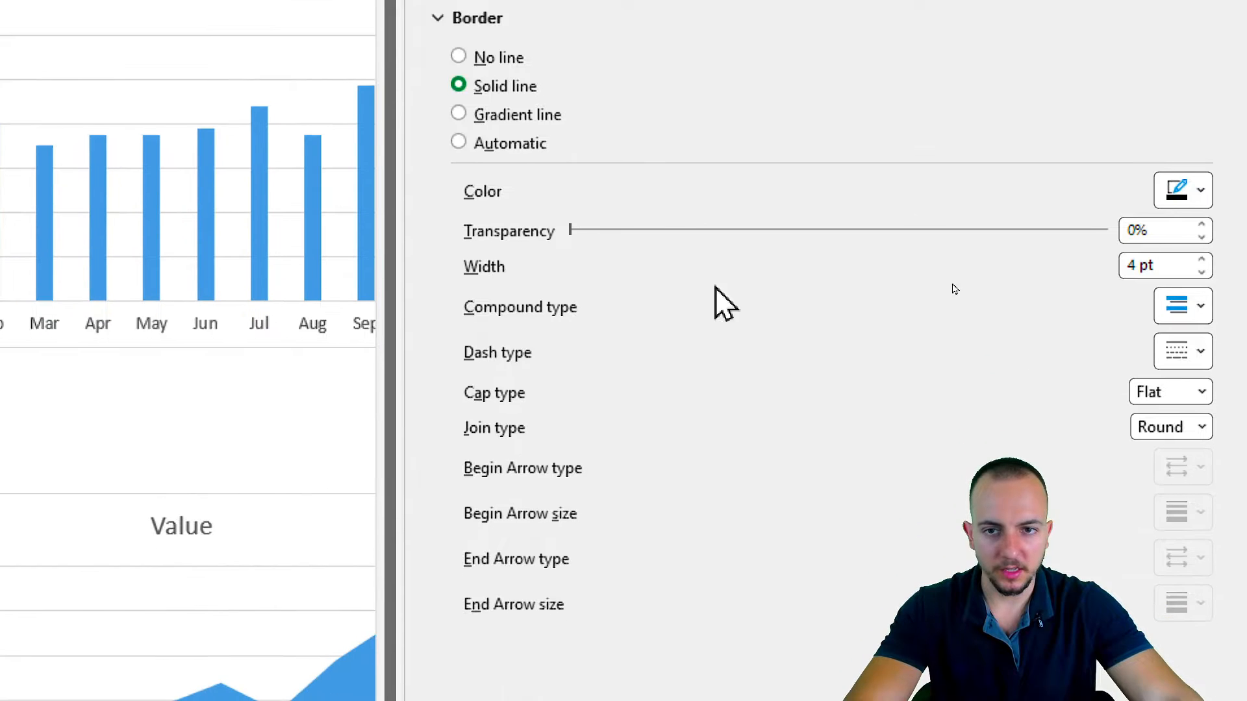
pyautogui.click(1191, 318)
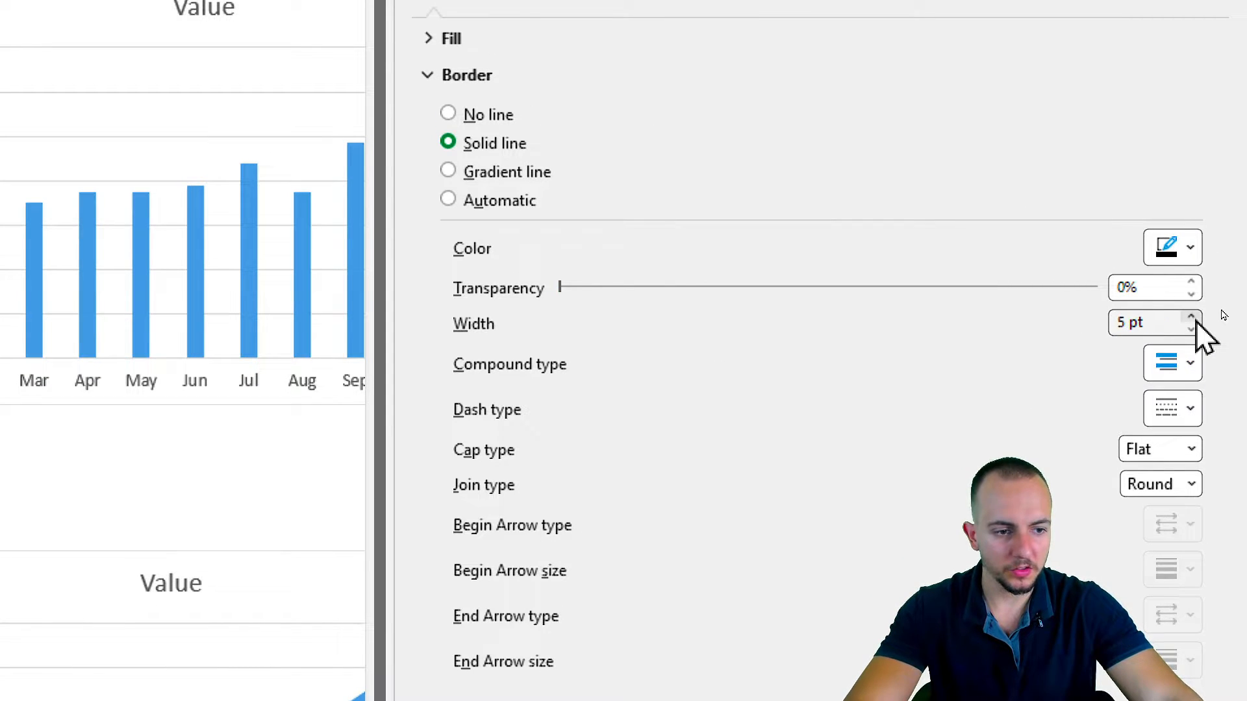
# Increase the border width of the Value series columns further and open the full color picker for the border color.
pyautogui.click(1191, 317)
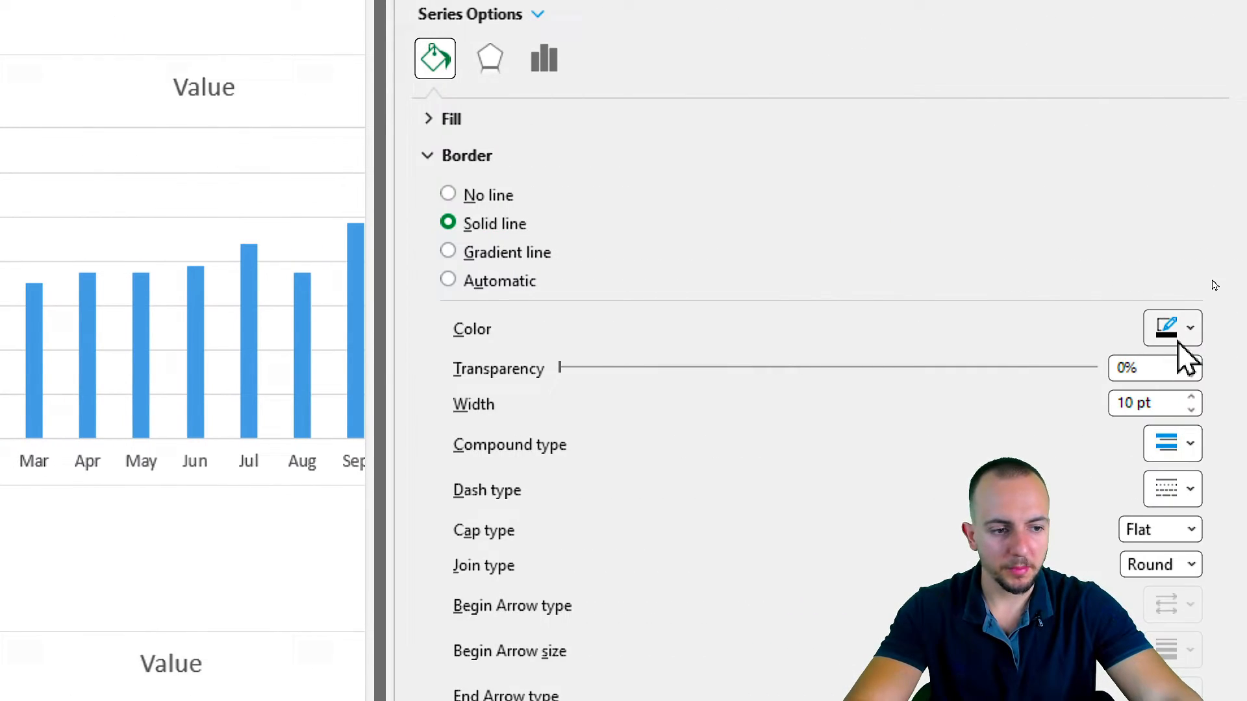
pyautogui.click(1179, 339)
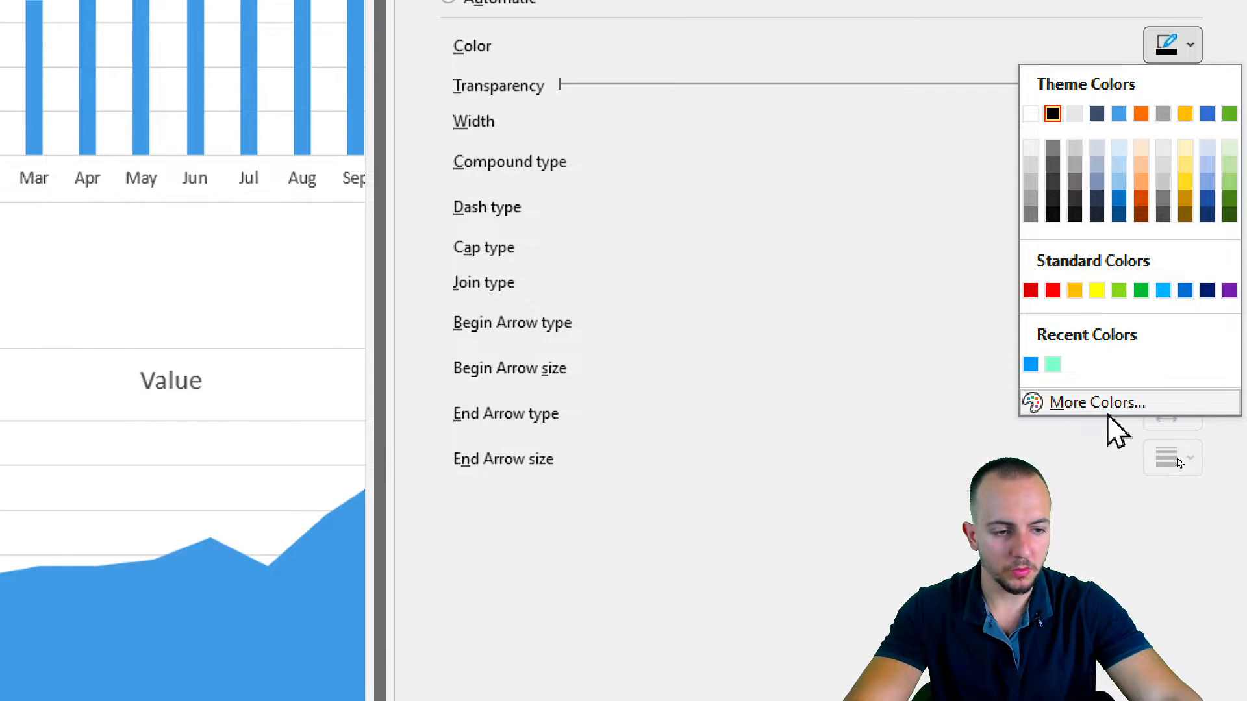
pyautogui.click(1112, 407)
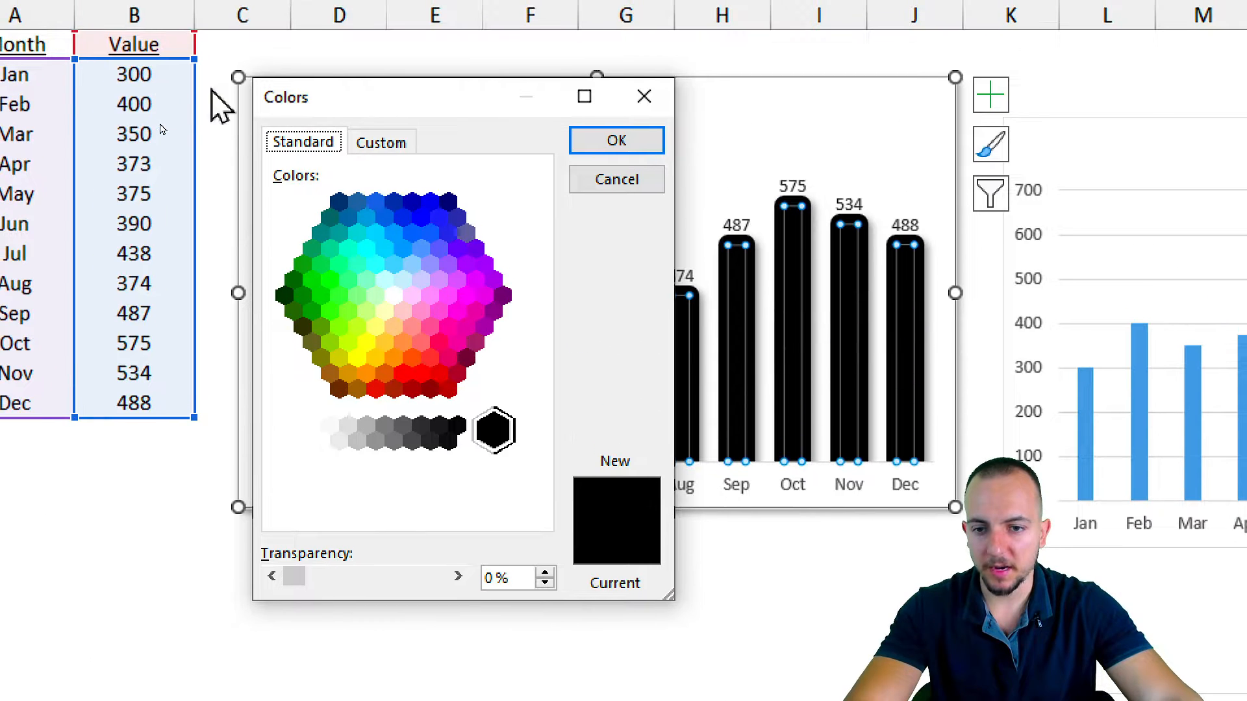
# Try a custom cyan shade, hex #5DF5F1, for the column border color.
pyautogui.click(383, 155)
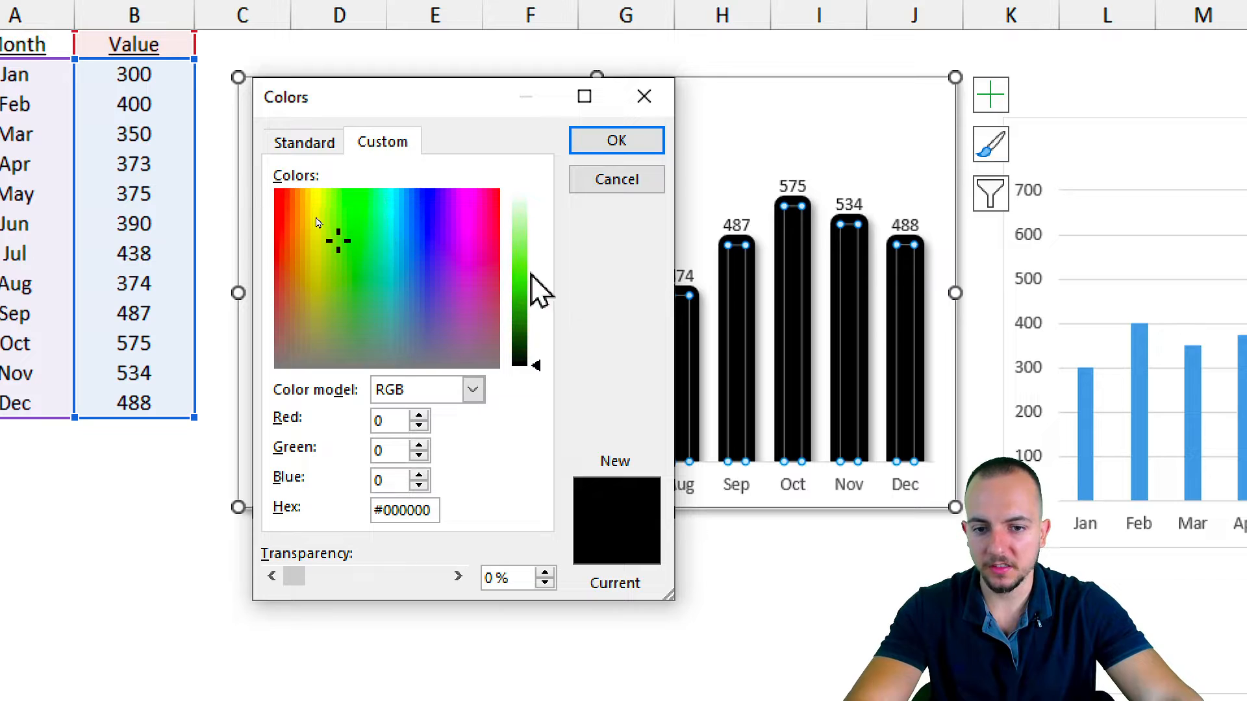
pyautogui.moveTo(521, 299); pyautogui.dragTo(523, 253)
pyautogui.moveTo(384, 261); pyautogui.dragTo(385, 210)
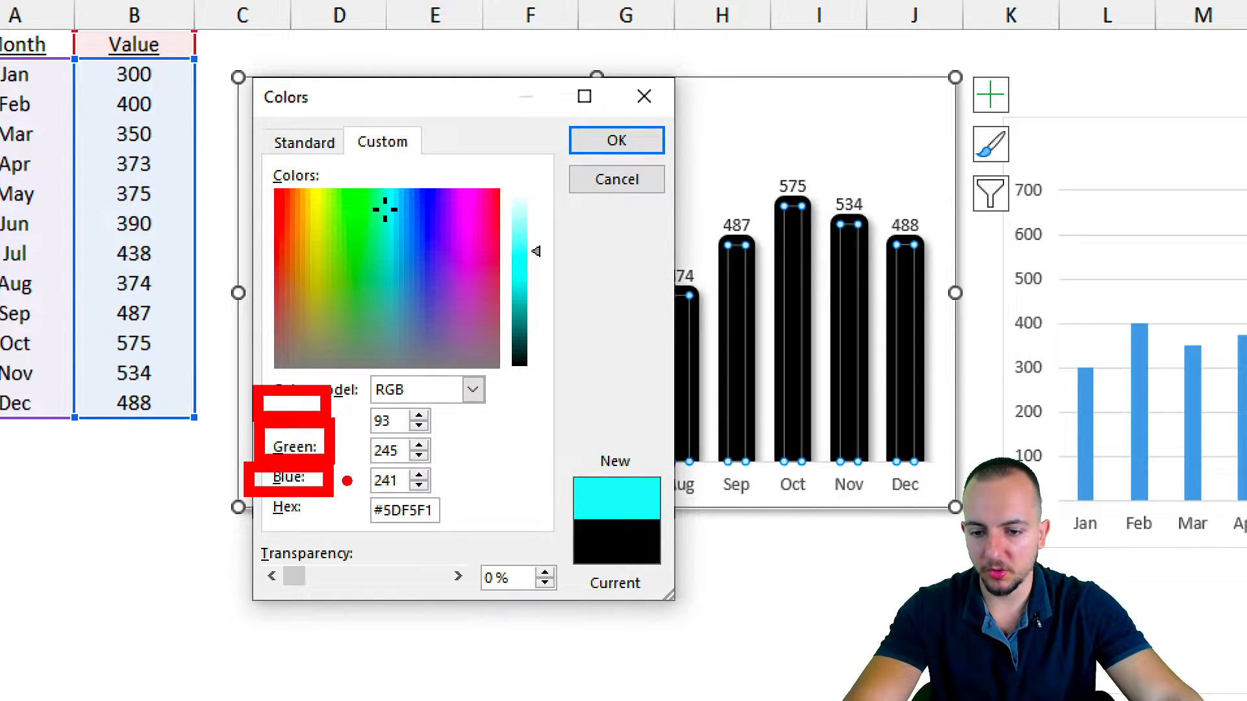
# Color the column borders bright blue from the standard color palette, deselect the chart and close the formatting pane.
pyautogui.click(327, 150)
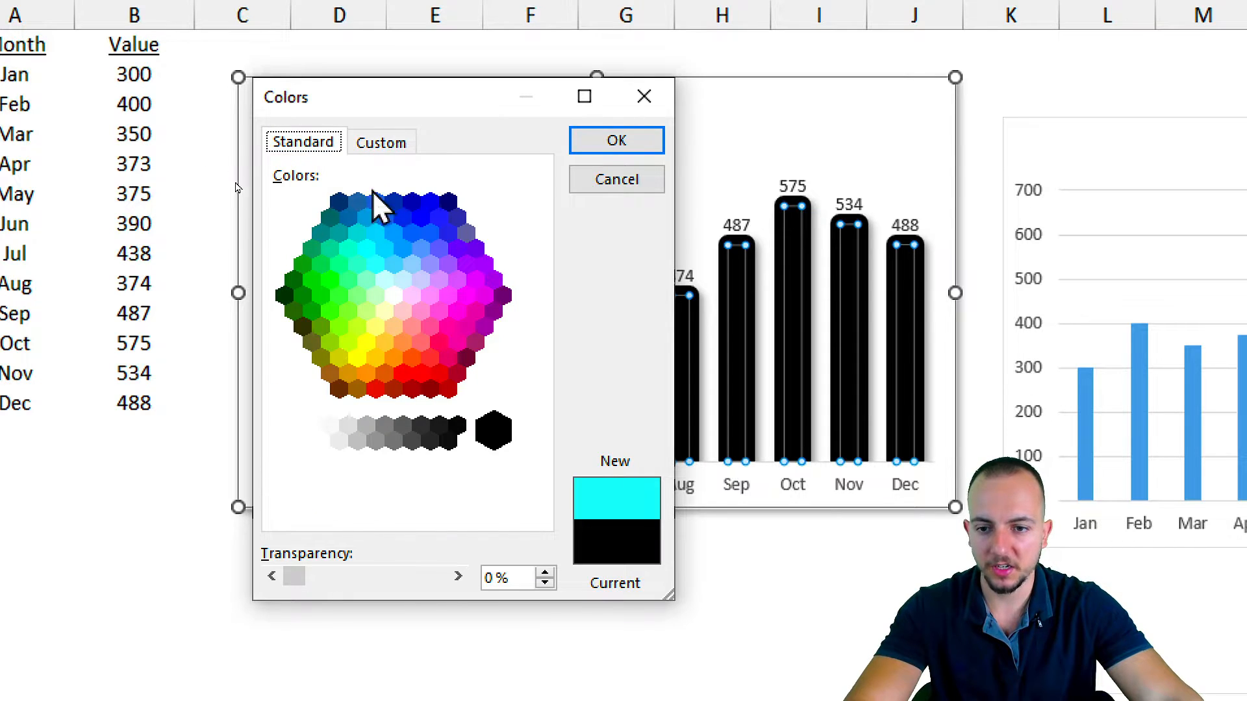
pyautogui.click(404, 253)
pyautogui.click(411, 264)
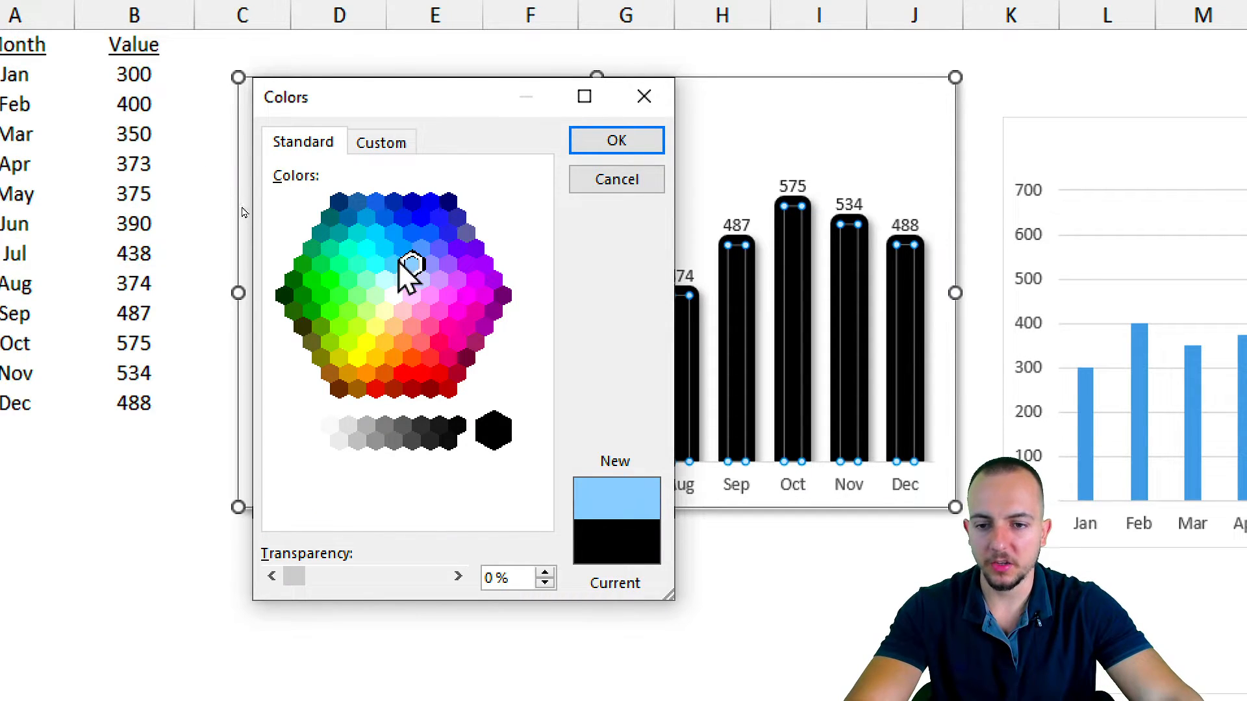
pyautogui.click(385, 248)
pyautogui.click(393, 263)
pyautogui.click(399, 251)
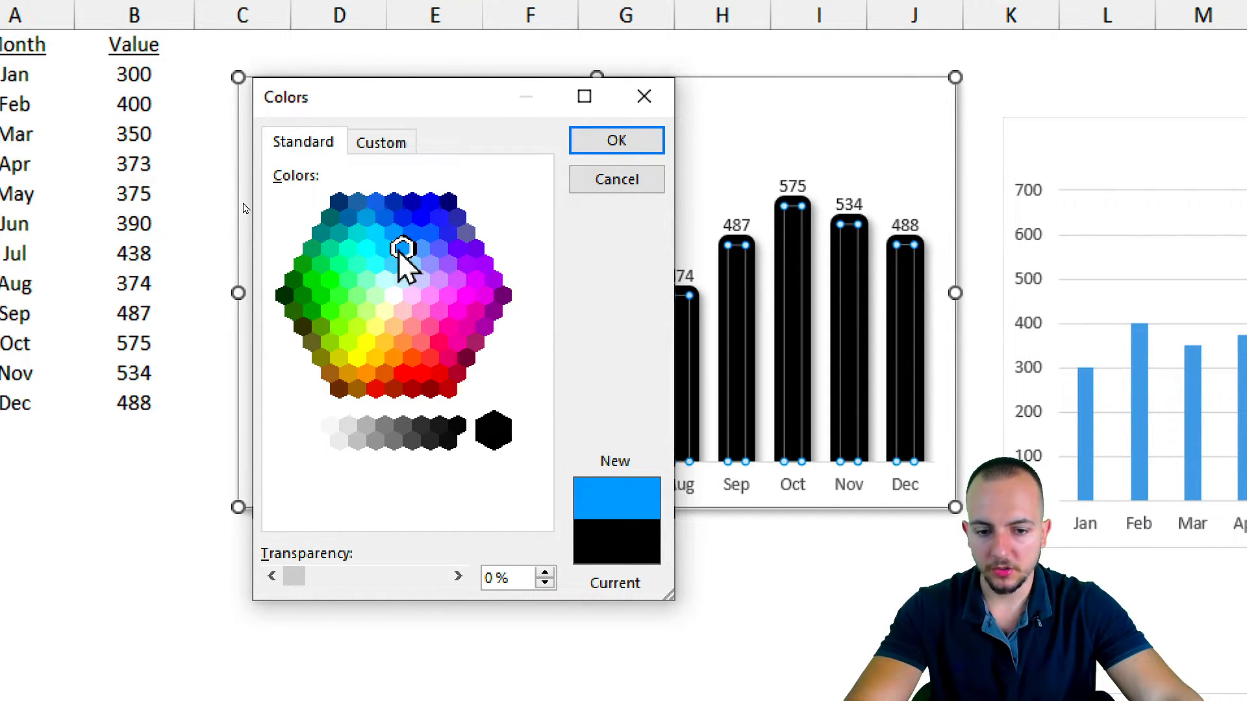
pyautogui.click(637, 144)
pyautogui.click(434, 548)
pyautogui.scroll(-1, 509, 607)
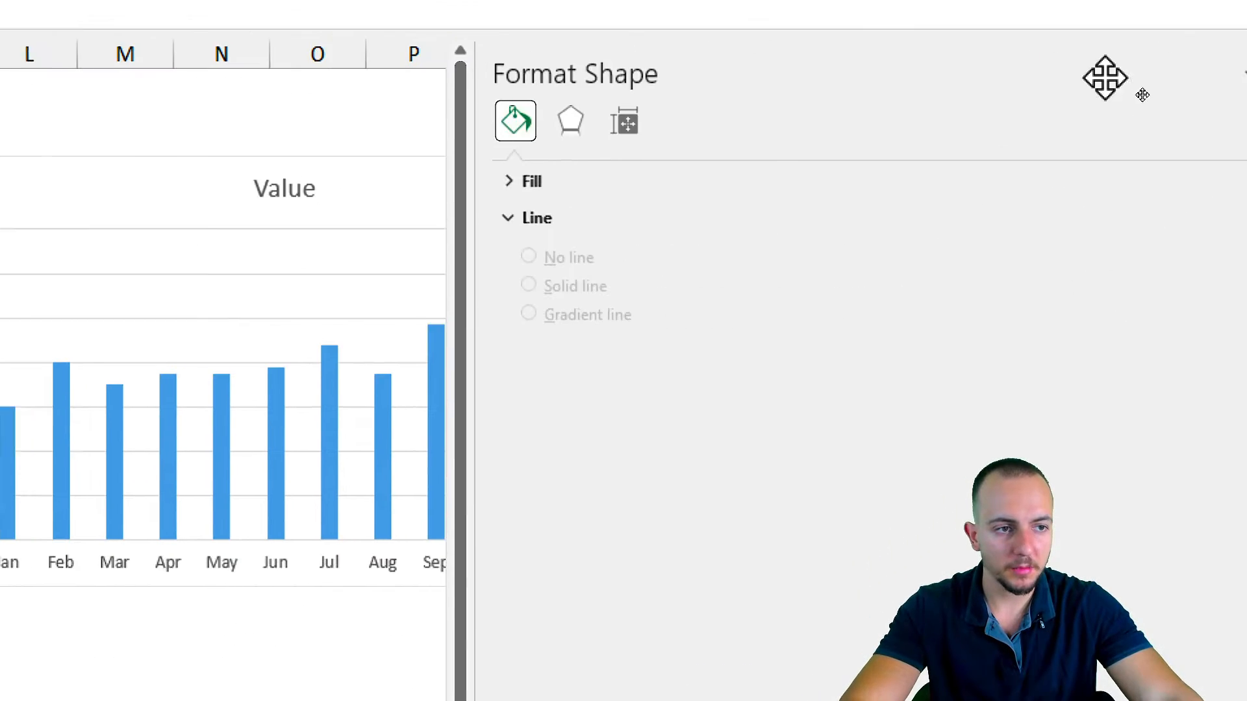
pyautogui.click(1212, 116)
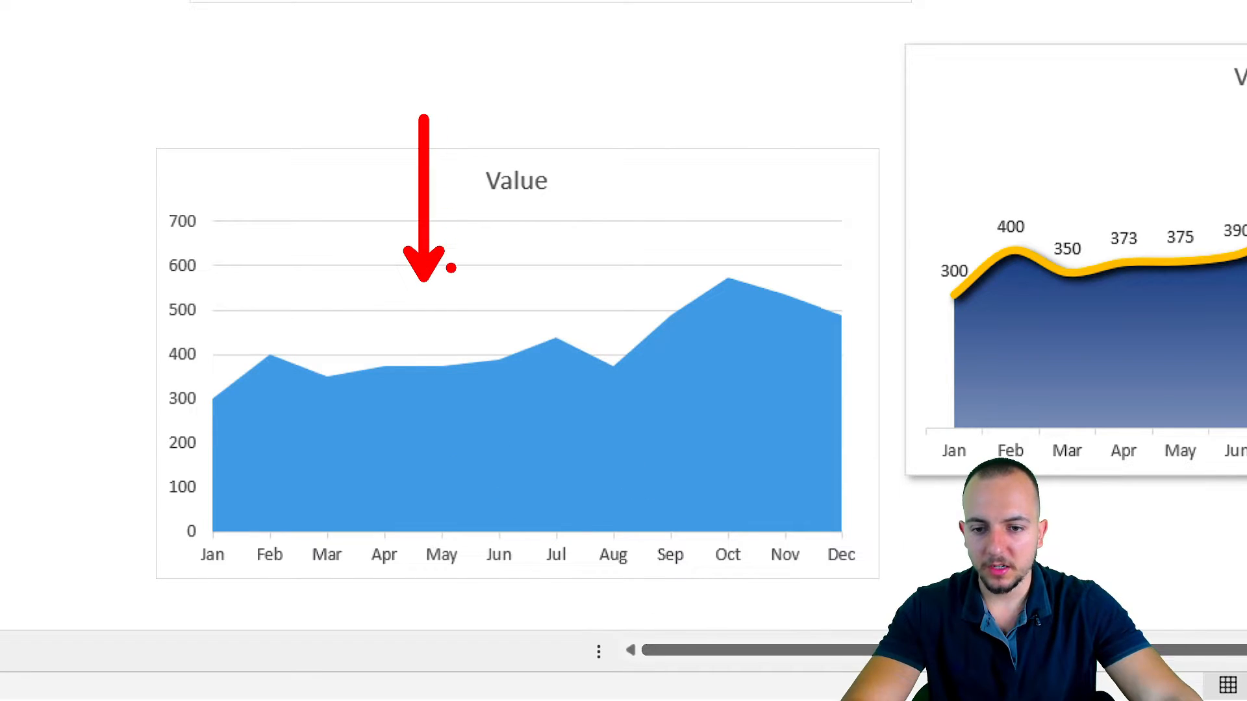
pyautogui.moveTo(242, 398); pyautogui.dragTo(813, 278)
pyautogui.moveTo(247, 446)
pyautogui.mouseDown()
pyautogui.moveTo(516, 380)
pyautogui.moveTo(612, 503)
pyautogui.mouseUp()
pyautogui.press('Escape')
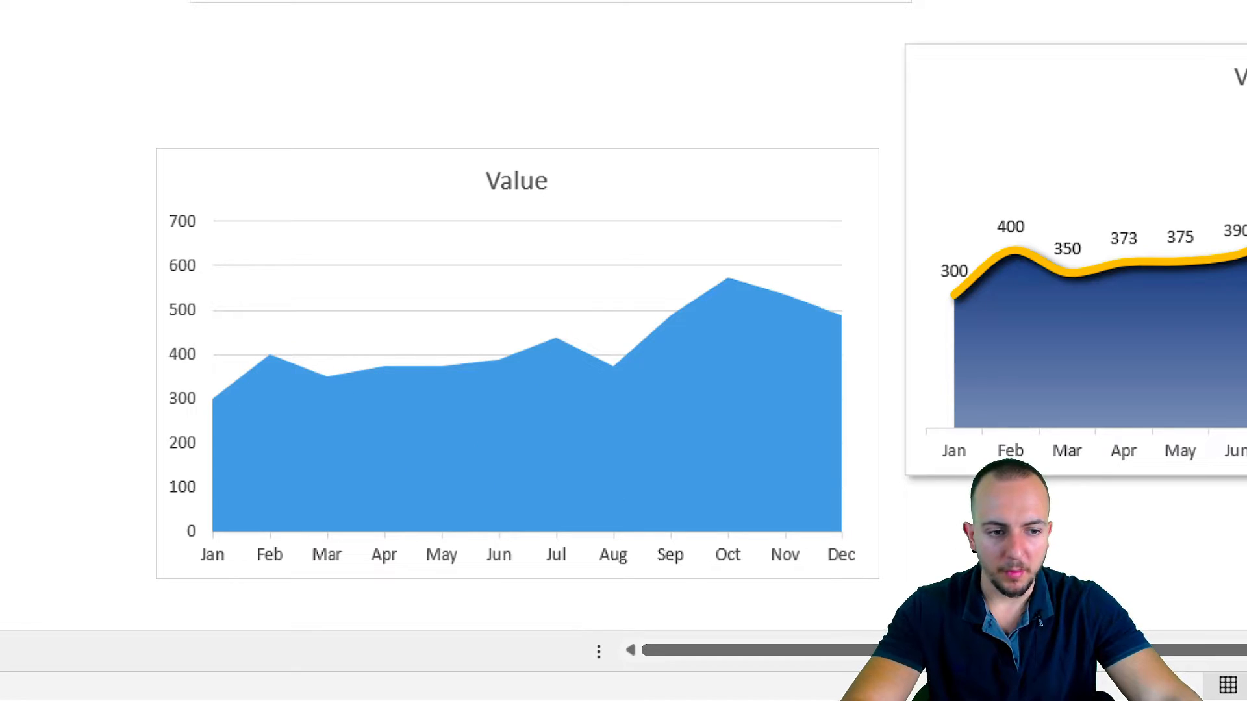
pyautogui.hscroll(5, 623, 312)
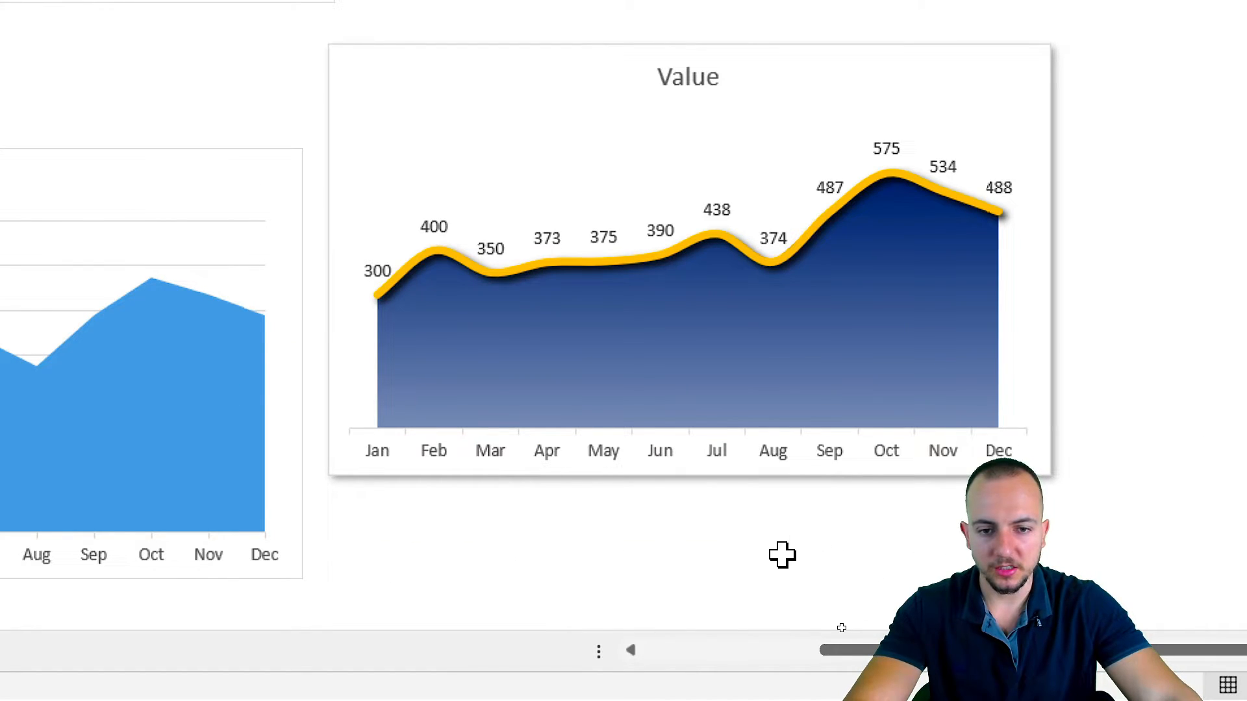
pyautogui.hotkey('ctrl', '2')
pyautogui.moveTo(617, 364)
pyautogui.mouseDown()
pyautogui.moveTo(484, 361)
pyautogui.moveTo(631, 357)
pyautogui.mouseUp()
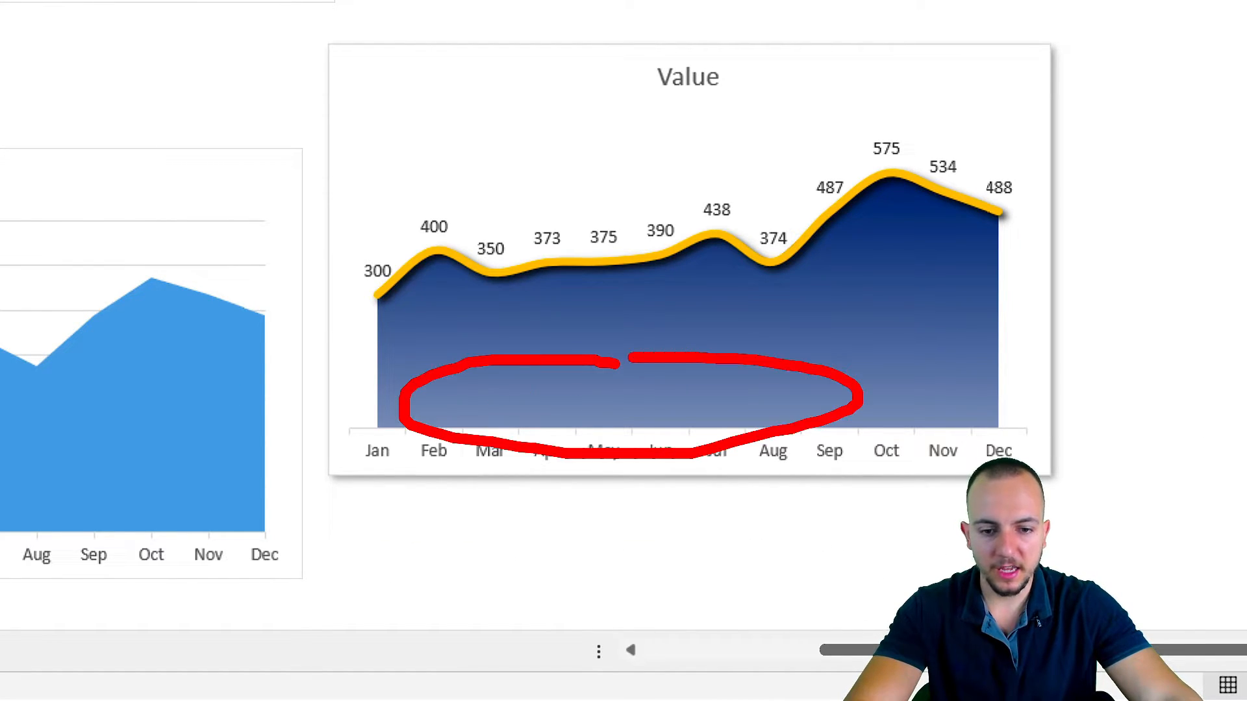
pyautogui.press('e')
pyautogui.moveTo(400, 354)
pyautogui.mouseDown()
pyautogui.moveTo(617, 387)
pyautogui.moveTo(956, 377)
pyautogui.mouseUp()
pyautogui.press('e')
pyautogui.moveTo(383, 310); pyautogui.dragTo(443, 272)
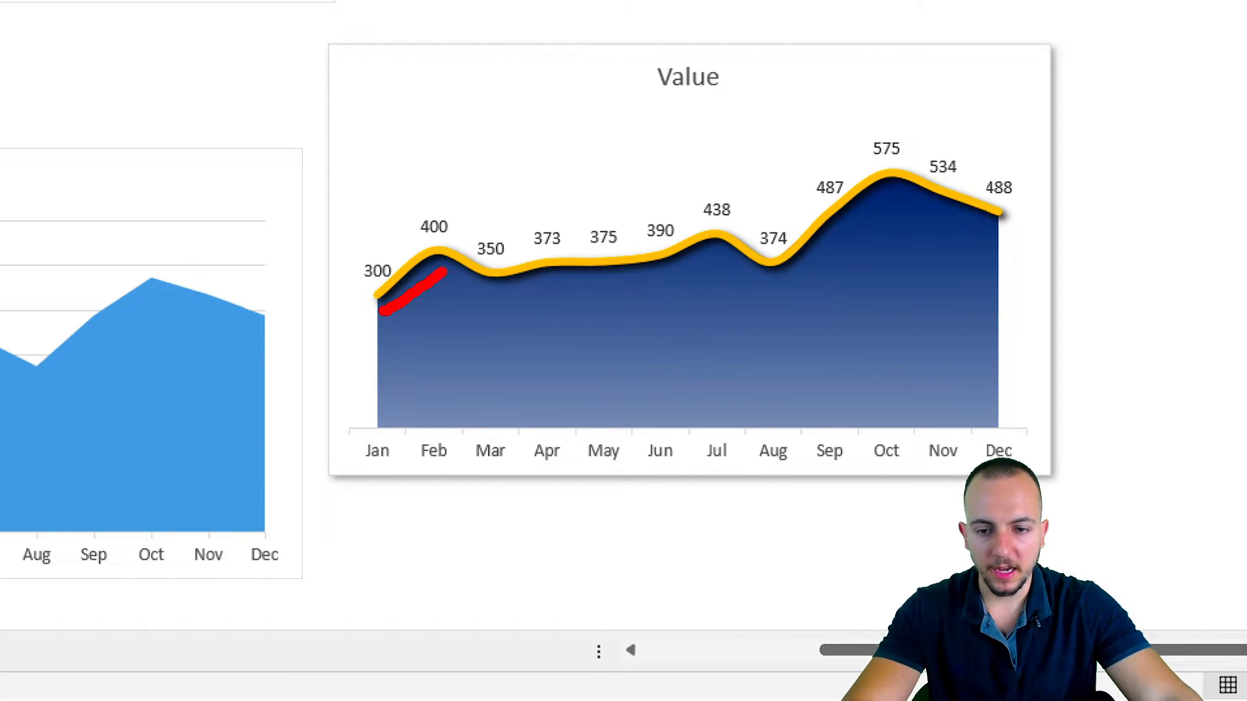
pyautogui.moveTo(865, 237)
pyautogui.mouseDown()
pyautogui.moveTo(1048, 185)
pyautogui.moveTo(780, 202)
pyautogui.moveTo(528, 242)
pyautogui.moveTo(346, 290)
pyautogui.mouseUp()
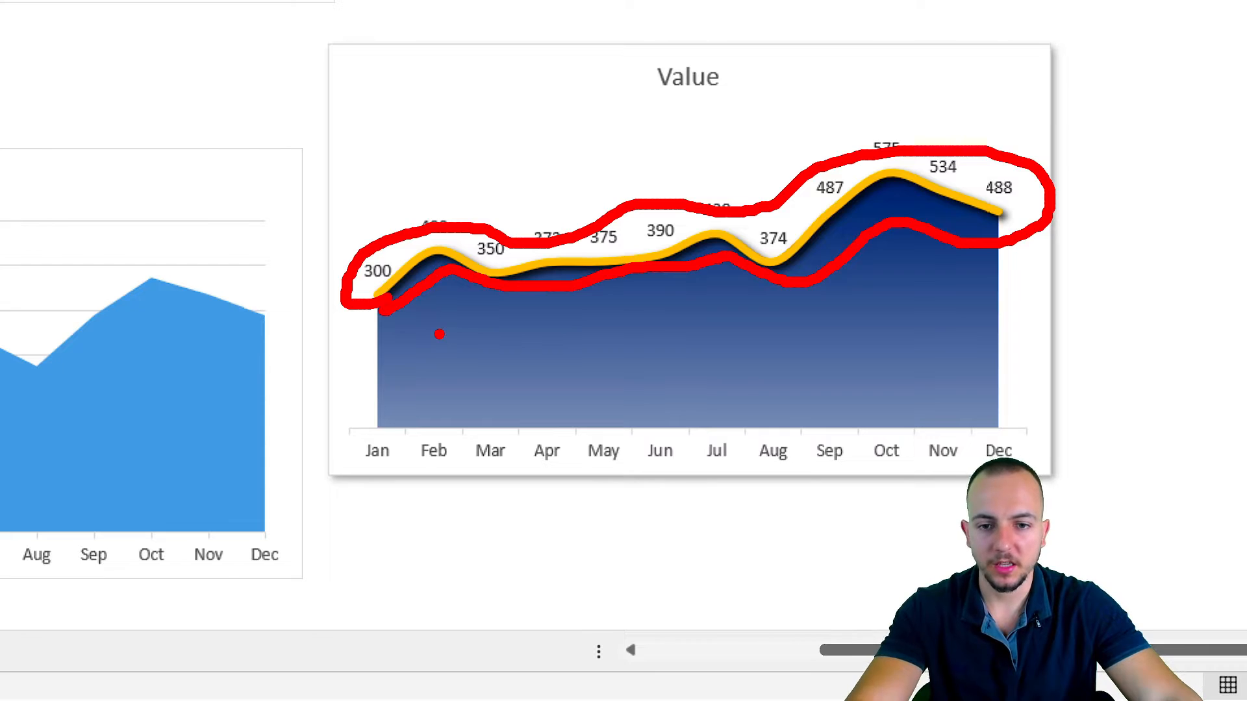
pyautogui.press('e')
pyautogui.moveTo(464, 258); pyautogui.dragTo(472, 216)
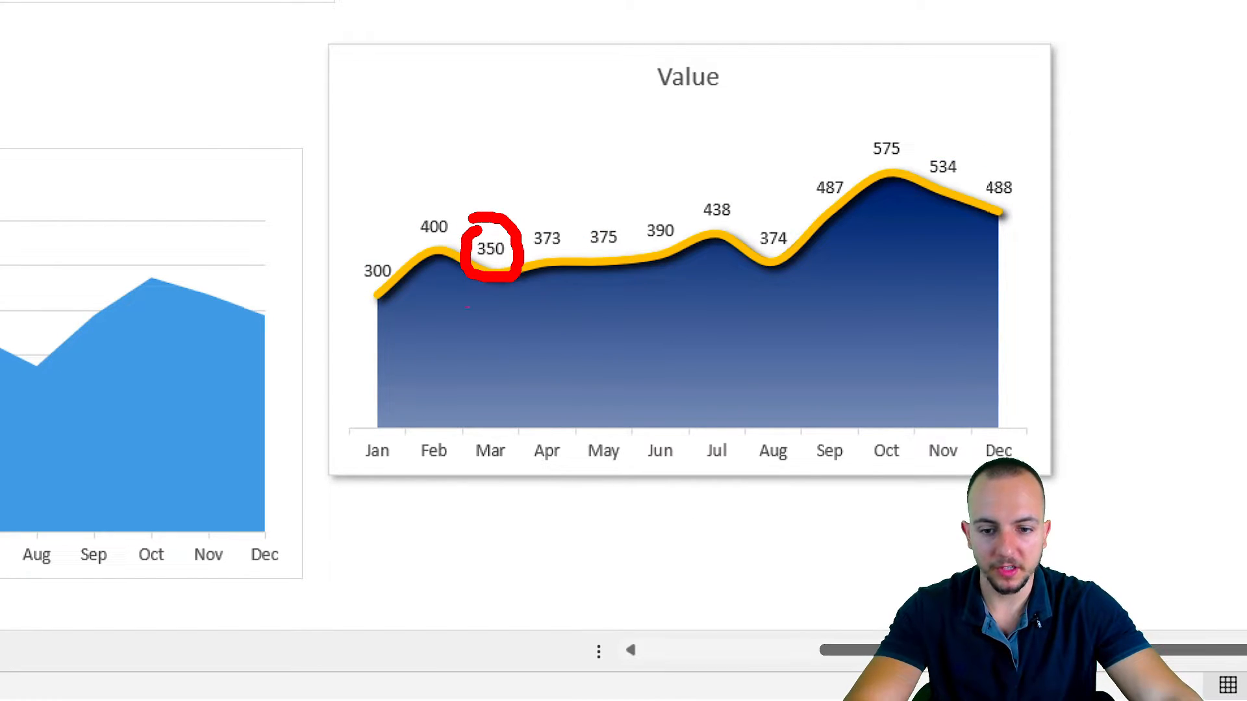
pyautogui.moveTo(492, 401); pyautogui.dragTo(492, 403)
pyautogui.press('Escape')
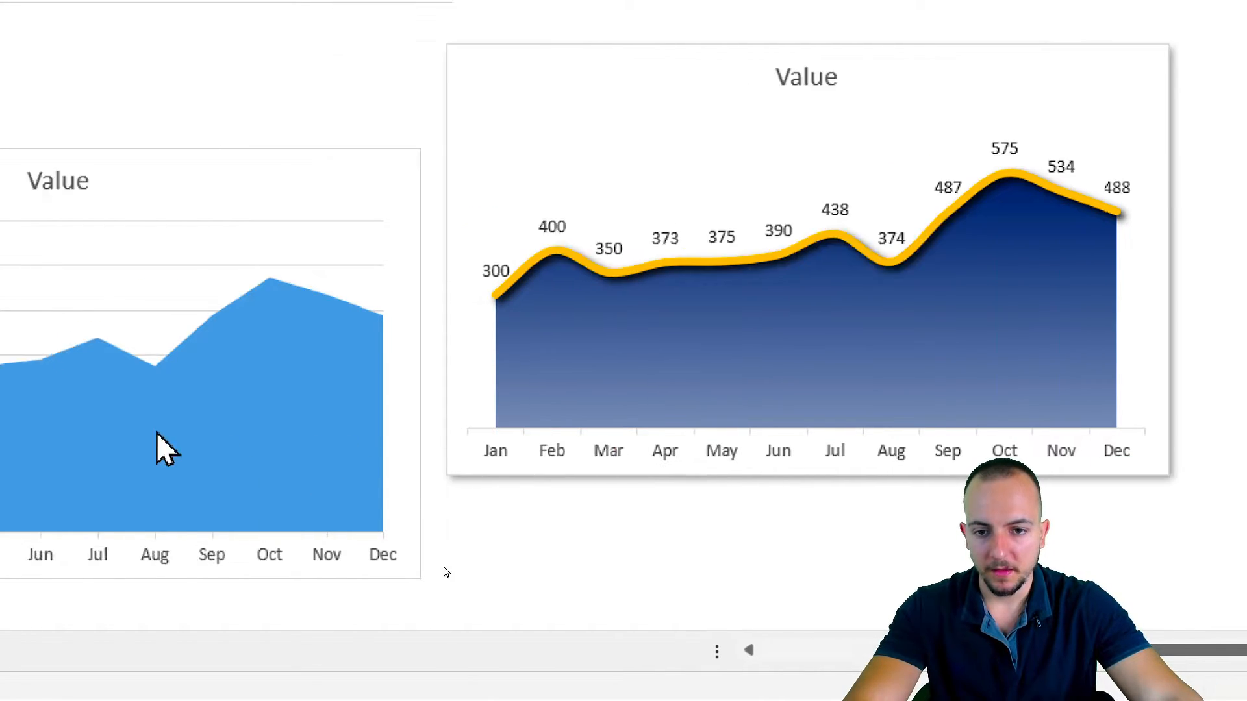
pyautogui.press('Escape')
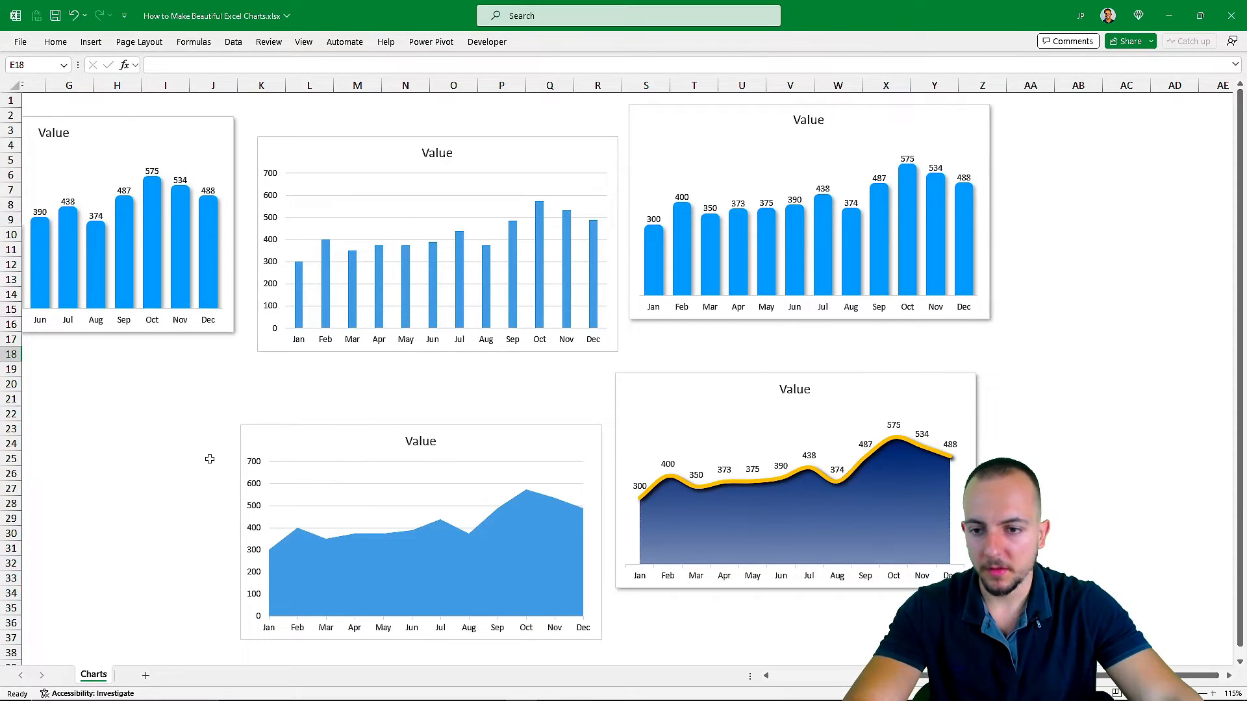
# Insert a 2-D area chart from the Month and Value data in A1:B13 and place it below the styled column chart.
pyautogui.hscroll(-2, 135, 290)
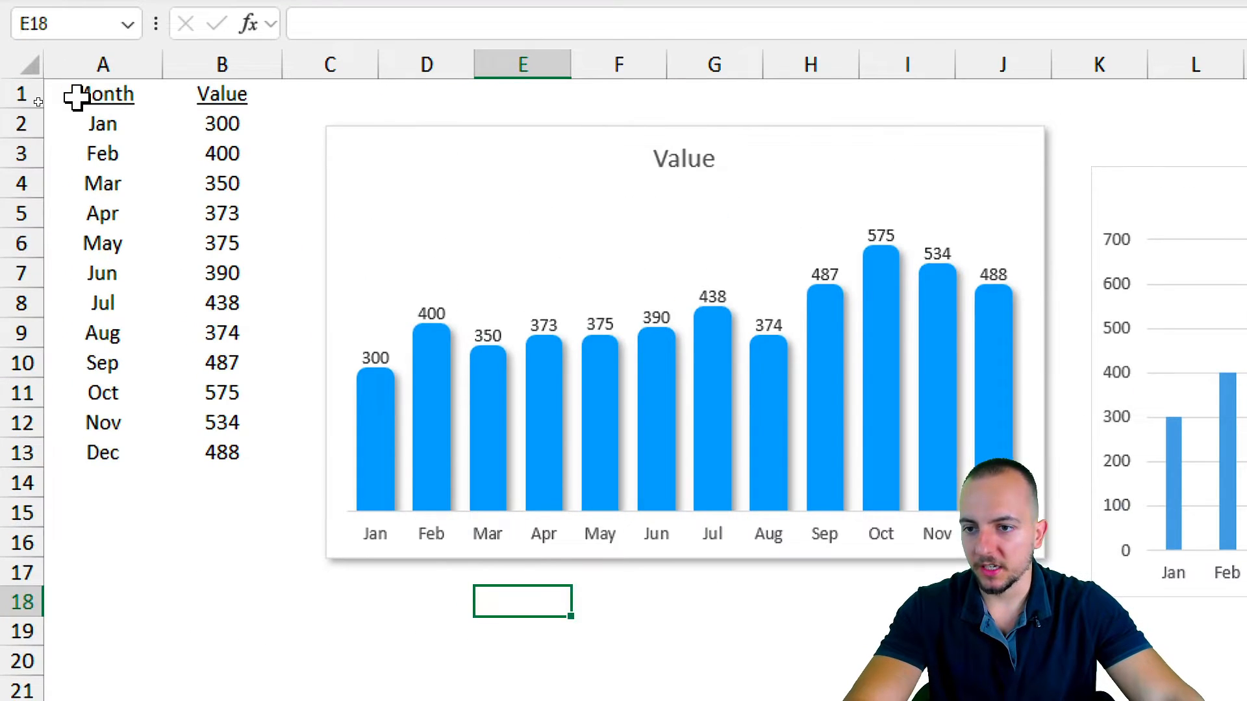
pyautogui.moveTo(39, 103); pyautogui.dragTo(91, 276)
pyautogui.click(193, 82)
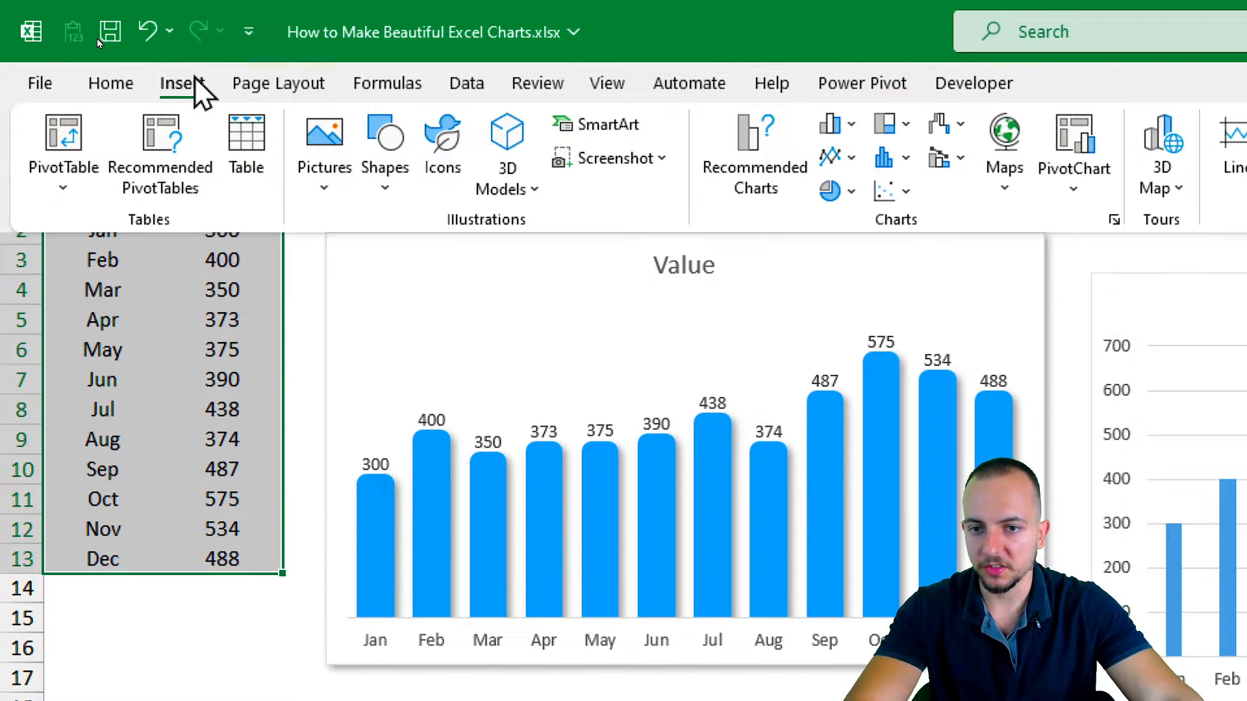
pyautogui.click(831, 157)
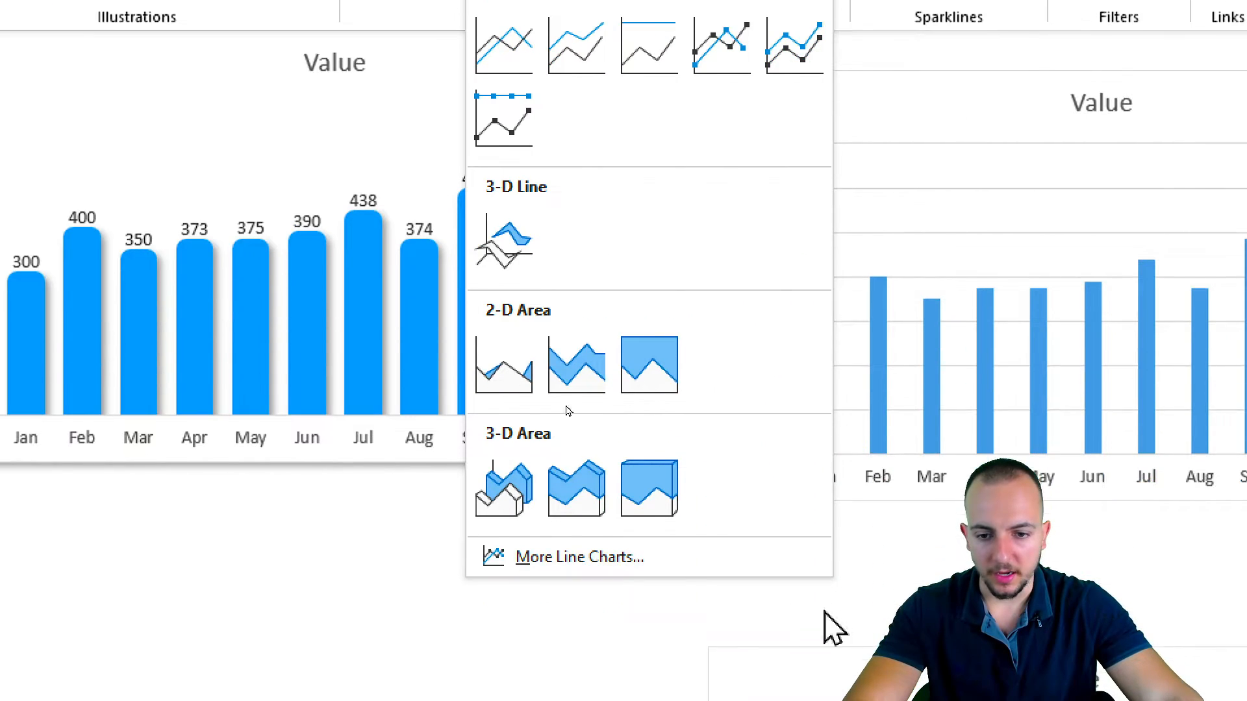
pyautogui.click(505, 380)
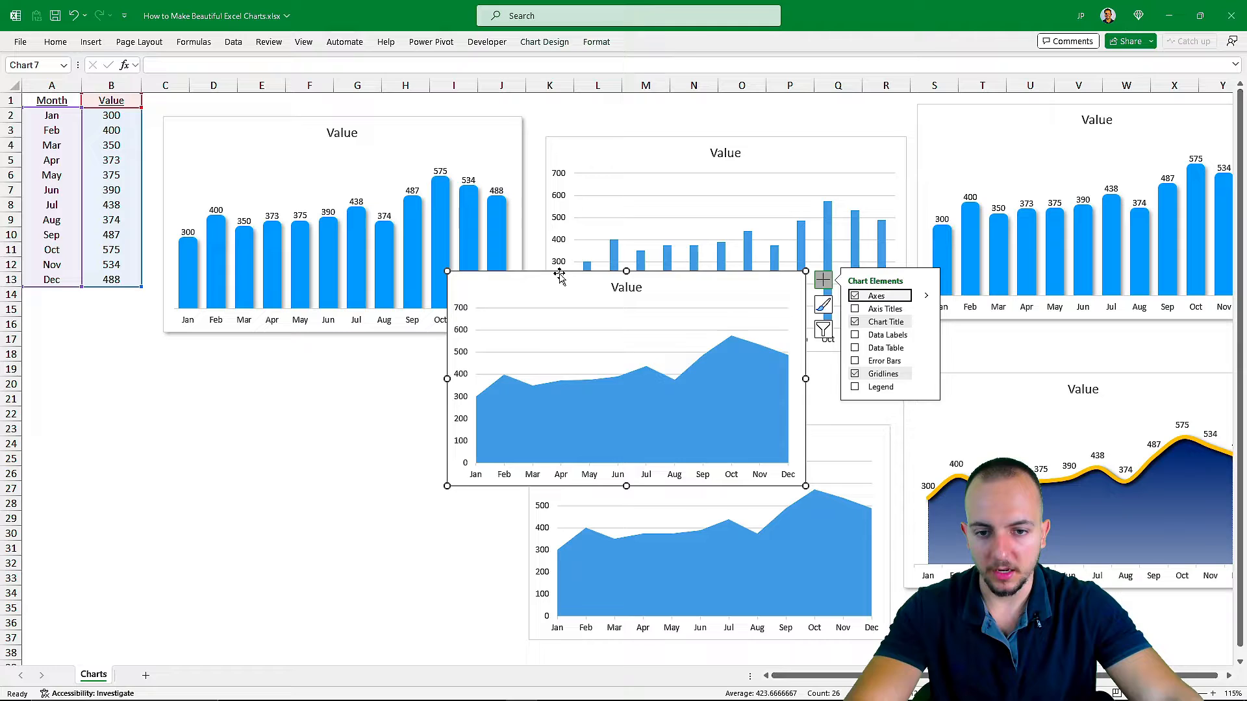
pyautogui.moveTo(560, 276); pyautogui.dragTo(265, 385)
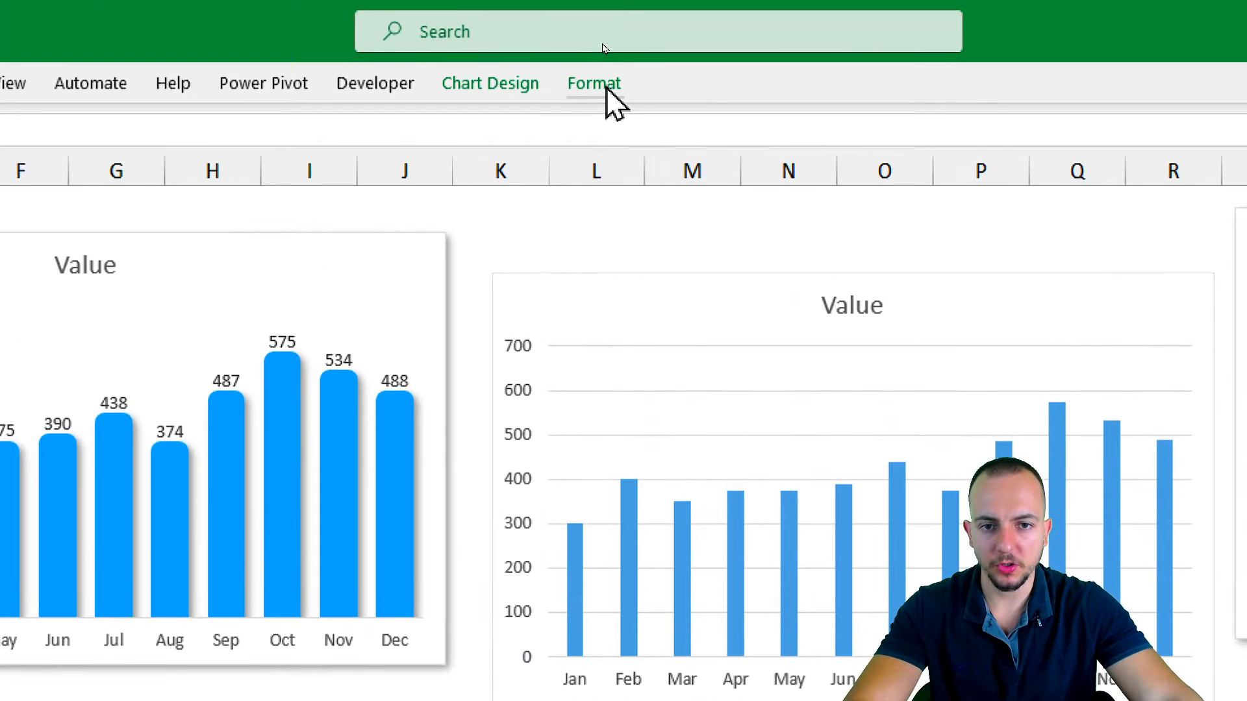
# Apply an outer shadow shape effect to the new area chart, offset toward its lower-right corner.
pyautogui.click(599, 44)
pyautogui.click(428, 191)
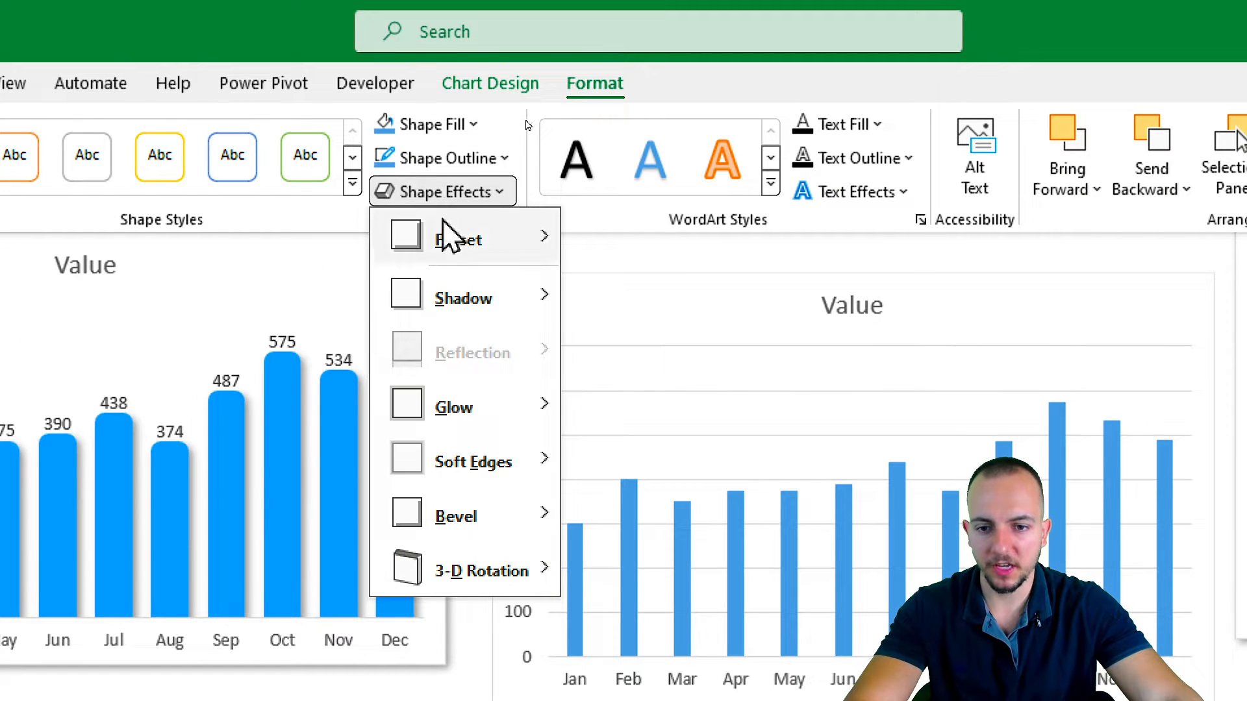
pyautogui.moveTo(466, 298)
pyautogui.click(594, 441)
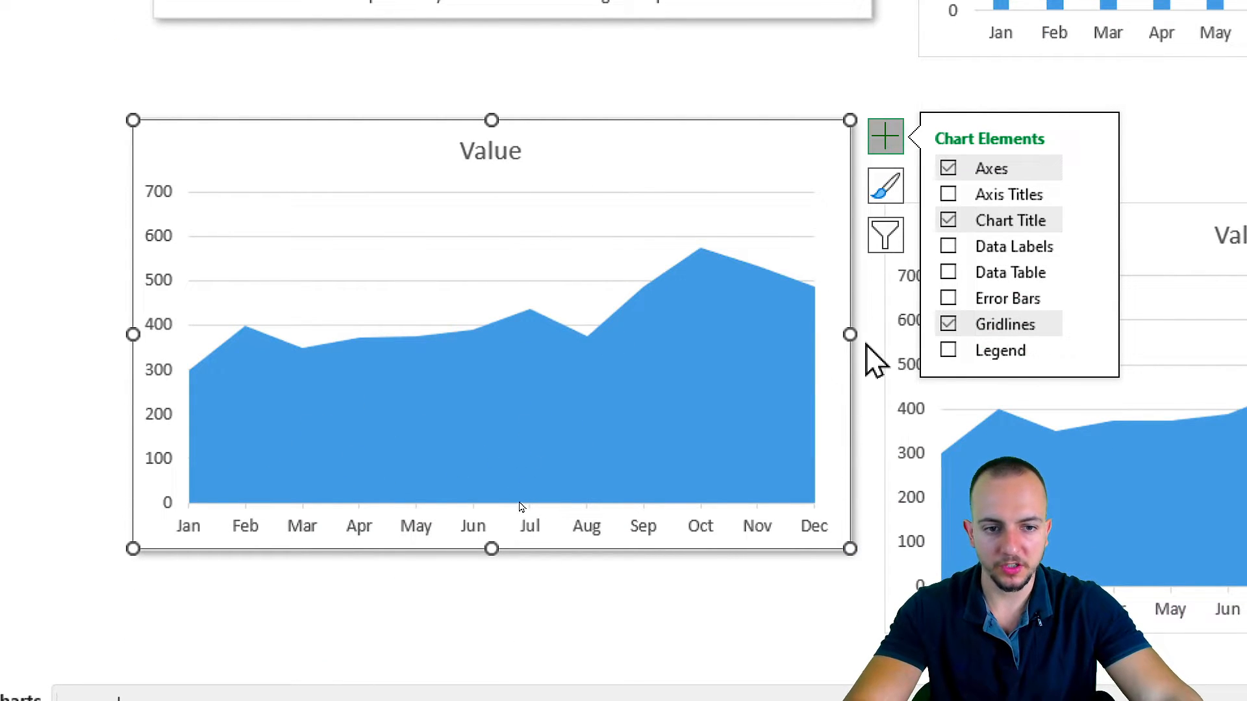
pyautogui.moveTo(411, 354); pyautogui.dragTo(773, 297)
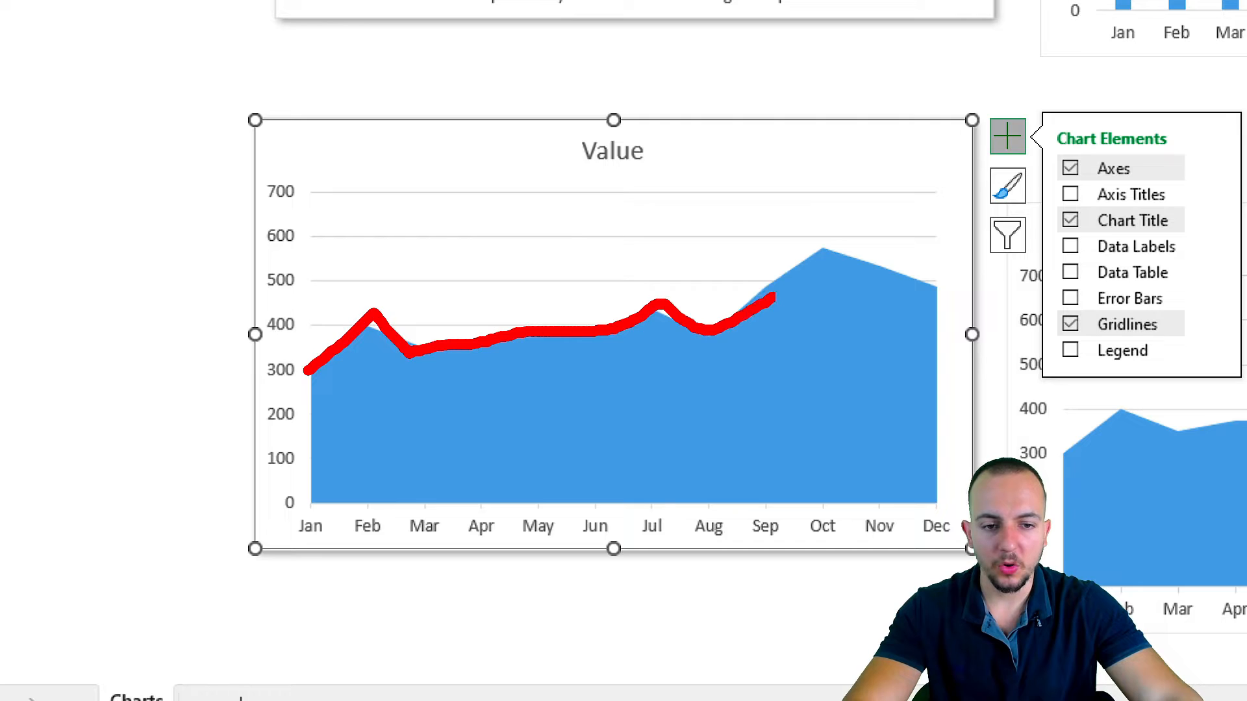
pyautogui.moveTo(827, 245); pyautogui.dragTo(981, 287)
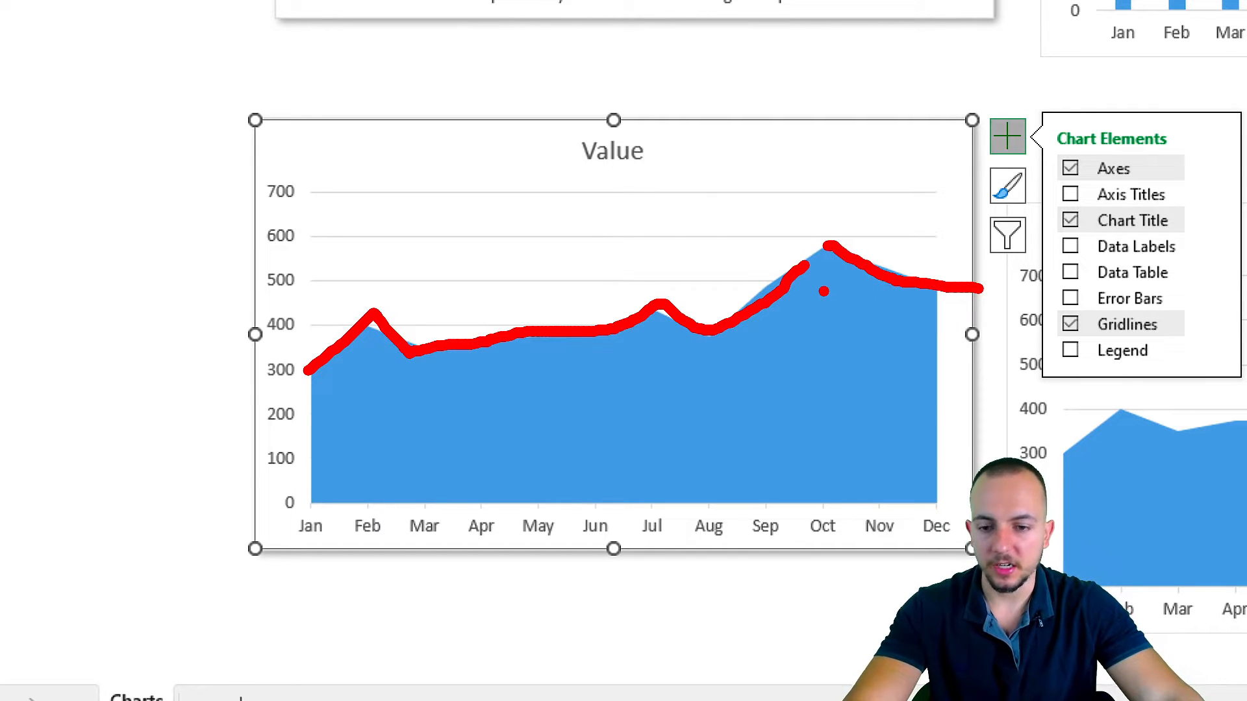
pyautogui.press('Escape')
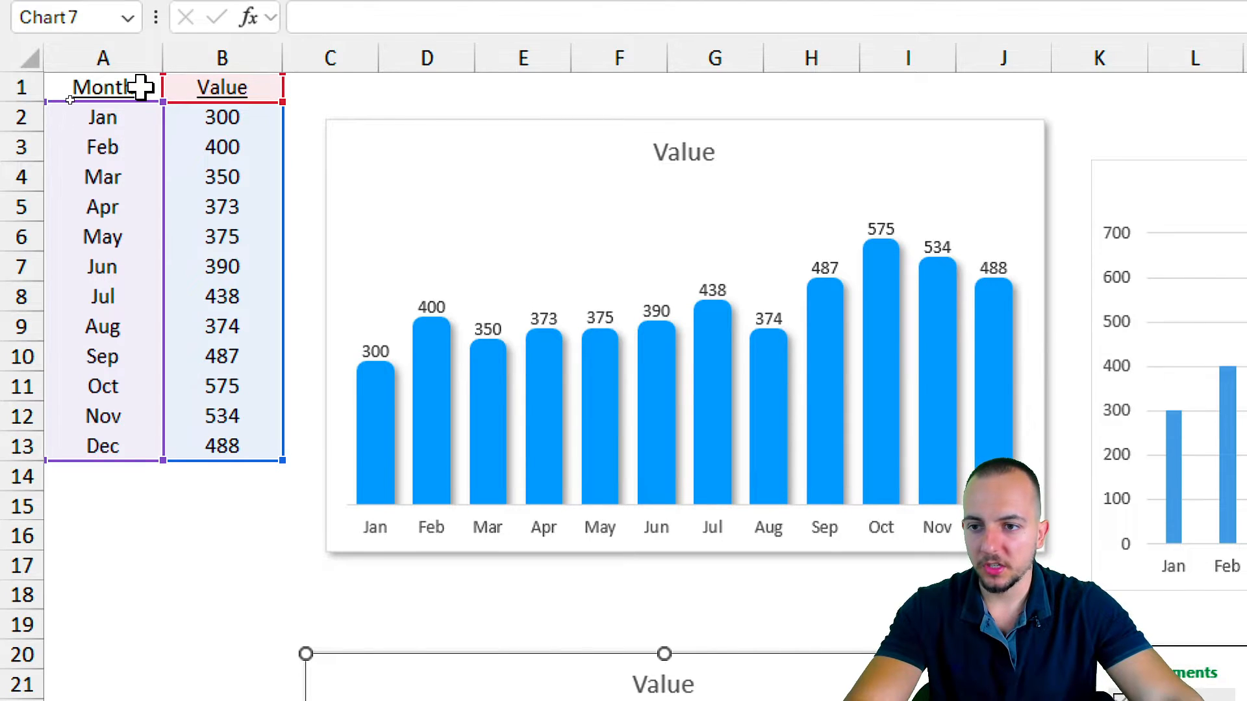
# Copy the Value column B1:B13 and paste it into the new area chart as a second data series.
pyautogui.click(145, 76)
pyautogui.moveTo(247, 89); pyautogui.dragTo(224, 448)
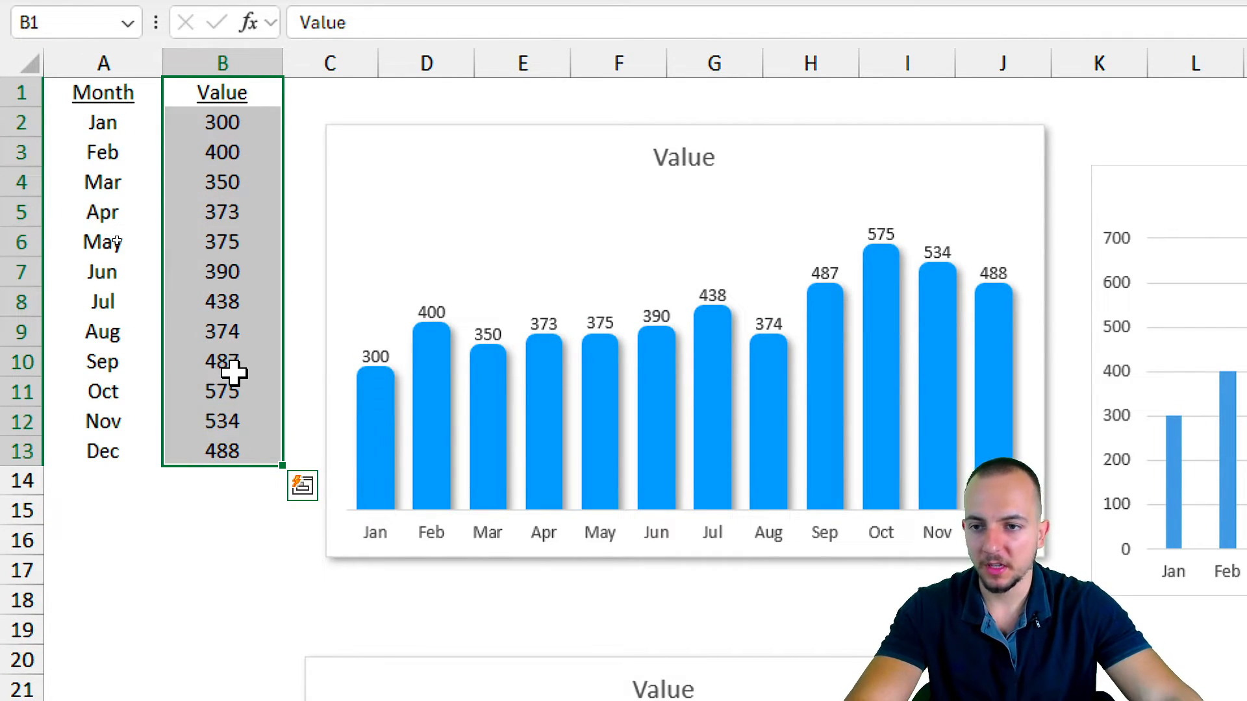
pyautogui.hotkey('ctrl', 'c')
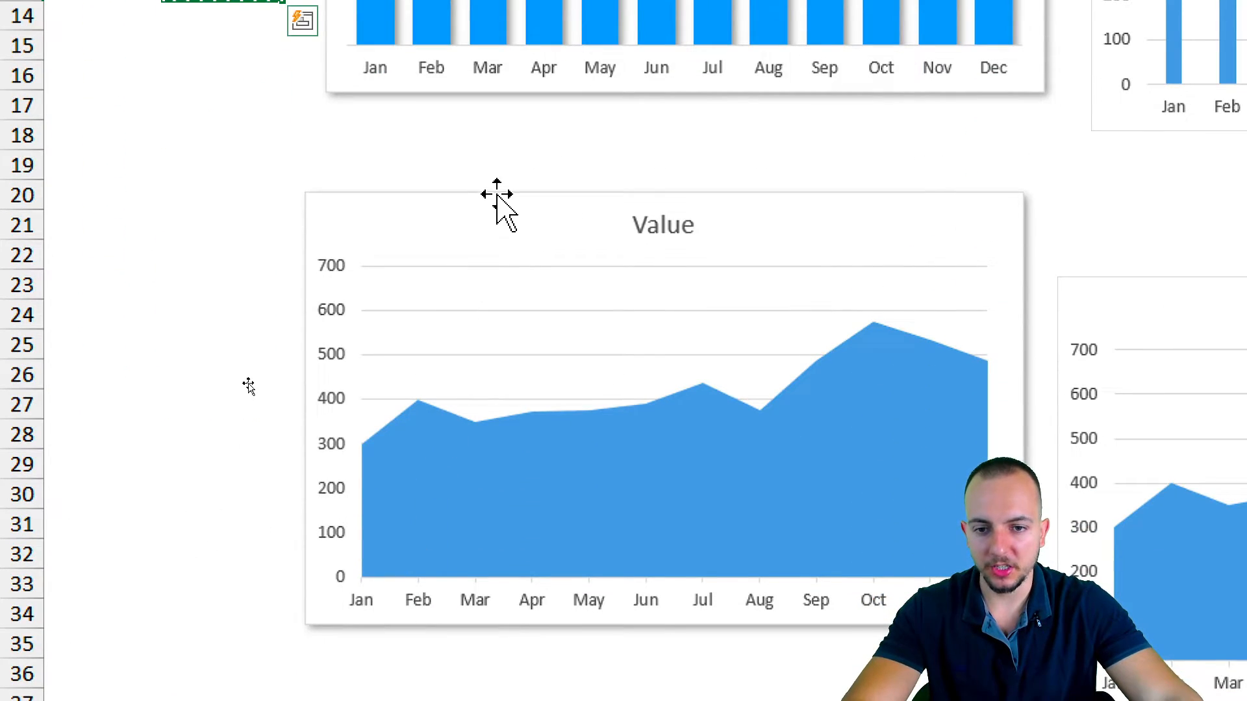
pyautogui.click(497, 196)
pyautogui.hotkey('ctrl', 'v')
pyautogui.click(646, 675)
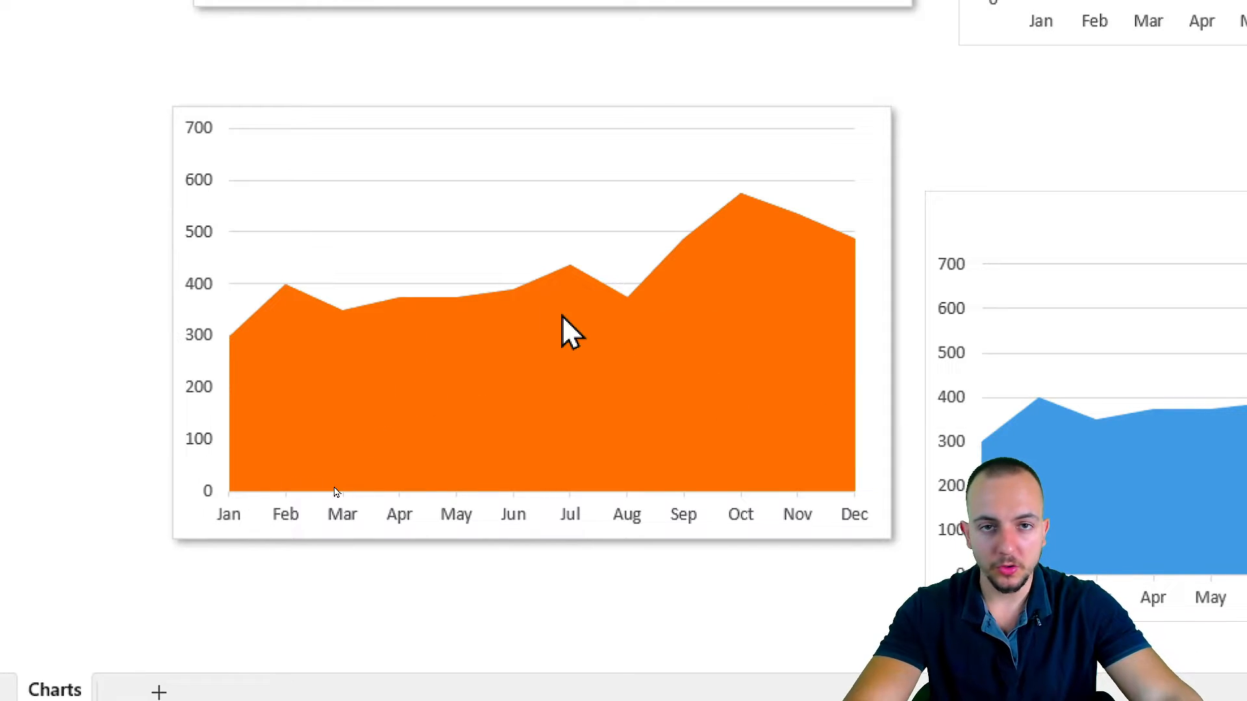
# Change the new area chart's type to a Combo chart so each Value series can have its own type.
pyautogui.rightClick(183, 463)
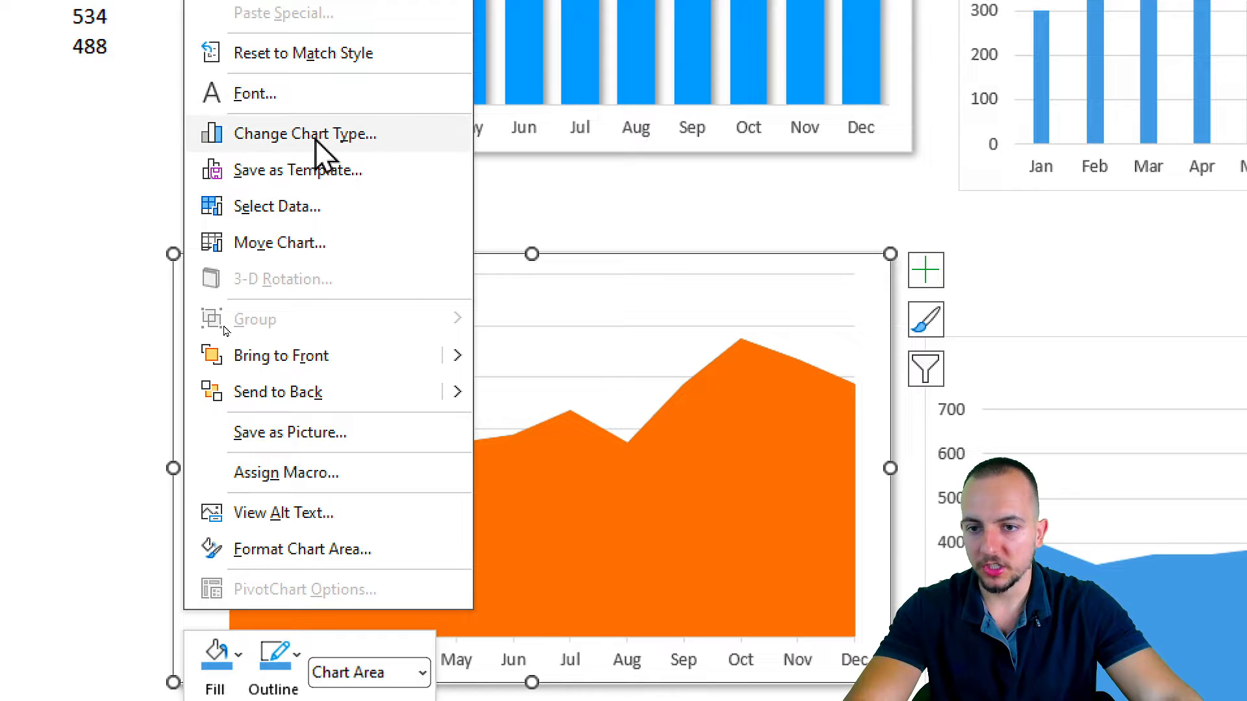
pyautogui.click(316, 139)
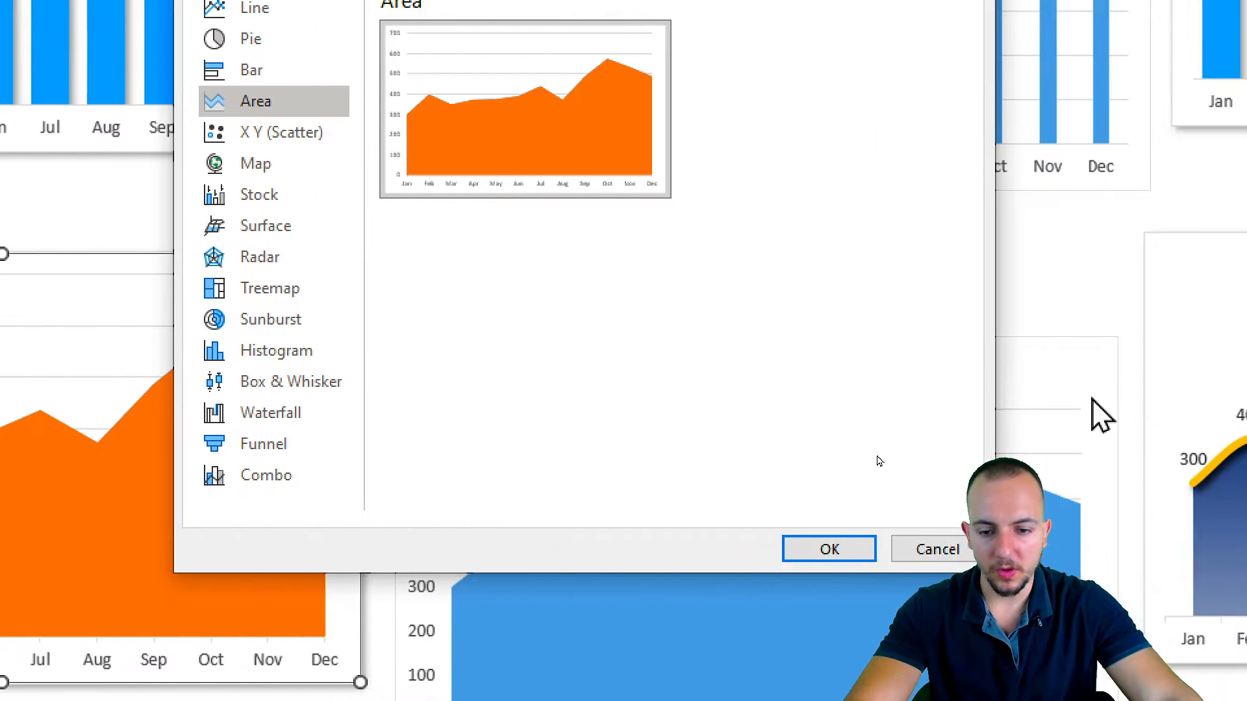
pyautogui.click(269, 484)
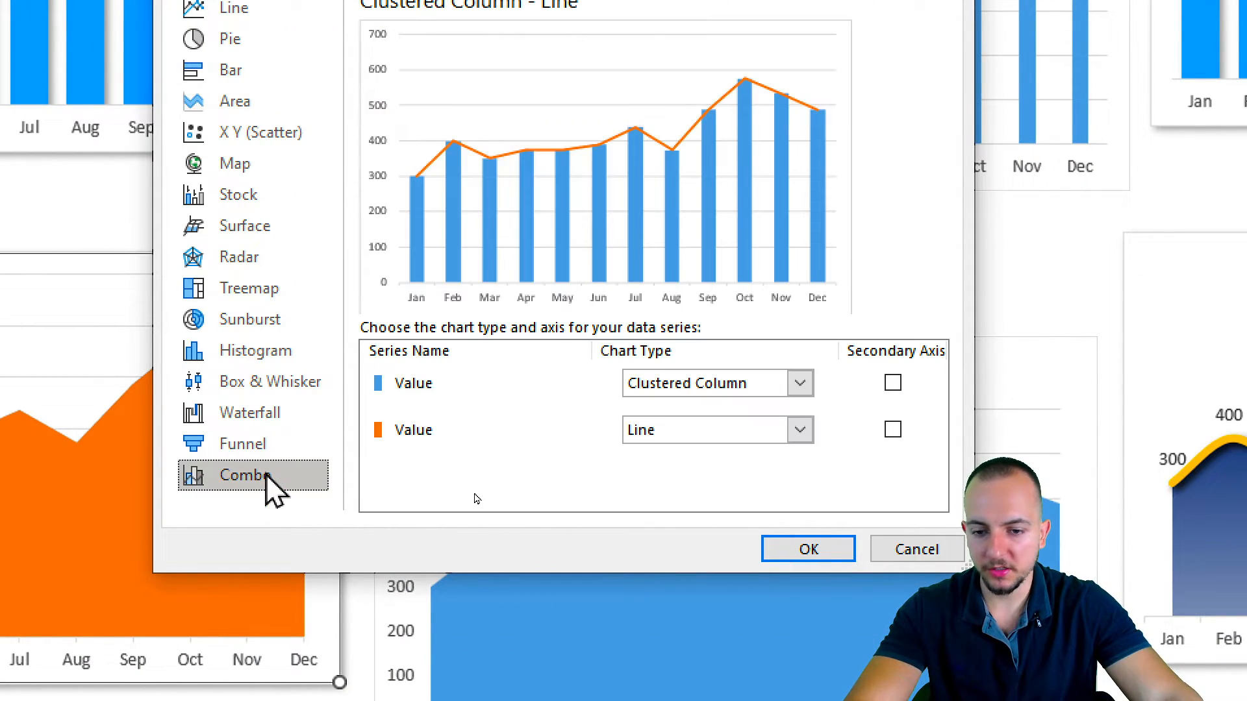
pyautogui.moveTo(353, 355)
pyautogui.mouseDown()
pyautogui.moveTo(831, 403)
pyautogui.moveTo(336, 455)
pyautogui.mouseUp()
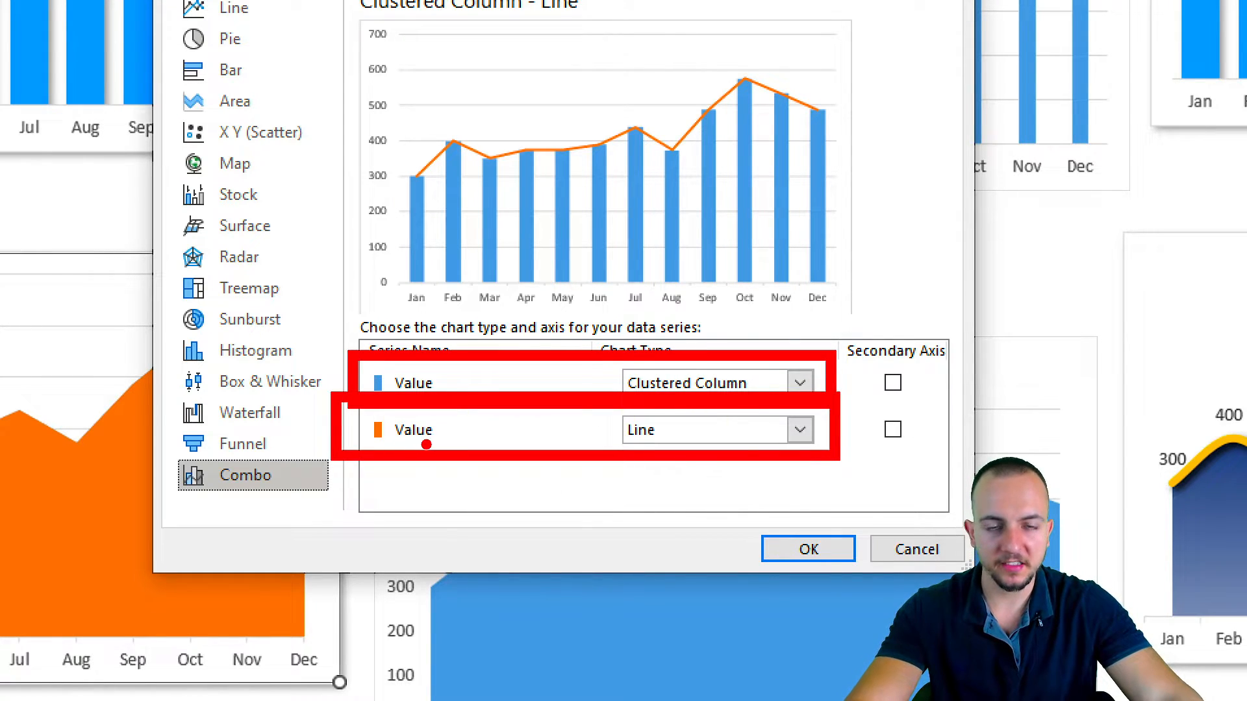
pyautogui.press('Escape')
# Set the first Value series to Area and the second to Line, both on the primary axis, and apply the combination.
pyautogui.click(686, 385)
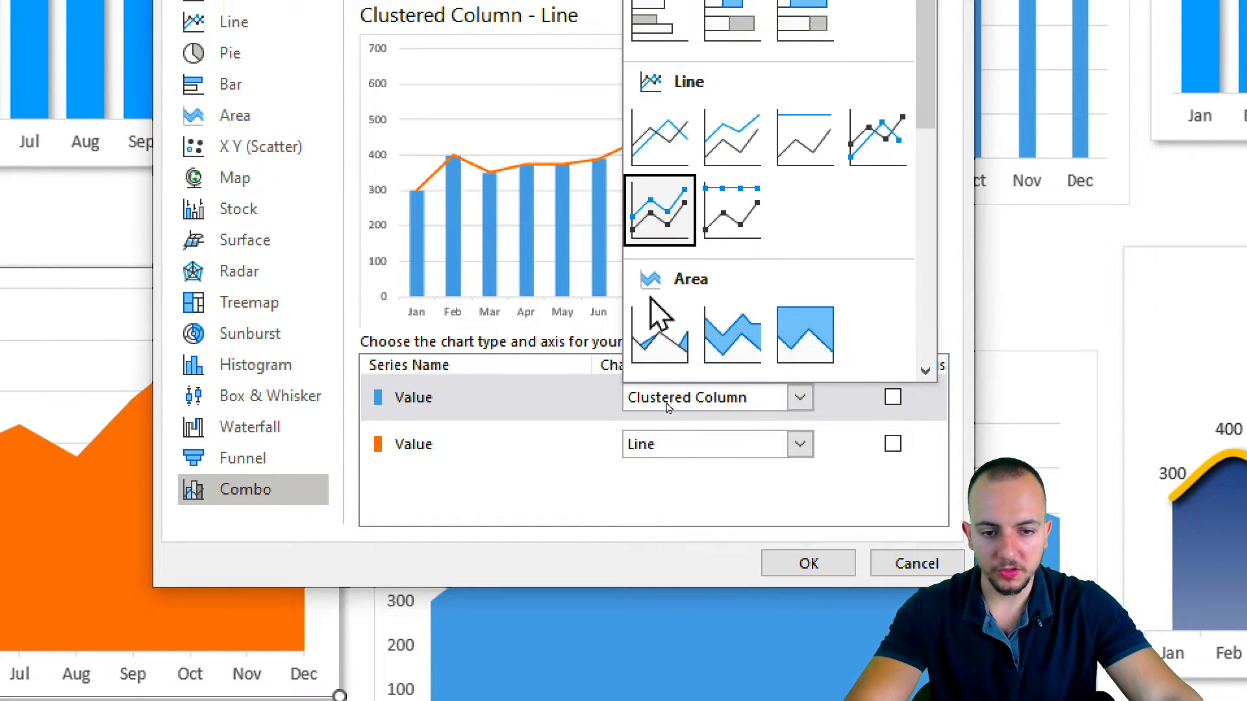
pyautogui.click(661, 309)
pyautogui.click(678, 429)
pyautogui.click(661, 208)
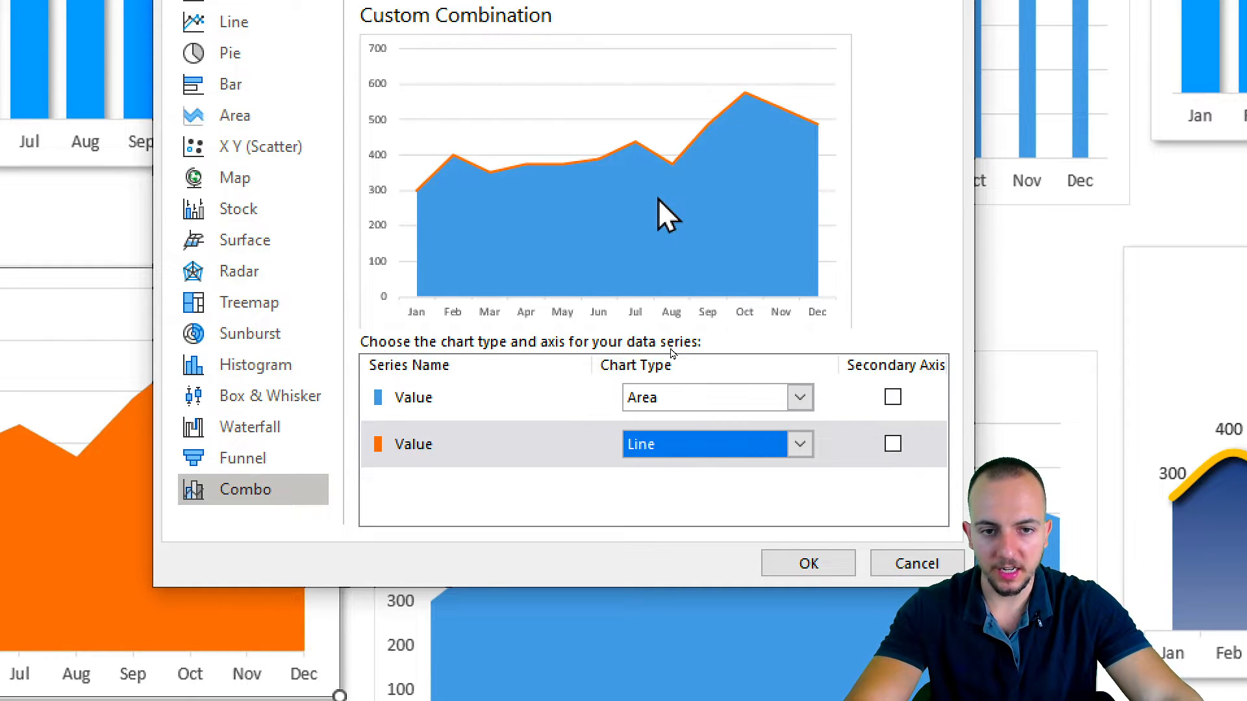
pyautogui.moveTo(343, 112)
pyautogui.mouseDown()
pyautogui.moveTo(791, 378)
pyautogui.moveTo(879, 451)
pyautogui.mouseUp()
pyautogui.moveTo(885, 398); pyautogui.dragTo(997, 359)
pyautogui.press('Escape')
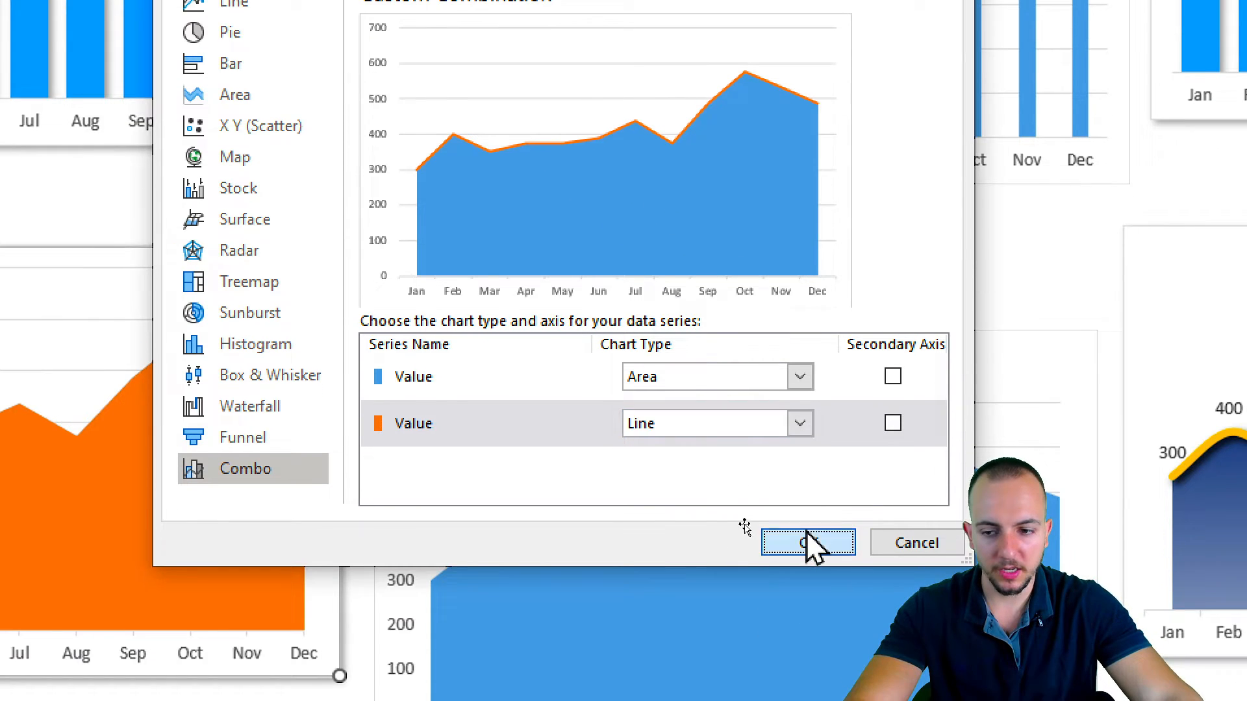
pyautogui.click(808, 673)
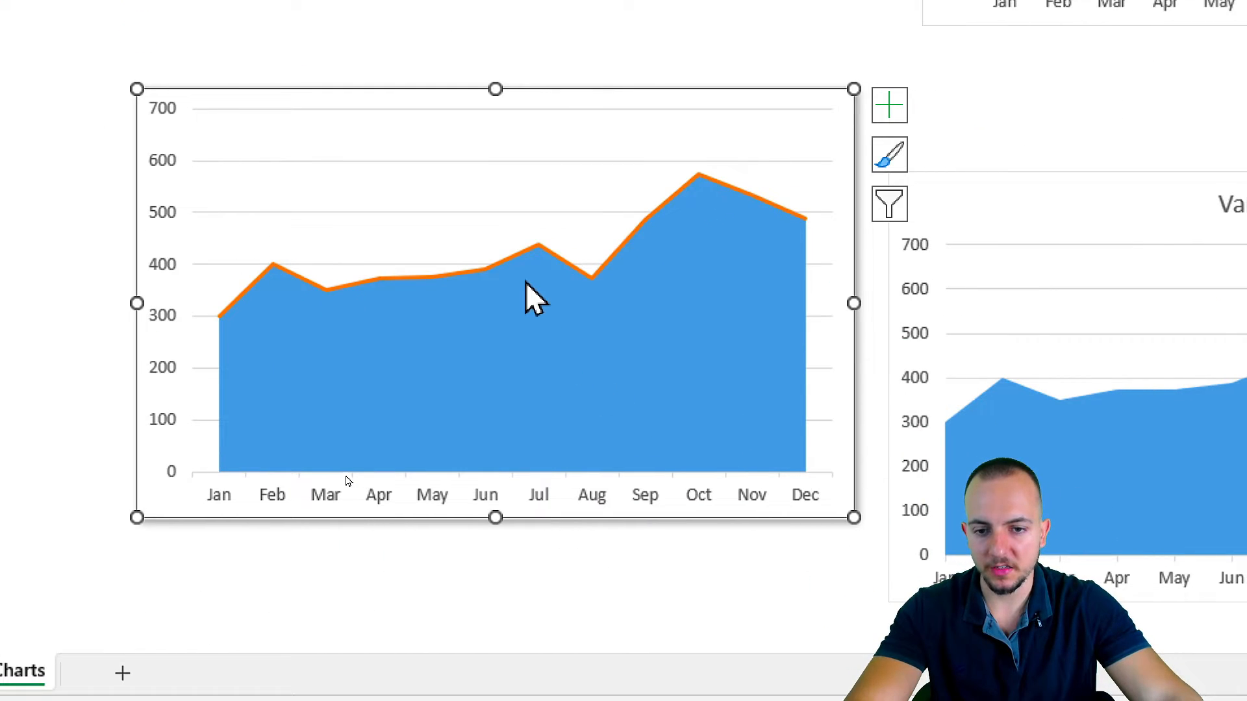
# Apply an outer shadow offset toward the lower right to the line series and set the shadow's transparency to 0%.
pyautogui.rightClick(520, 254)
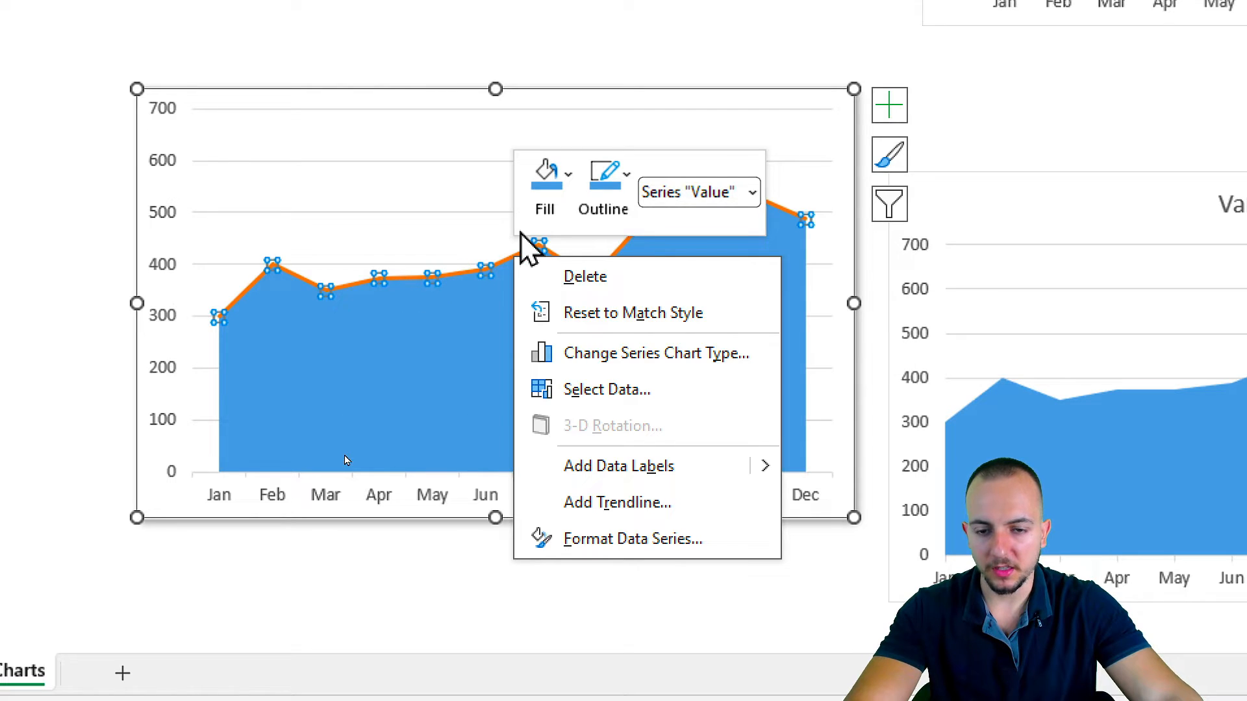
pyautogui.click(585, 550)
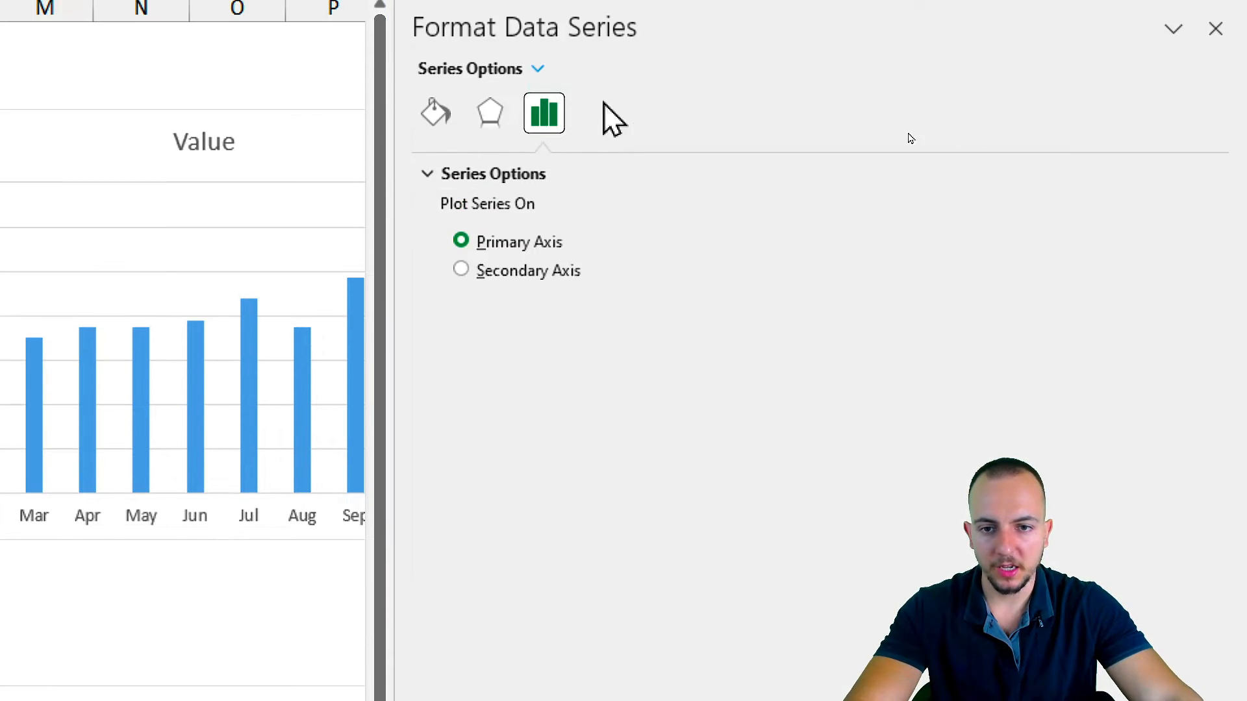
pyautogui.click(493, 31)
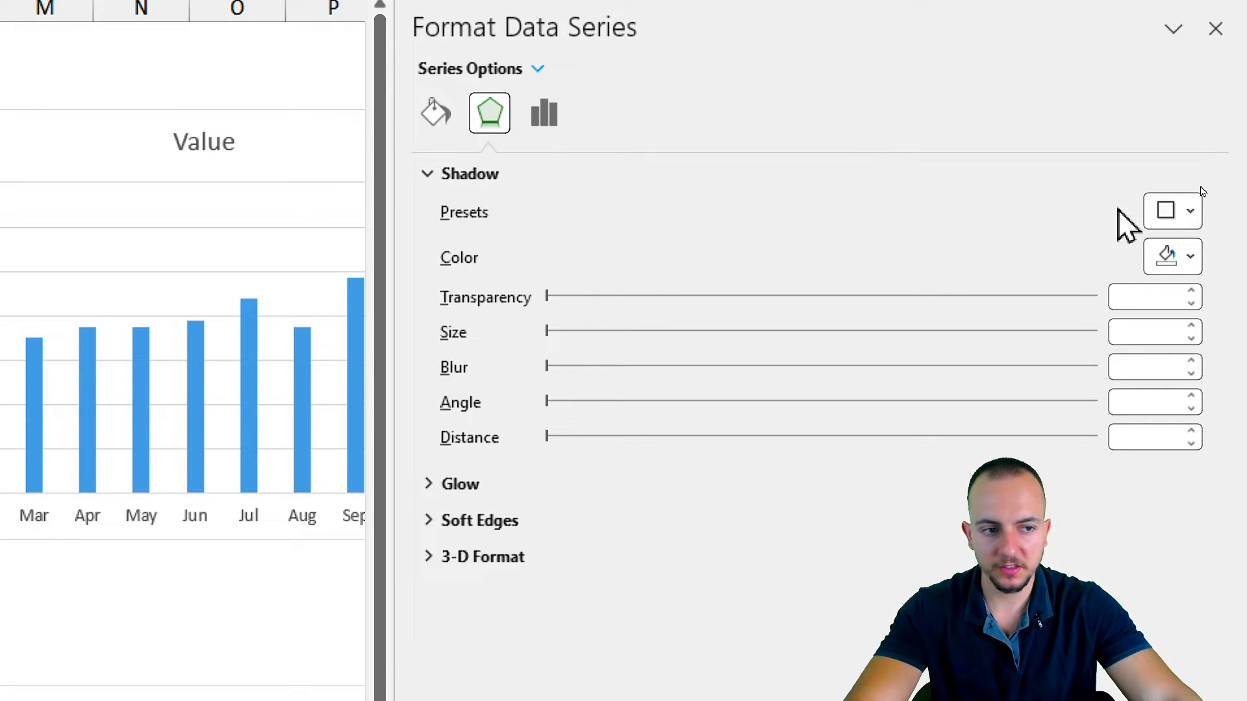
pyautogui.click(1189, 211)
pyautogui.click(1057, 426)
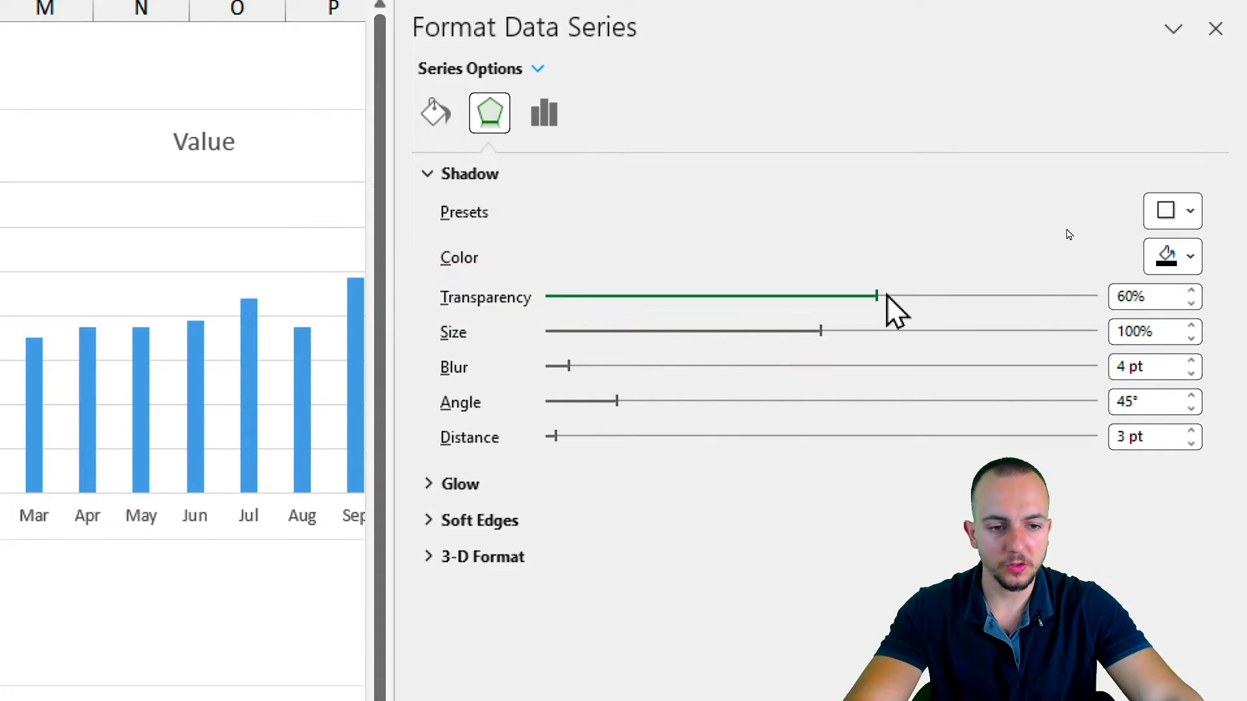
pyautogui.moveTo(877, 297); pyautogui.dragTo(815, 297)
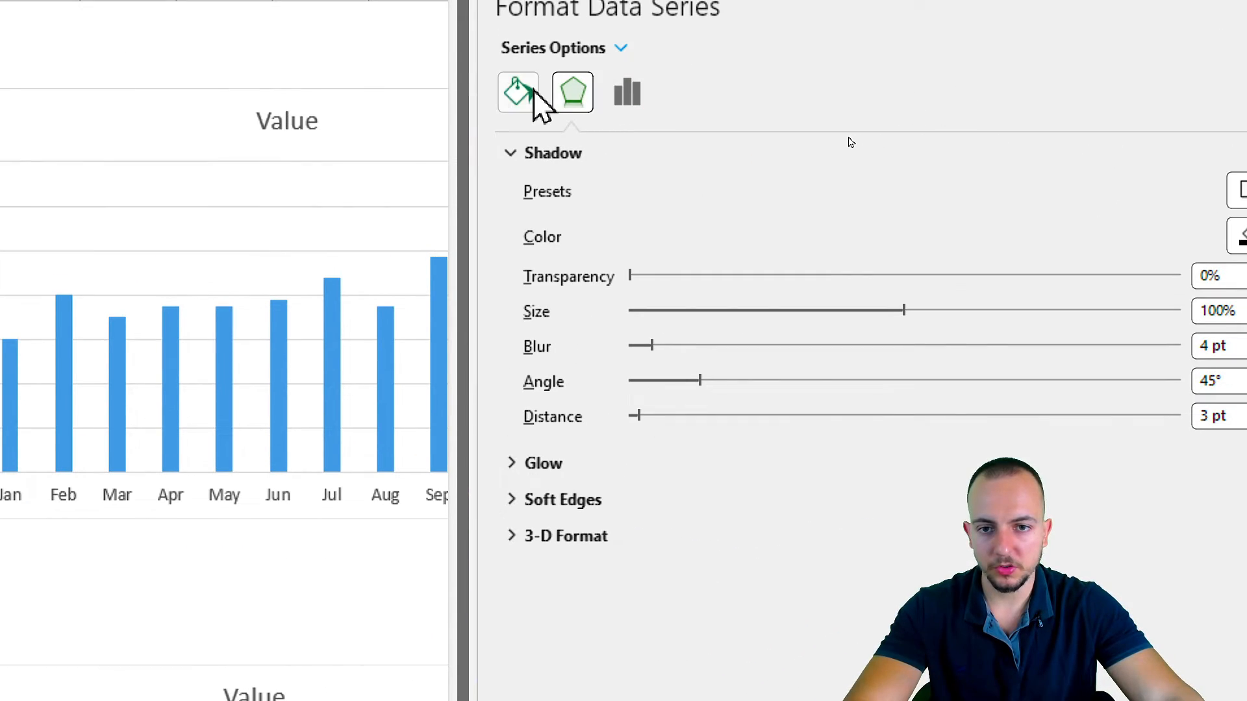
# Make the line series a solid line in the standard color Orange, increase its width and smooth it.
pyautogui.click(533, 90)
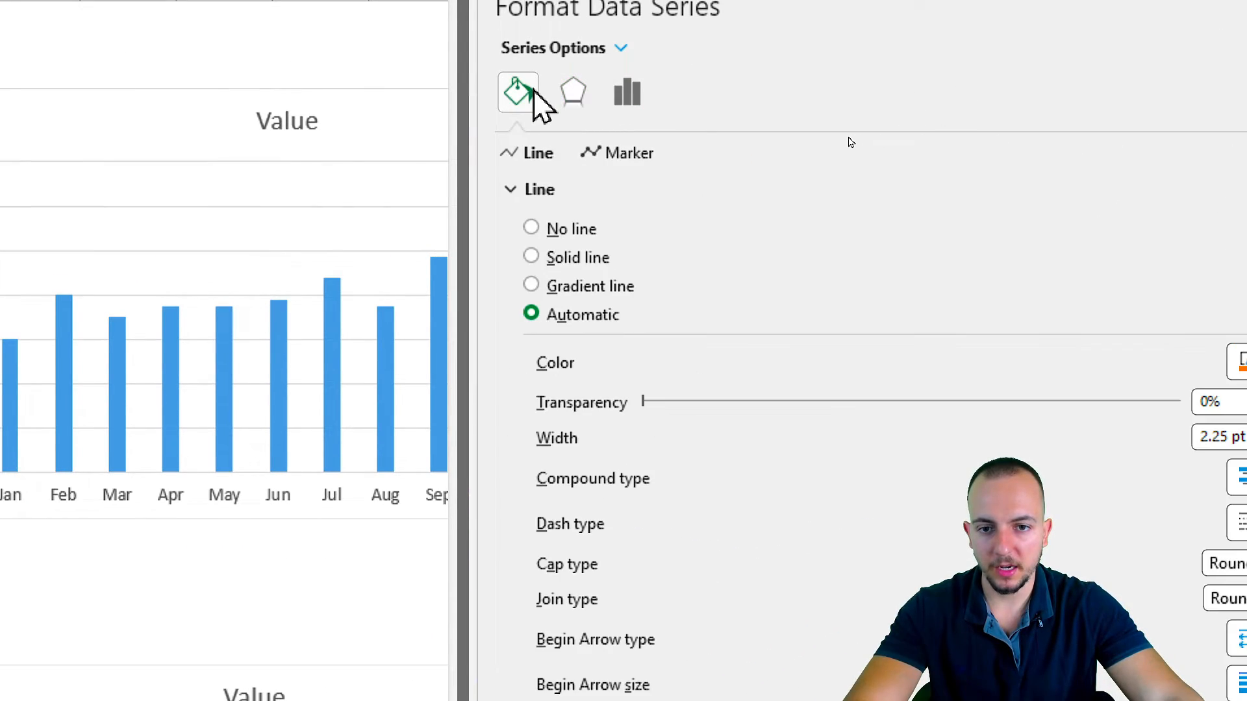
pyautogui.click(602, 260)
pyautogui.click(1241, 364)
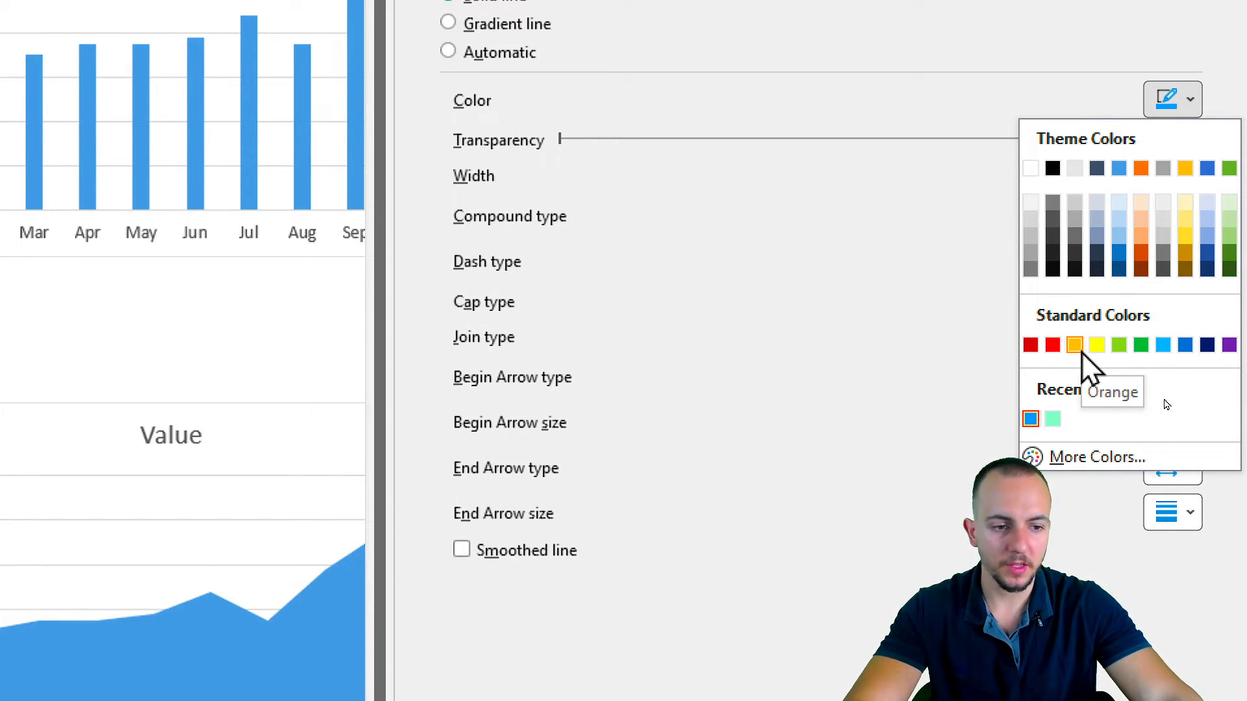
pyautogui.click(1082, 352)
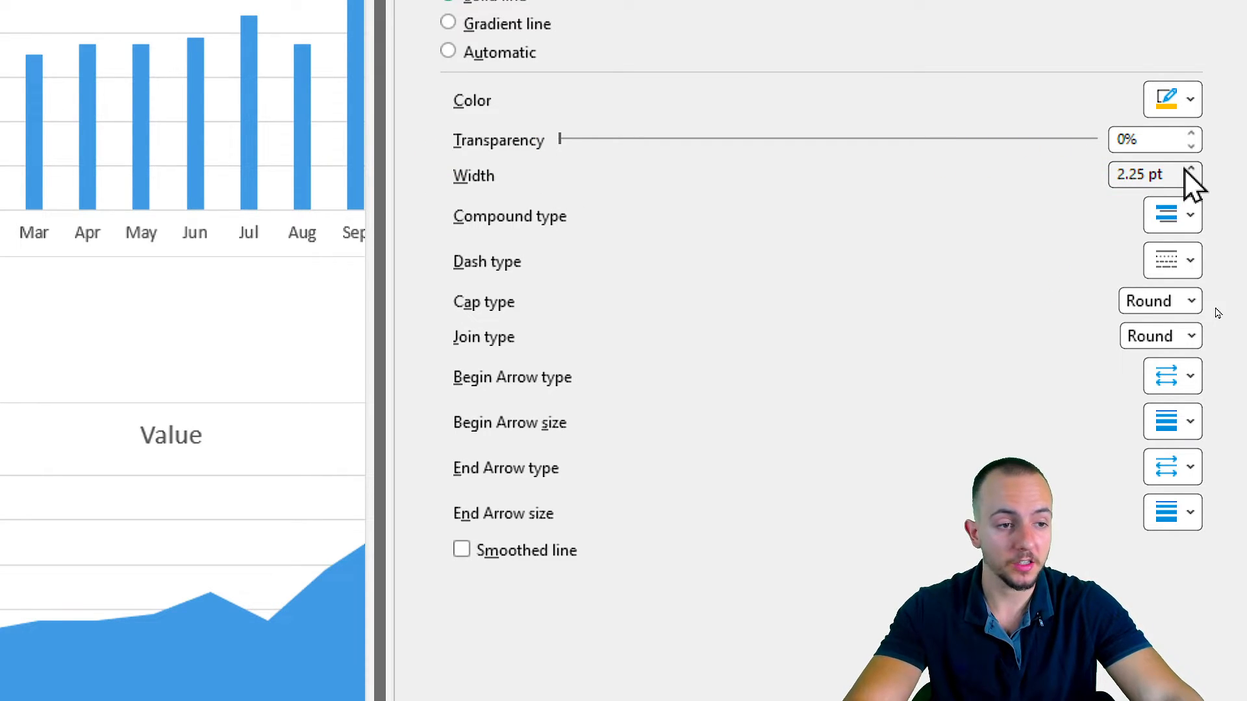
pyautogui.click(1191, 168)
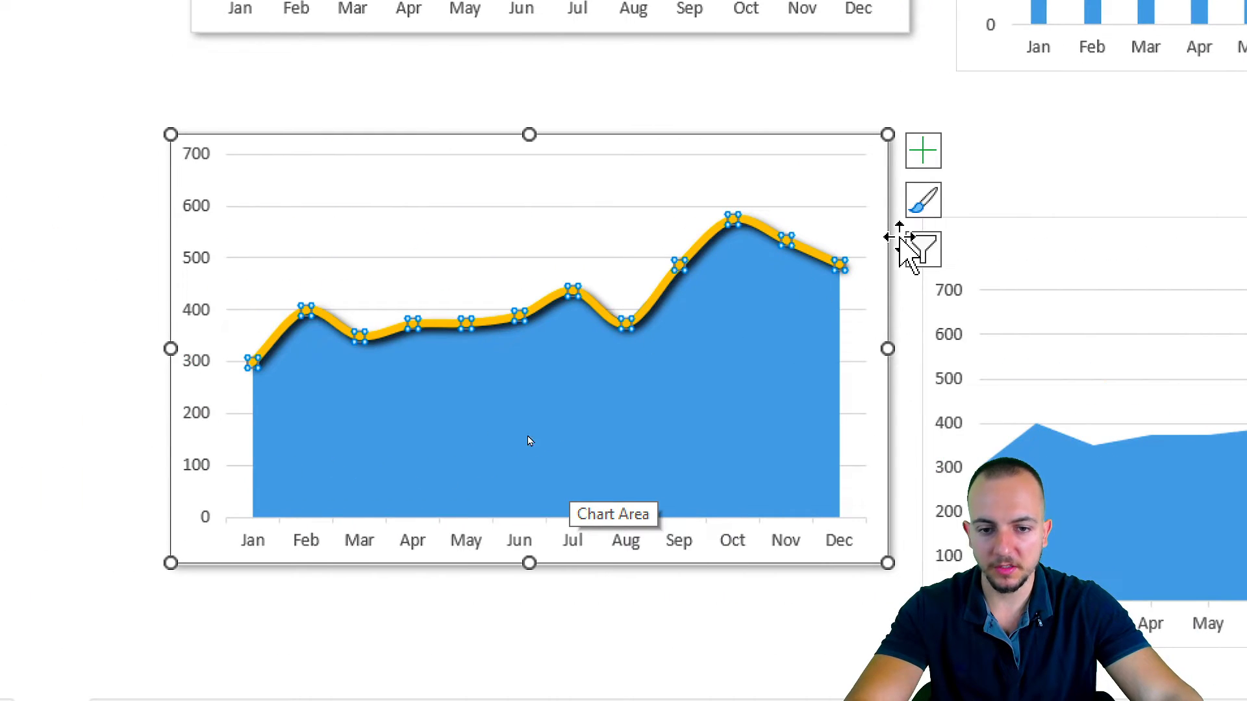
# Give the area series a gradient fill using a blue radial preset gradient.
pyautogui.click(489, 421)
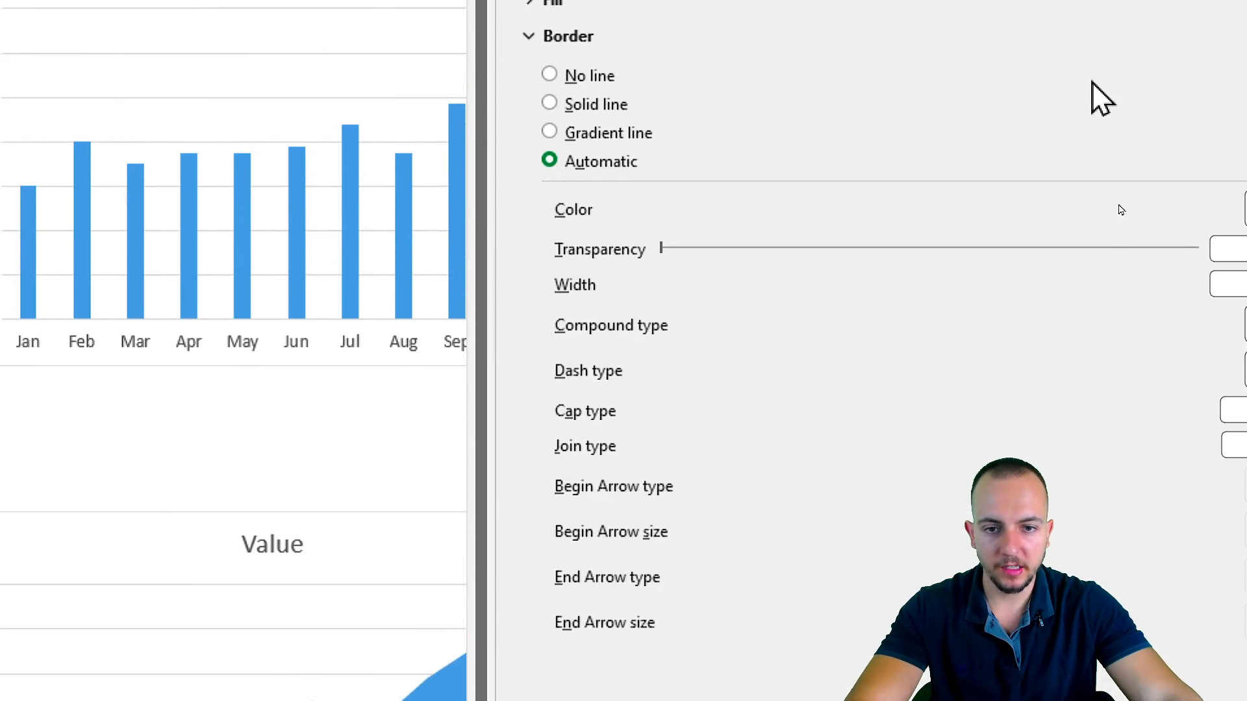
pyautogui.click(579, 138)
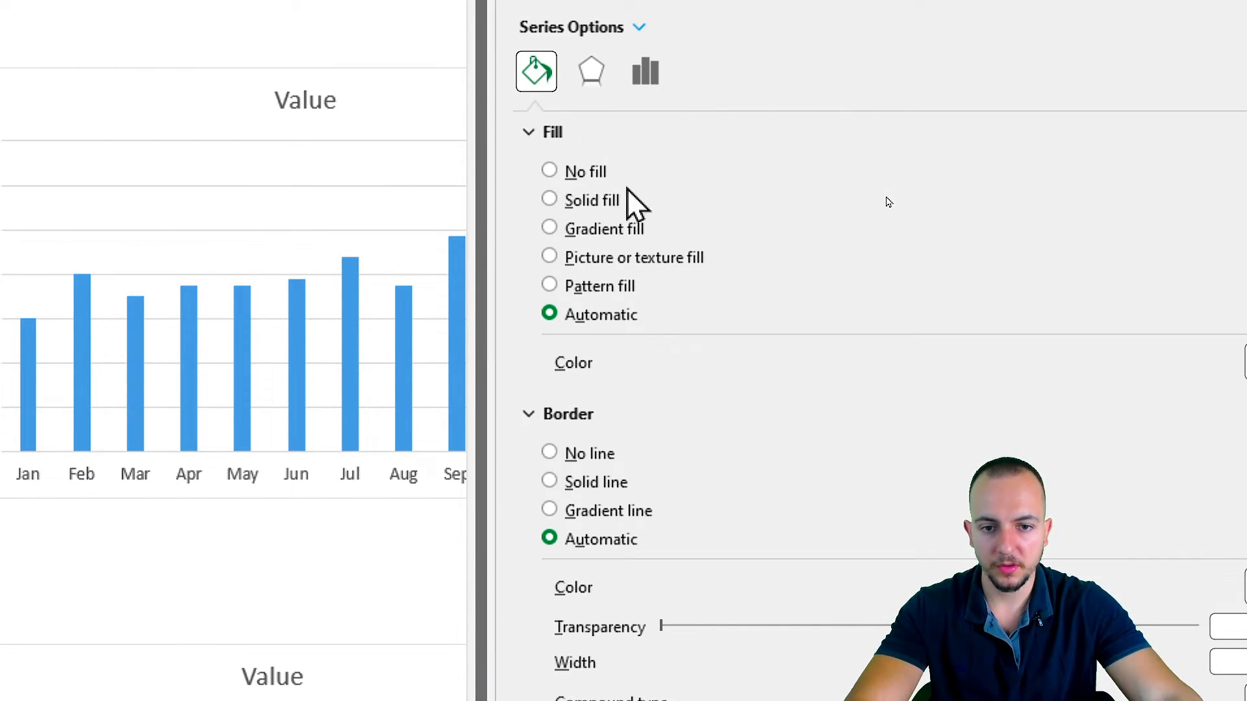
pyautogui.click(609, 230)
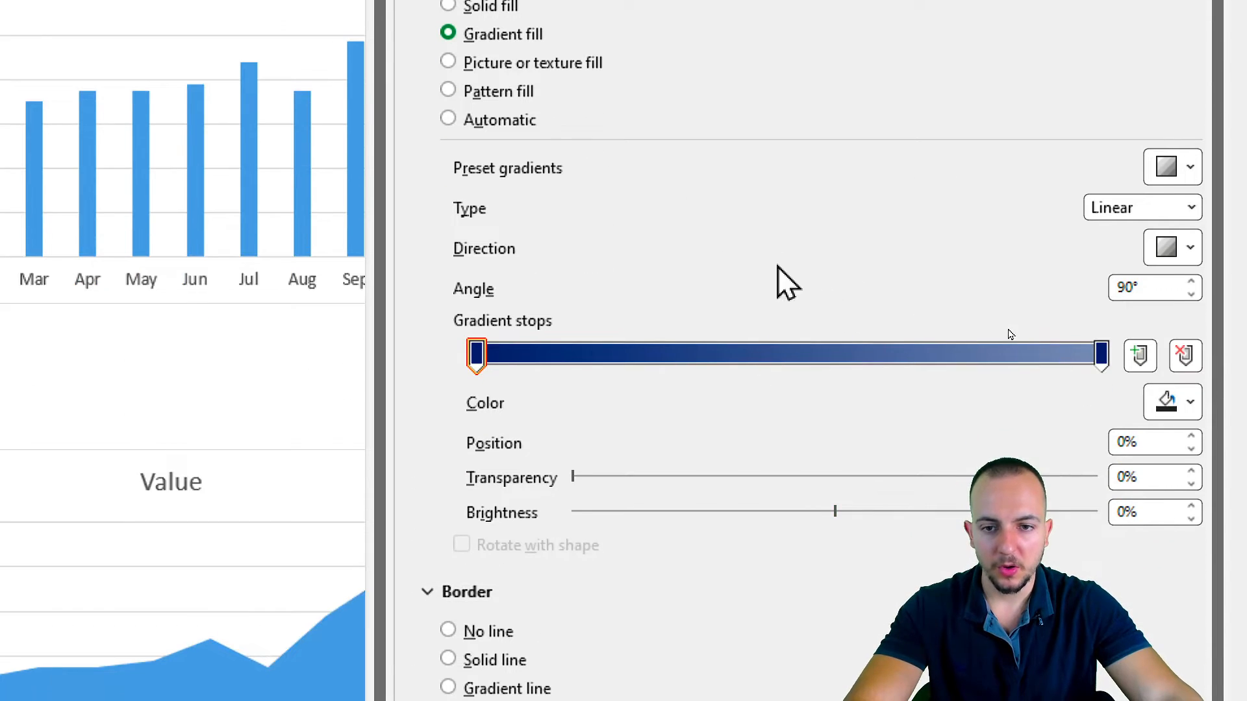
pyautogui.click(1179, 170)
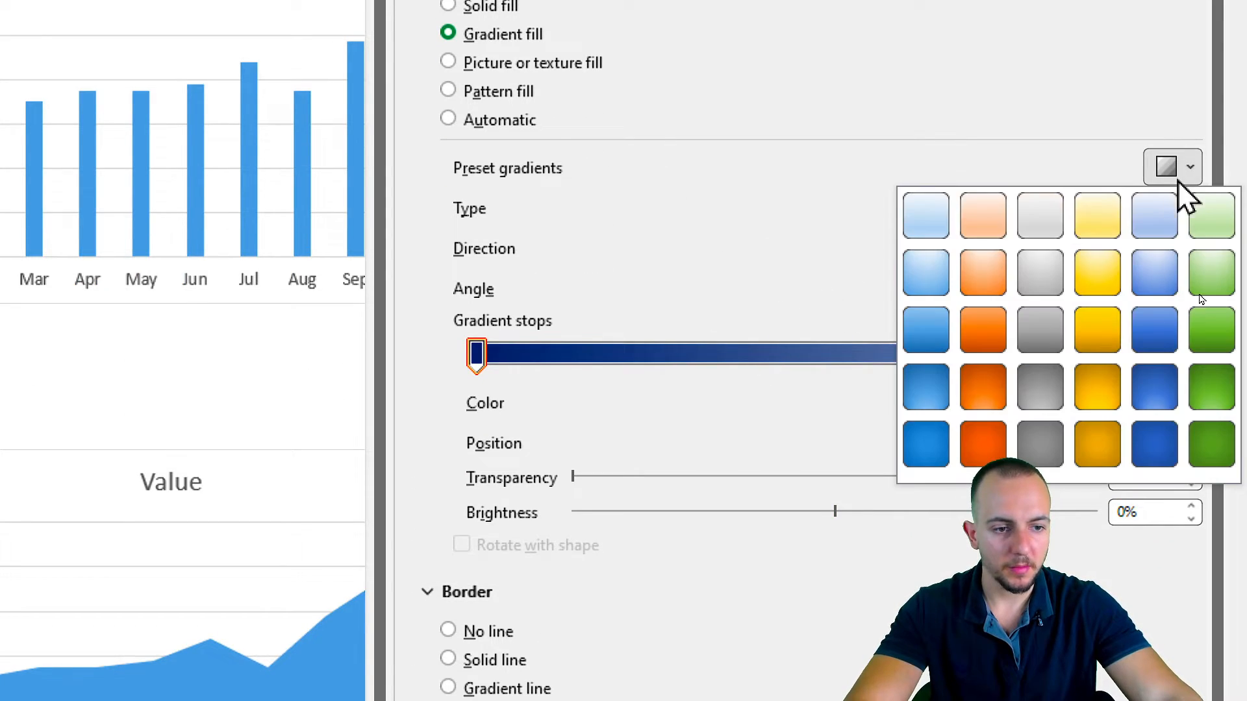
pyautogui.click(1155, 272)
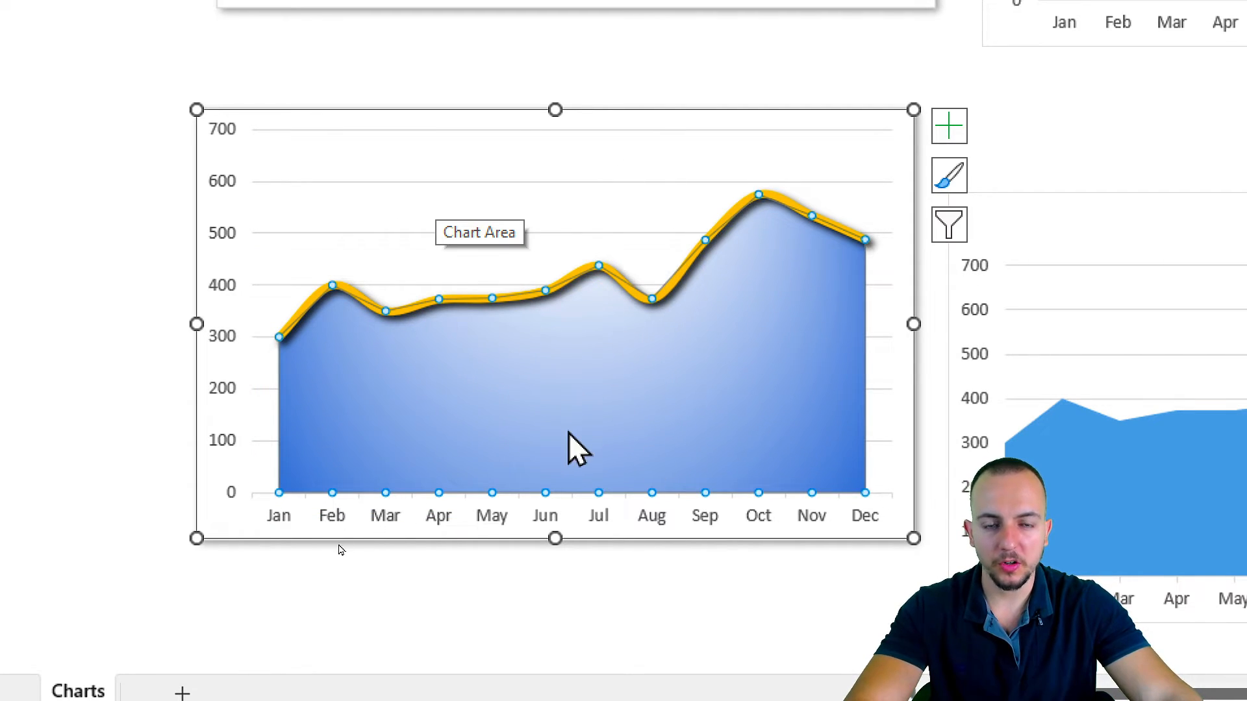
# Remove the first gradient stop of the area fill and move the remaining white stop to the start of the gradient.
pyautogui.hscroll(3, 844, 336)
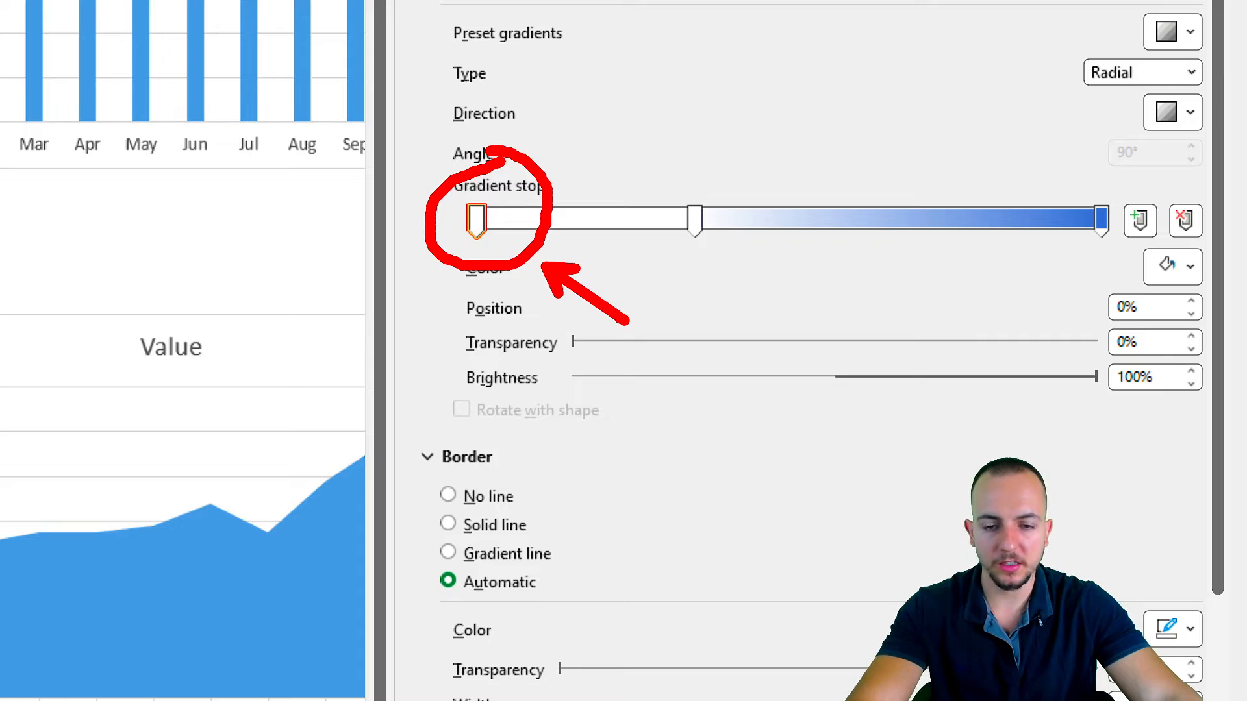
pyautogui.click(1186, 222)
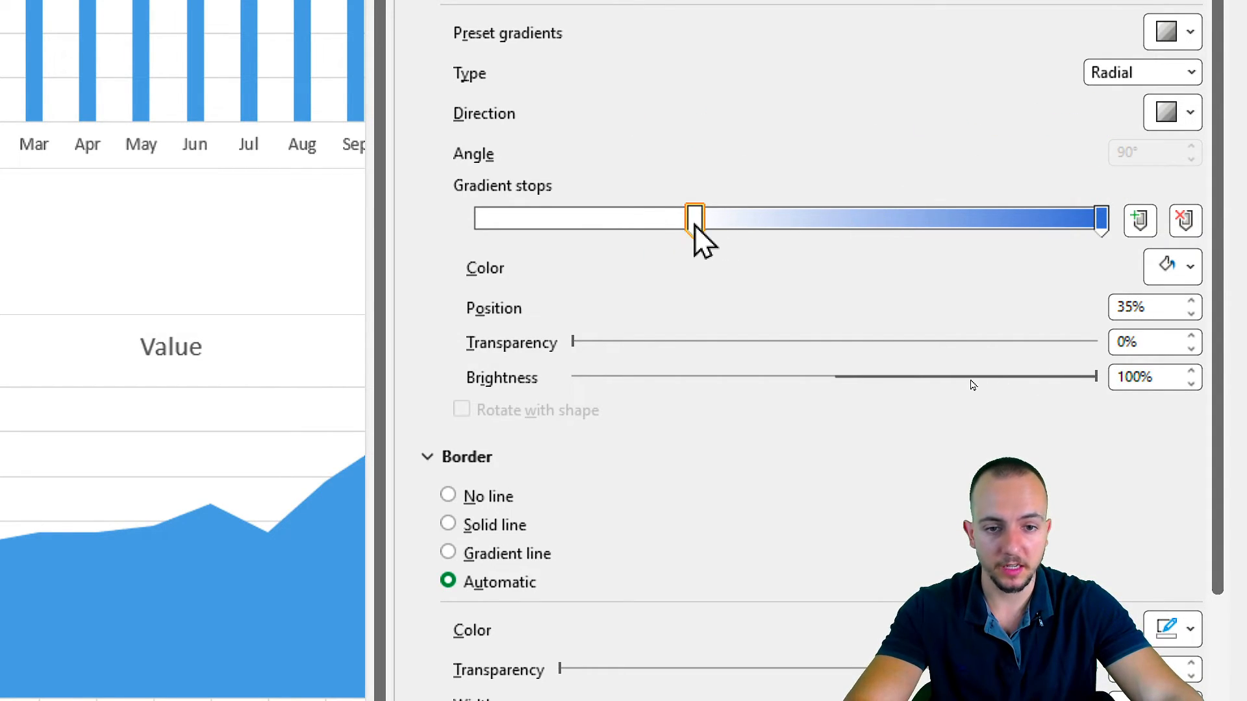
pyautogui.moveTo(695, 222); pyautogui.dragTo(440, 265)
# Color both gradient stops standard dark blue and set the end stop's transparency to 50%.
pyautogui.click(1101, 220)
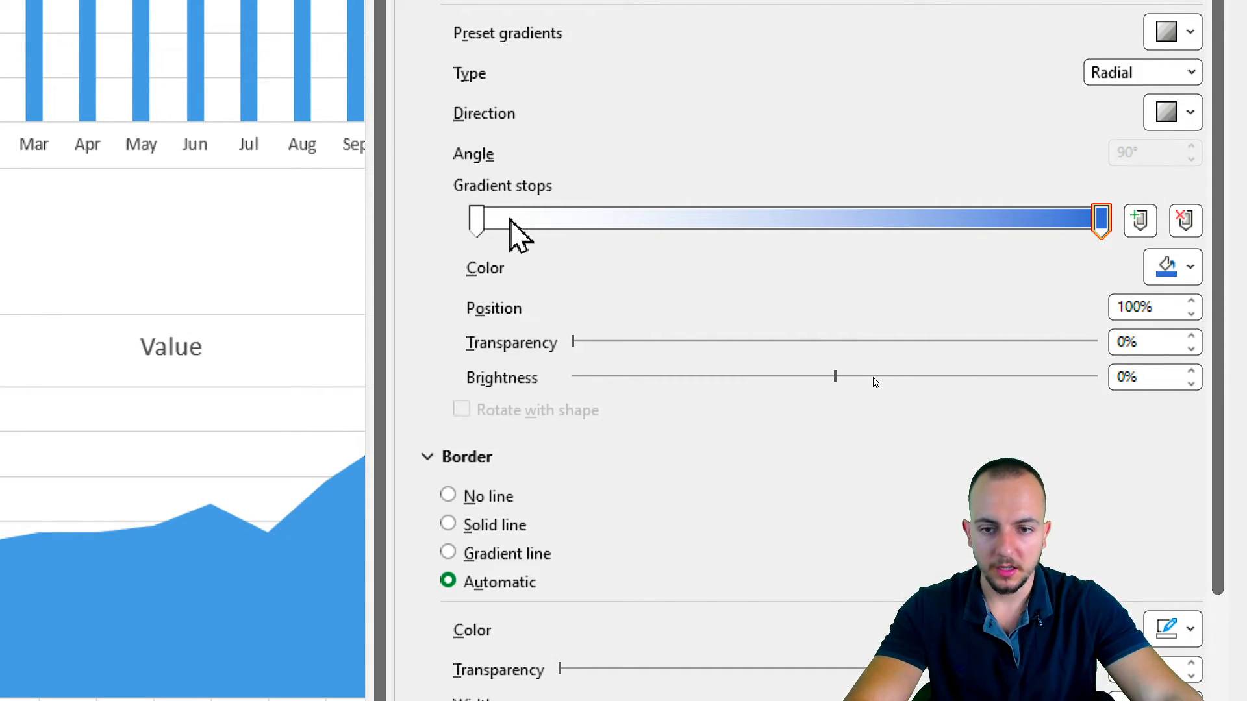
pyautogui.click(476, 220)
pyautogui.click(1155, 271)
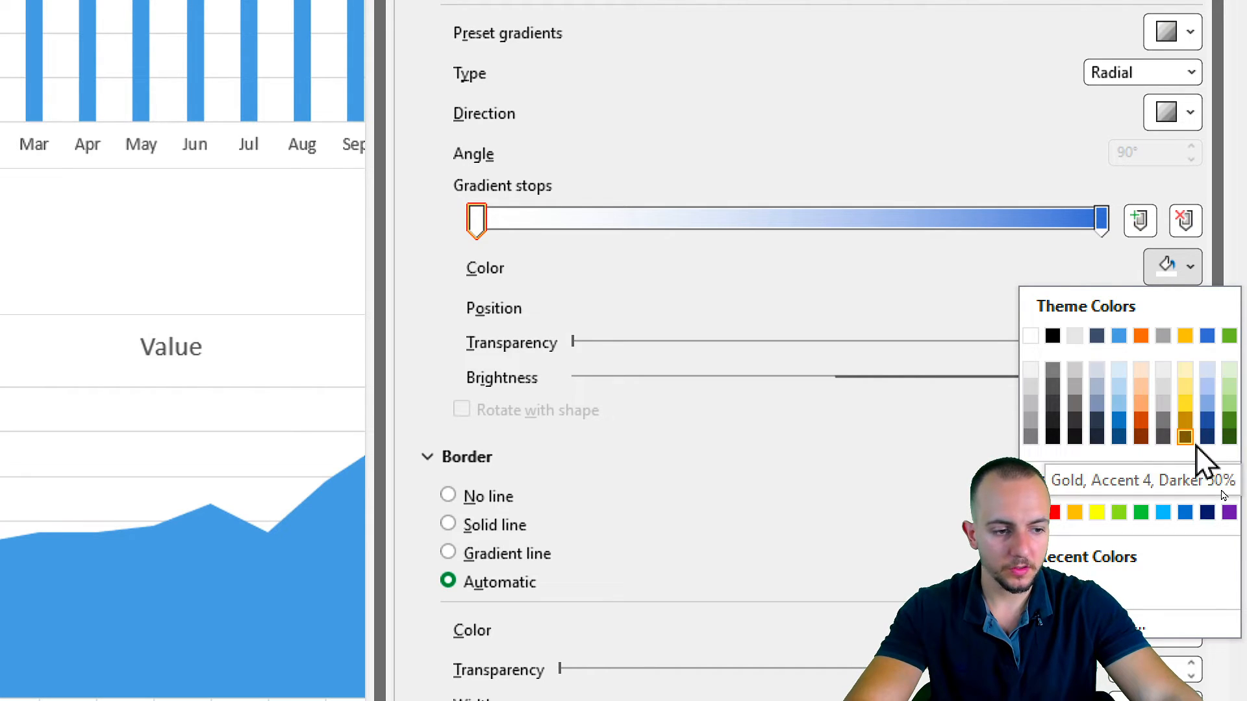
pyautogui.click(1207, 513)
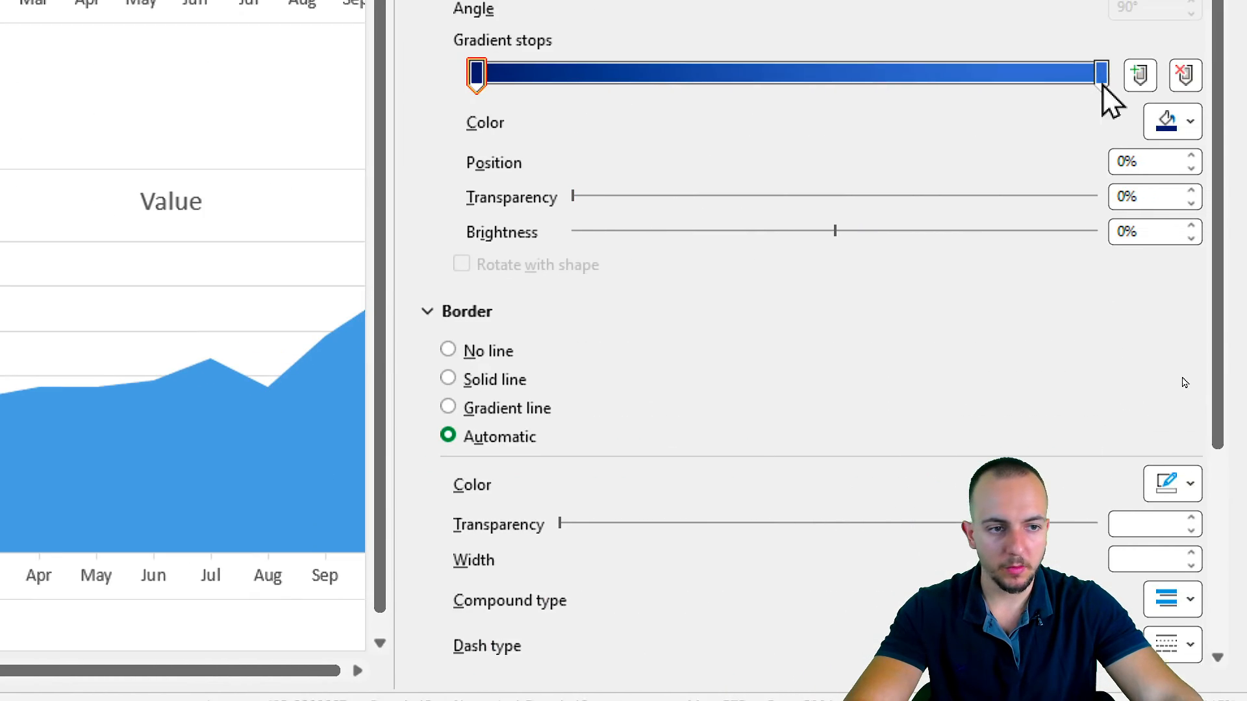
pyautogui.click(1100, 118)
pyautogui.click(1172, 165)
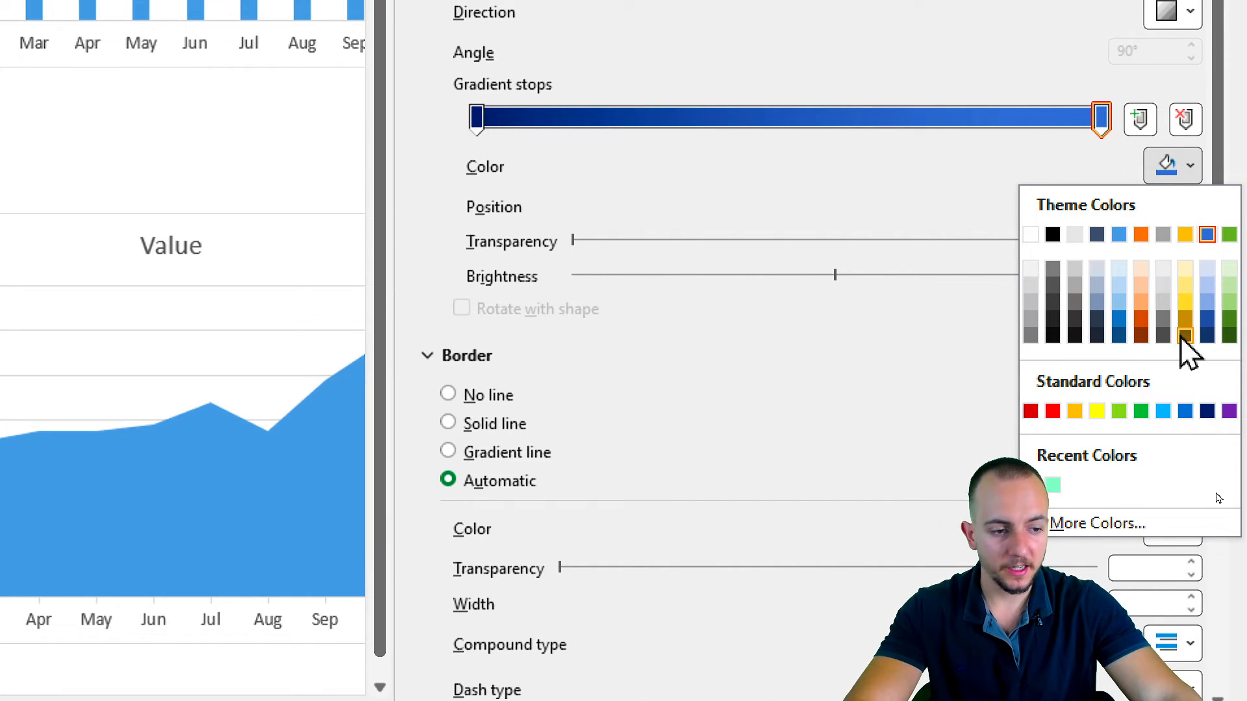
pyautogui.click(1207, 411)
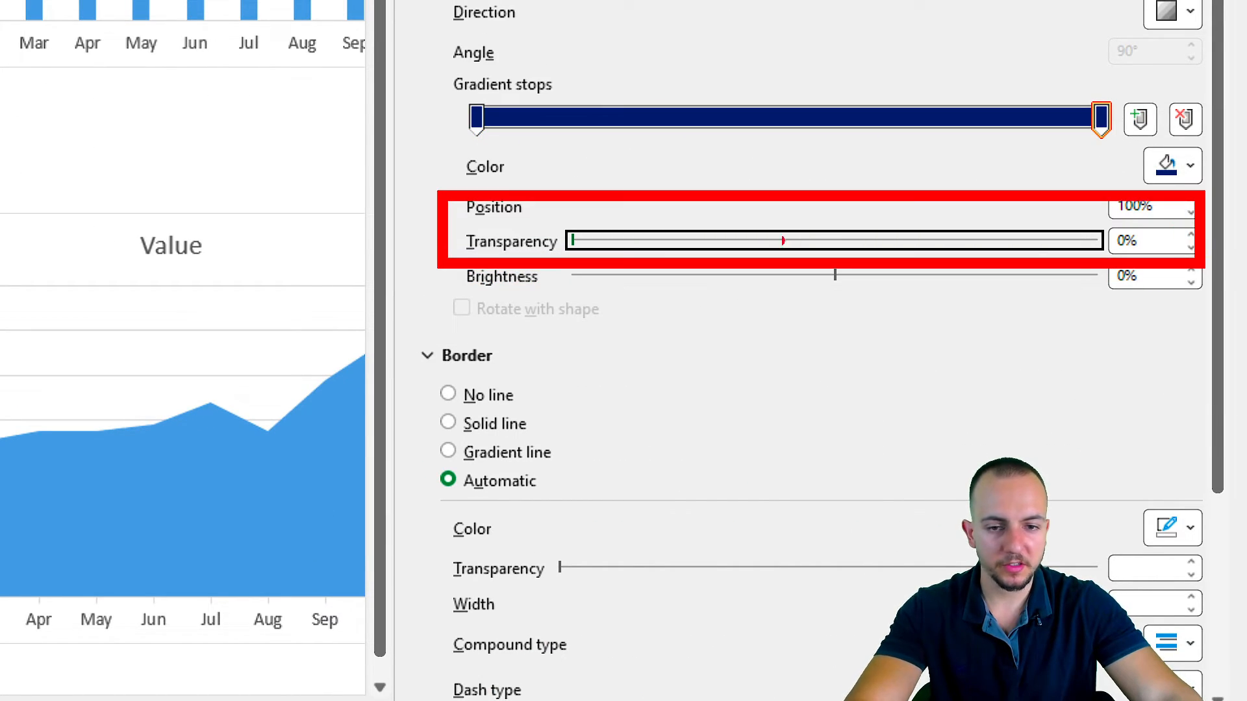
pyautogui.moveTo(573, 242); pyautogui.dragTo(842, 247)
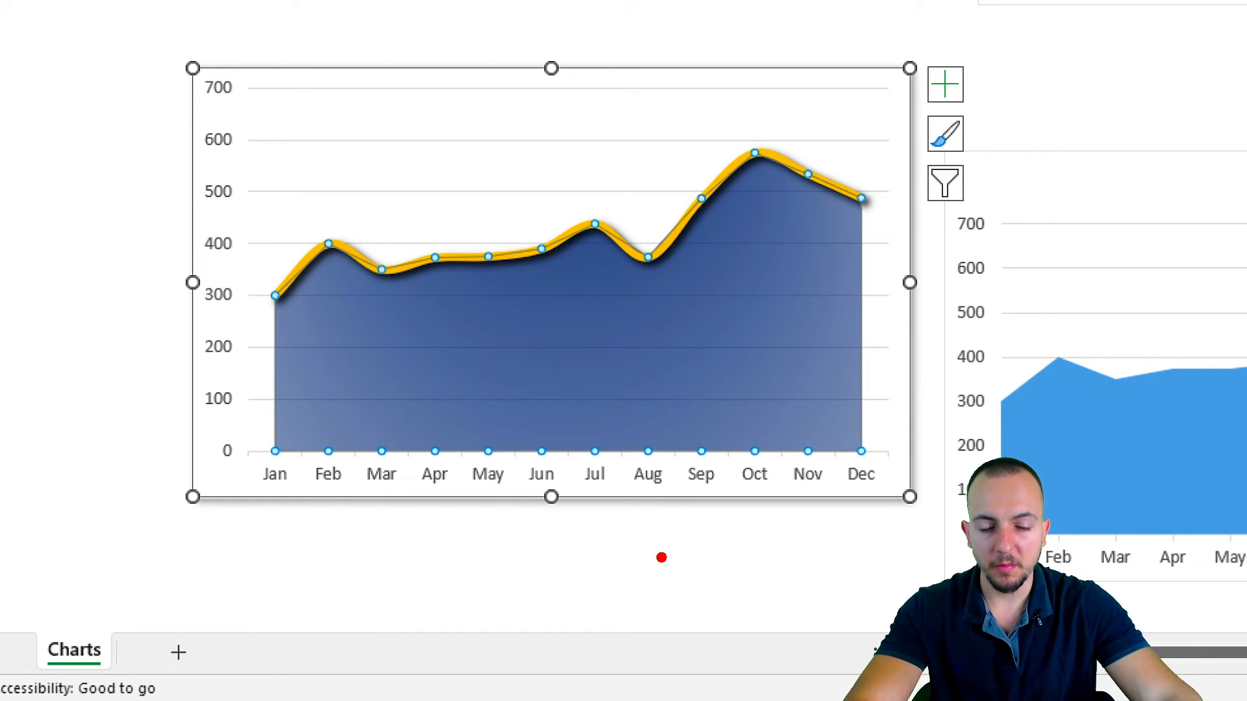
pyautogui.moveTo(266, 416); pyautogui.dragTo(807, 441)
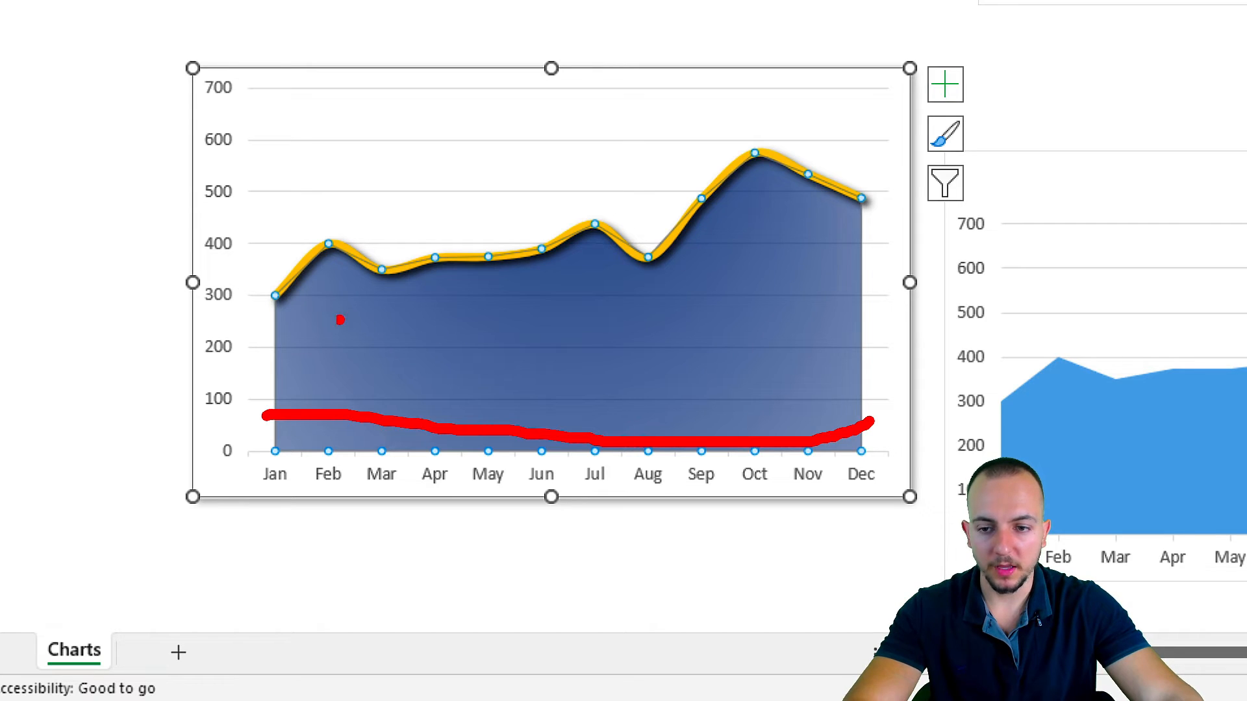
pyautogui.moveTo(304, 312); pyautogui.dragTo(824, 216)
pyautogui.press('Escape')
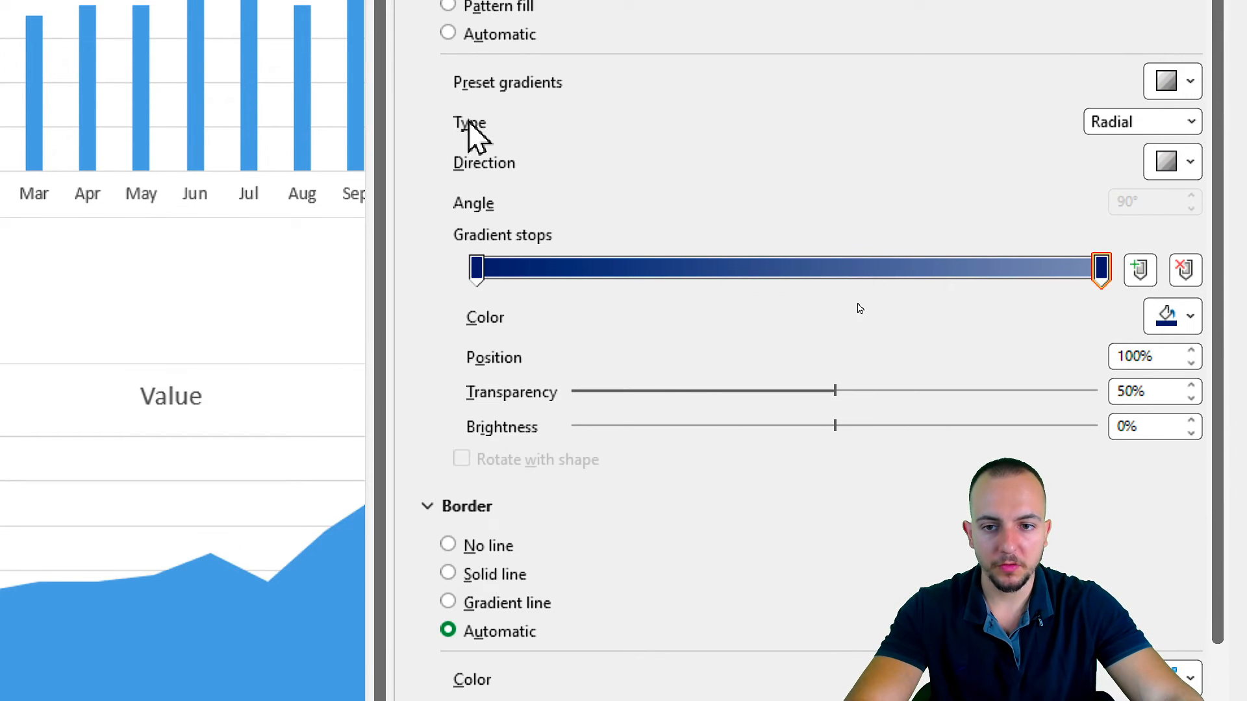
# Change the area fill's gradient type to Linear with the Linear Down direction.
pyautogui.click(1162, 120)
pyautogui.click(1112, 149)
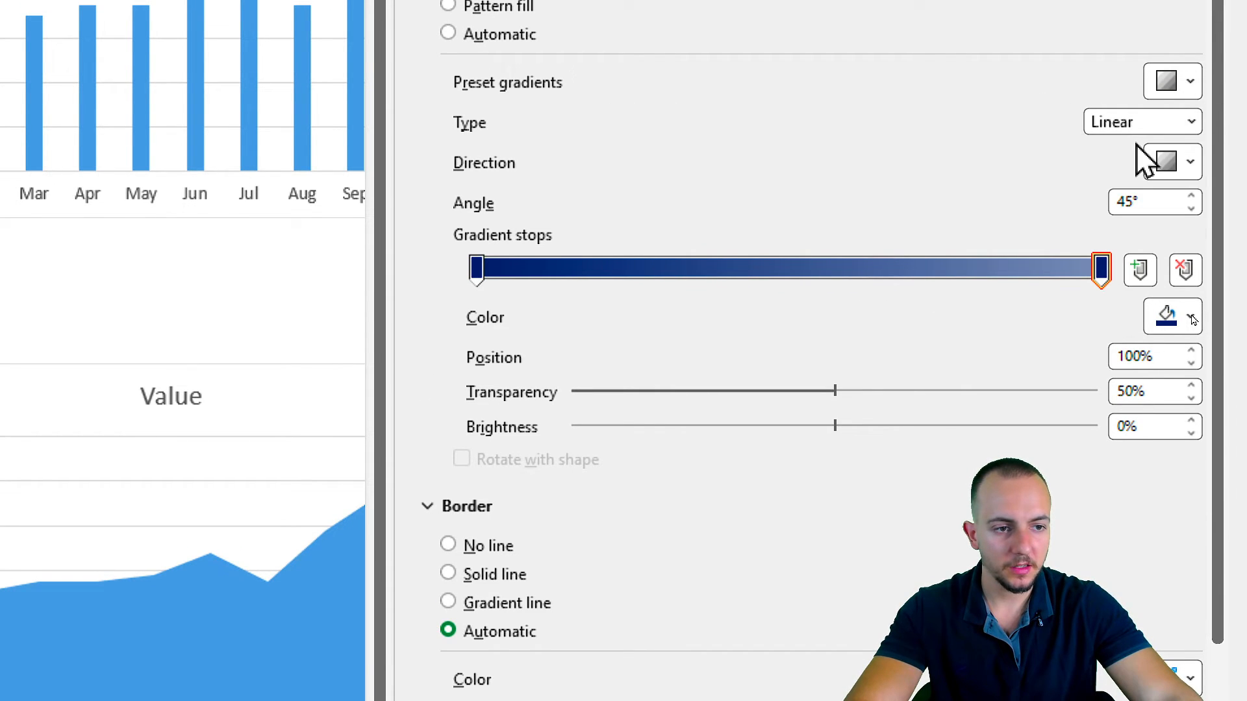
pyautogui.click(1172, 161)
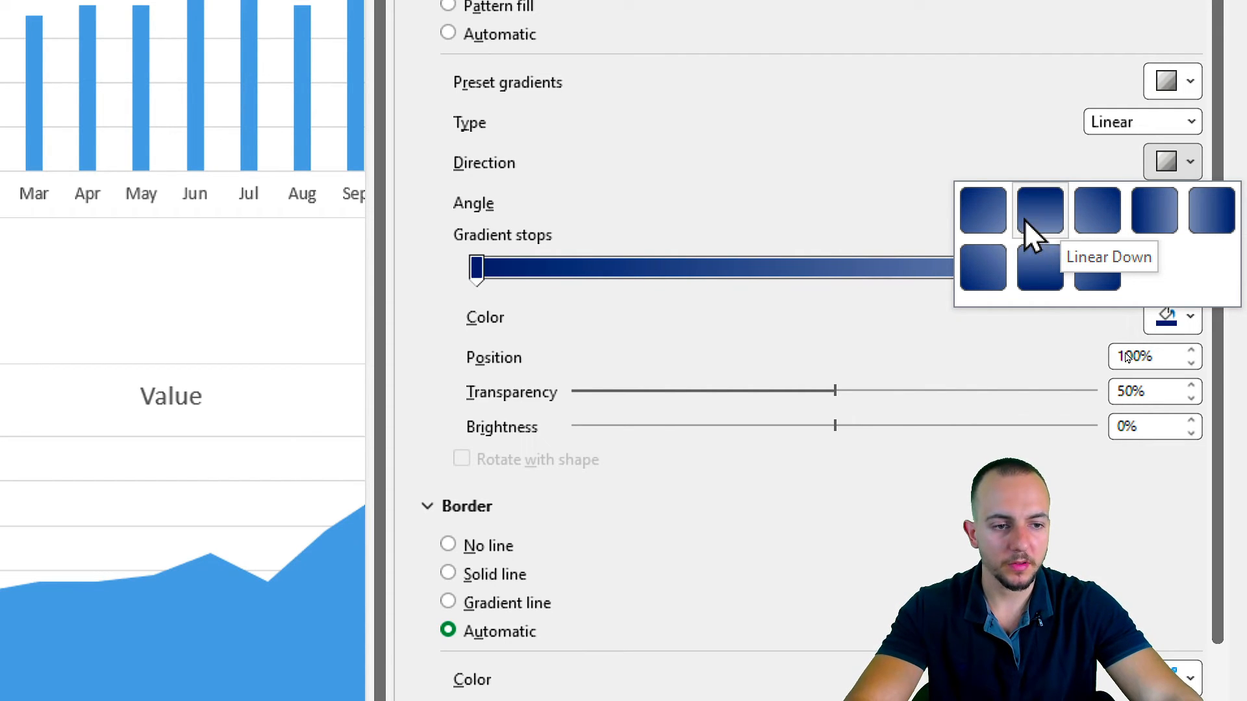
pyautogui.click(1040, 219)
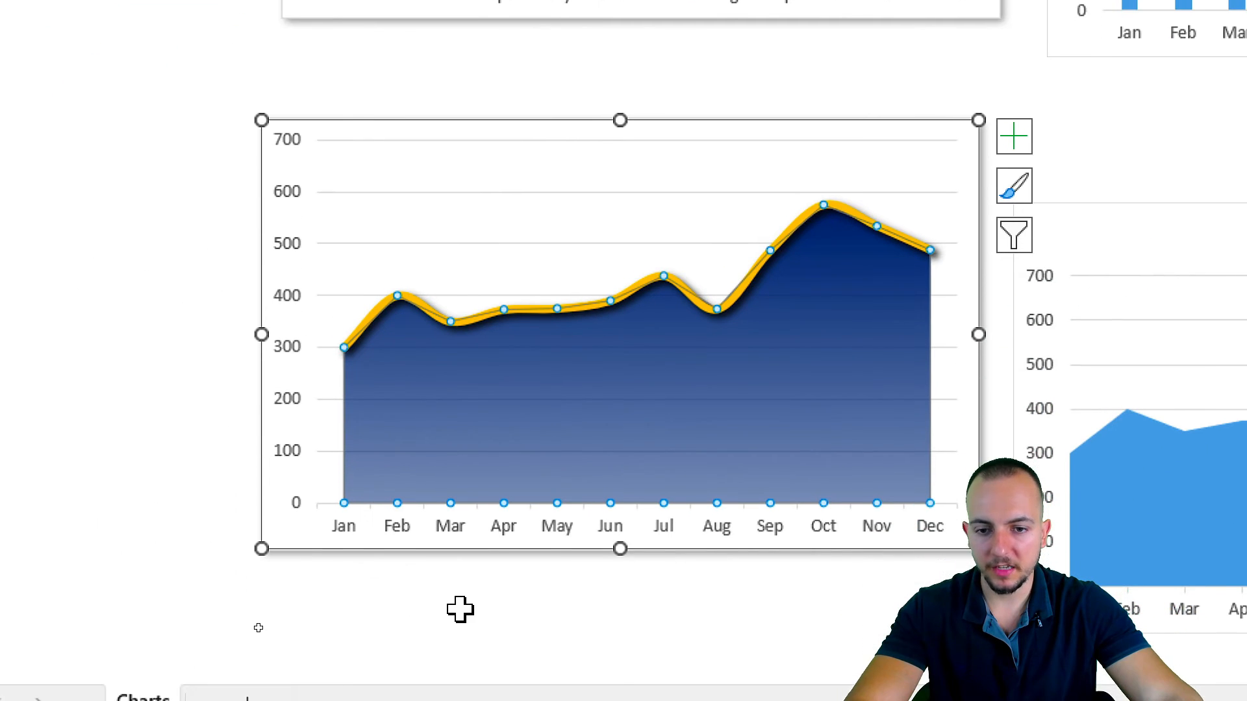
# Delete the horizontal gridlines and the vertical value axis from the gradient area chart.
pyautogui.click(488, 244)
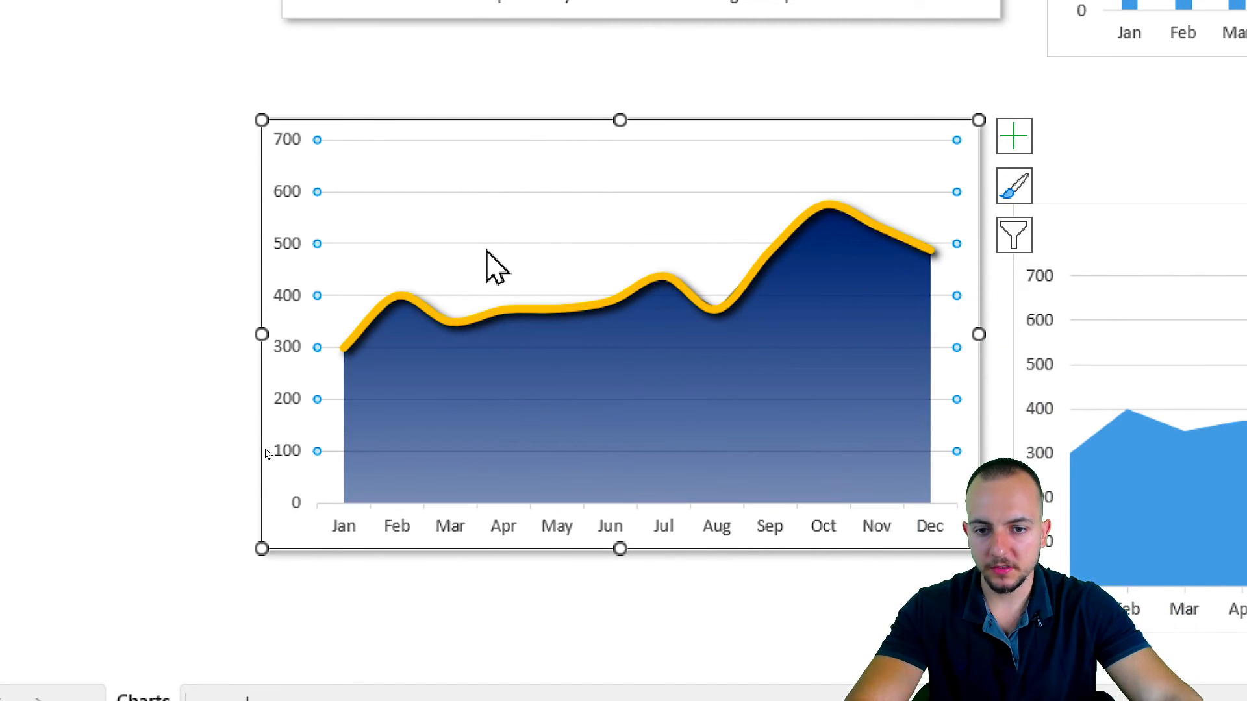
pyautogui.press('Delete')
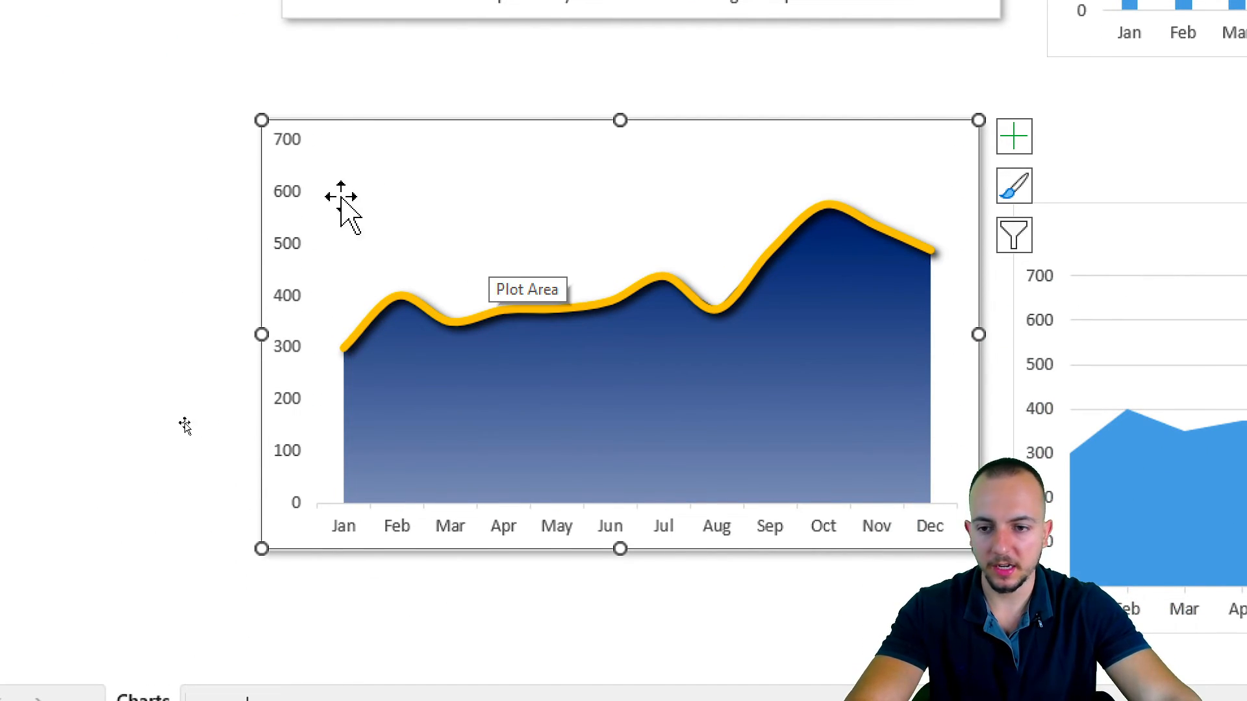
pyautogui.click(284, 253)
pyautogui.press('Delete')
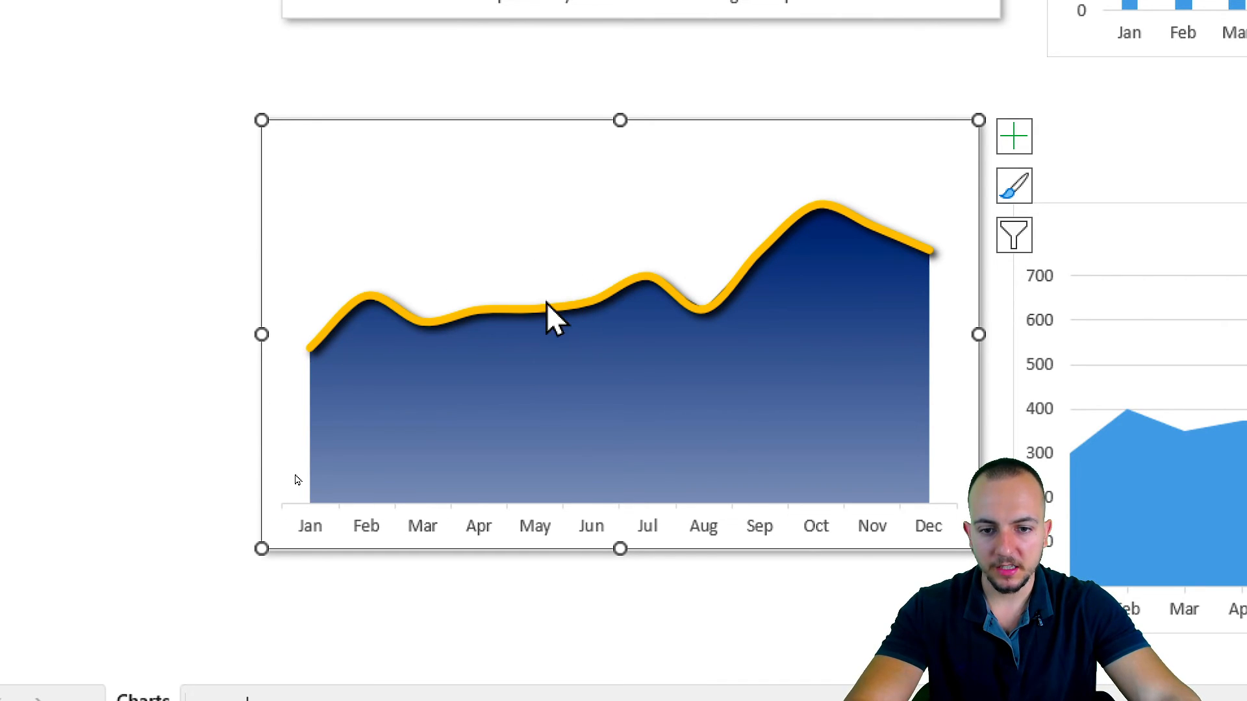
# Add data labels above the points of the yellow line series in the gradient area chart.
pyautogui.click(521, 312)
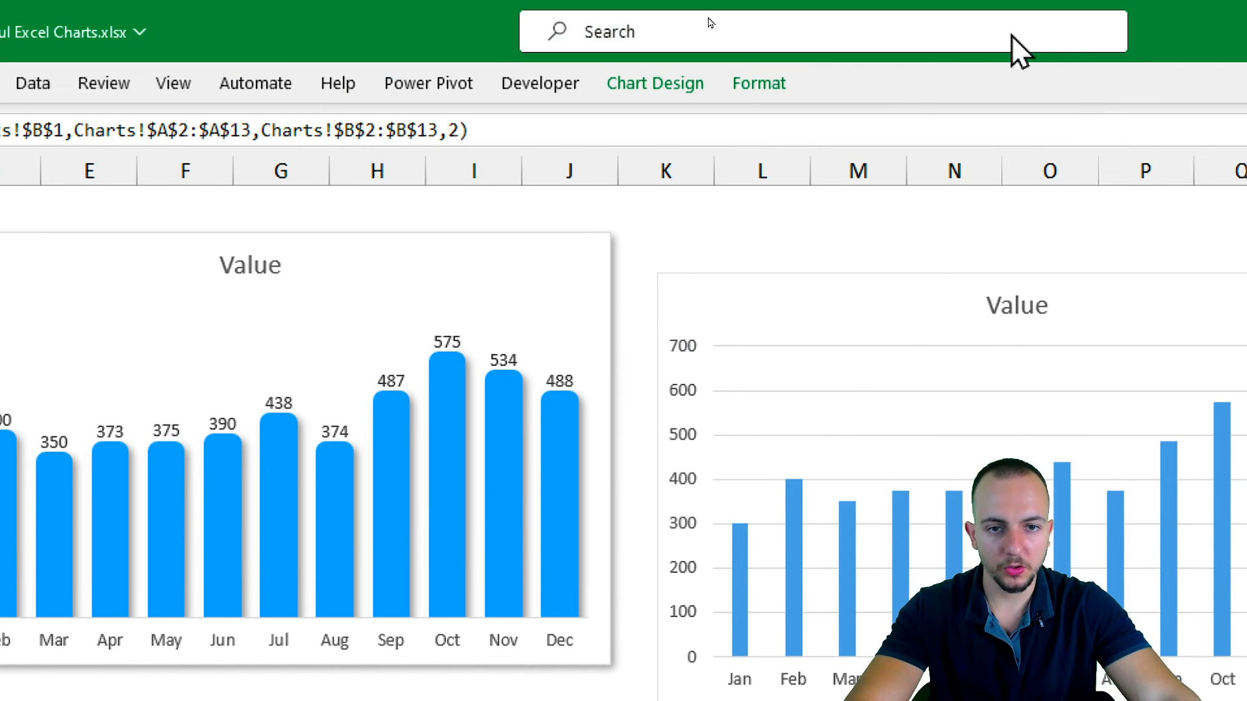
pyautogui.click(648, 73)
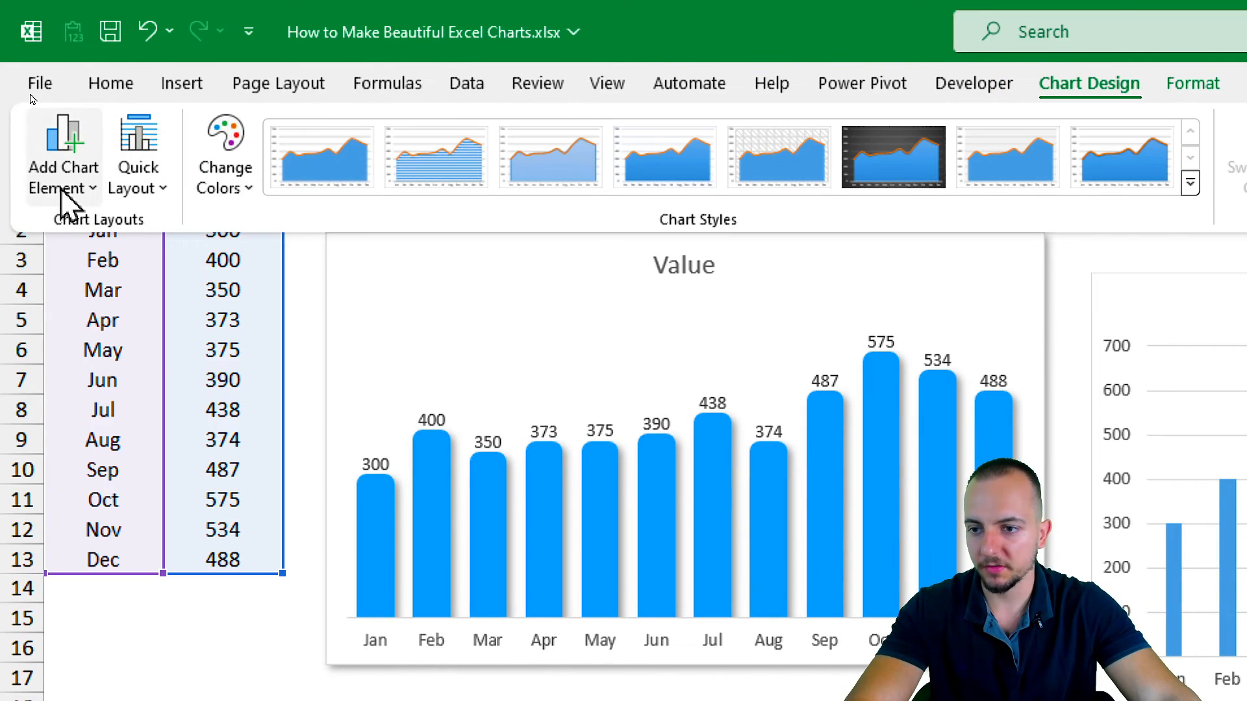
pyautogui.click(63, 186)
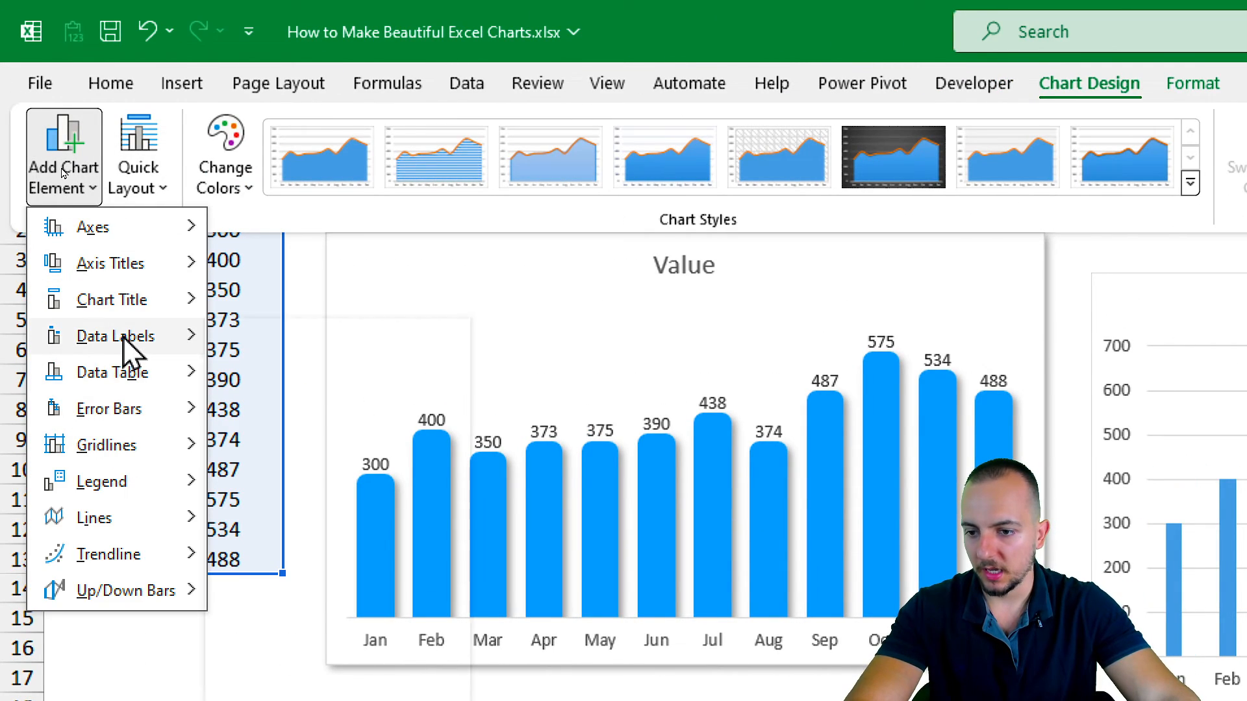
pyautogui.moveTo(123, 338)
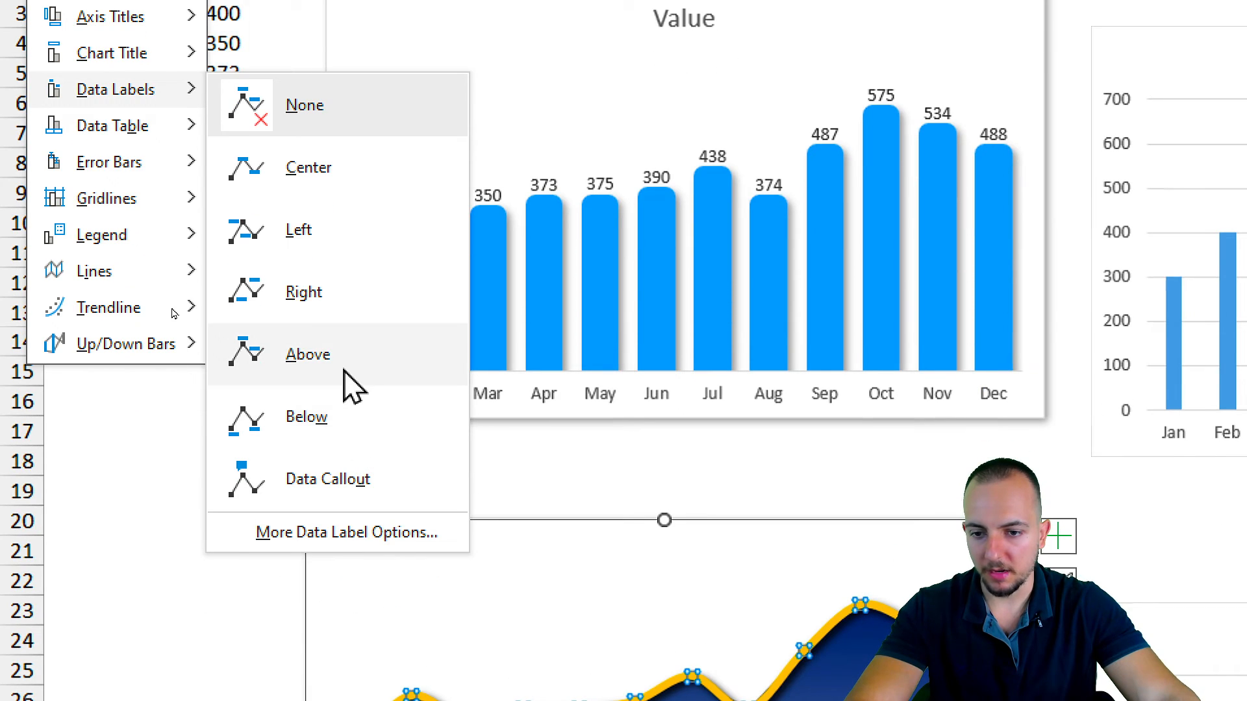
pyautogui.click(259, 601)
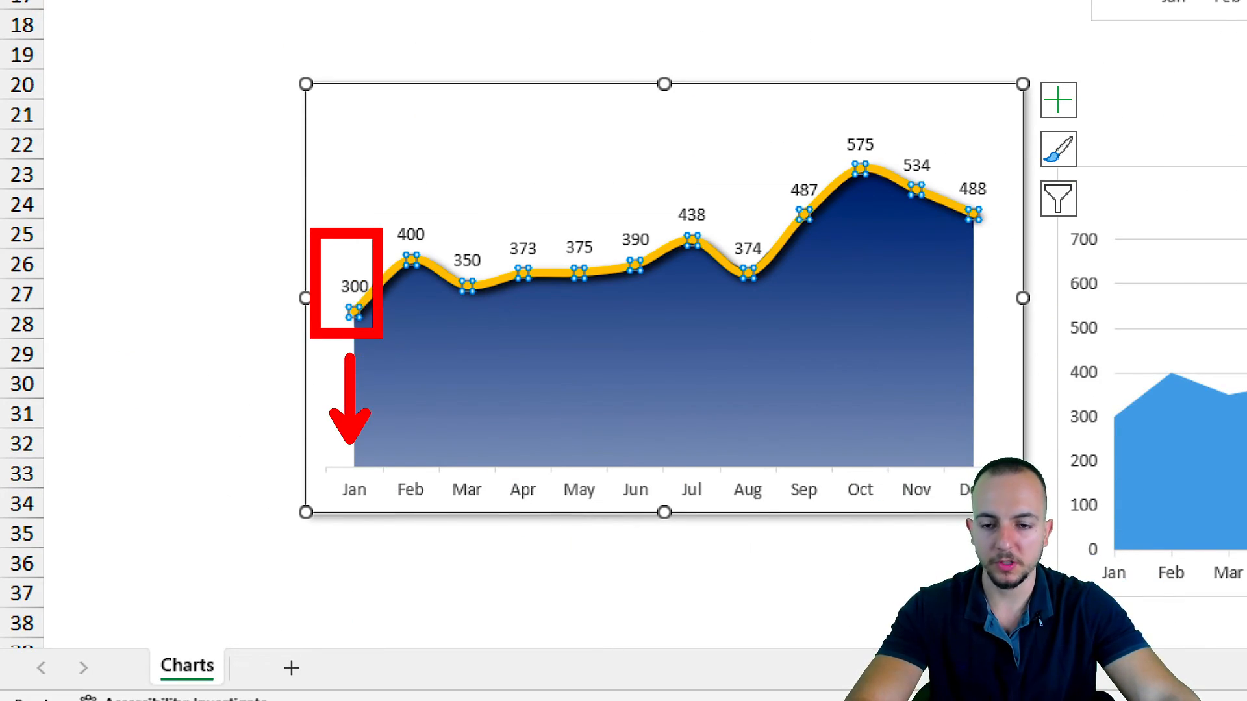
pyautogui.press('Escape')
pyautogui.press('Escape')
pyautogui.press('Escape')
pyautogui.press('Escape')
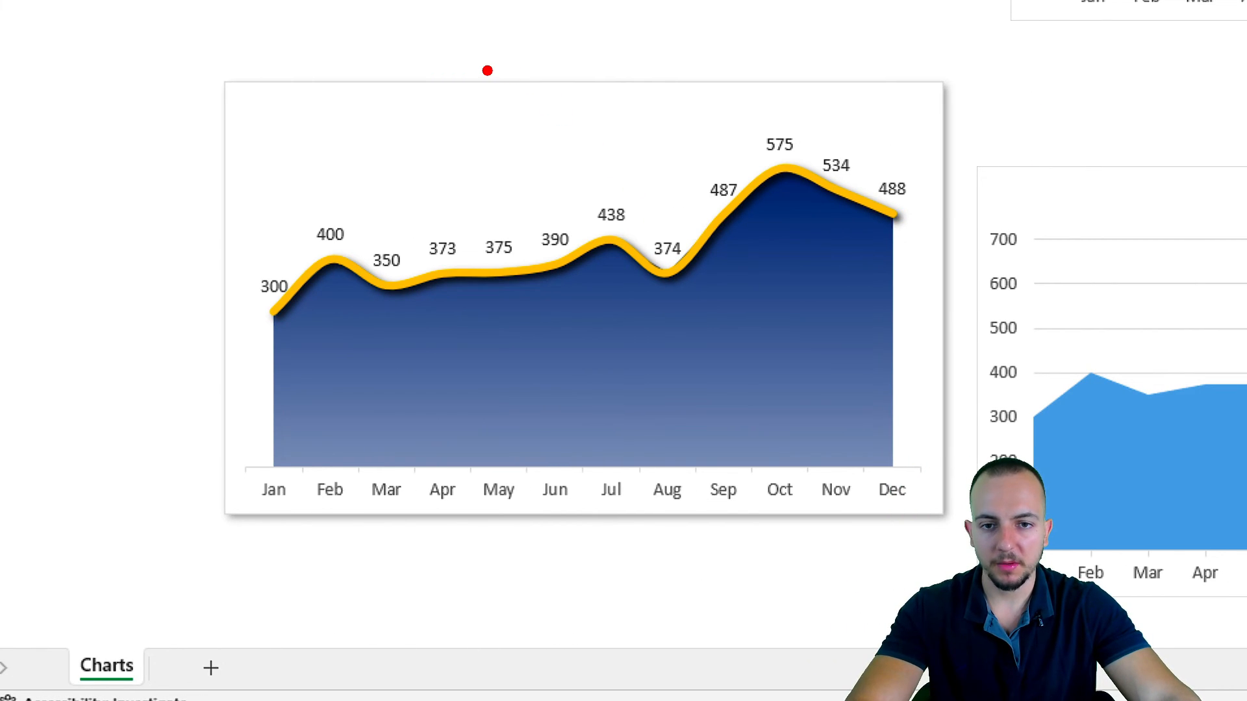
pyautogui.moveTo(487, 70); pyautogui.dragTo(693, 134)
pyautogui.moveTo(710, 121); pyautogui.dragTo(843, 107)
pyautogui.press('Escape')
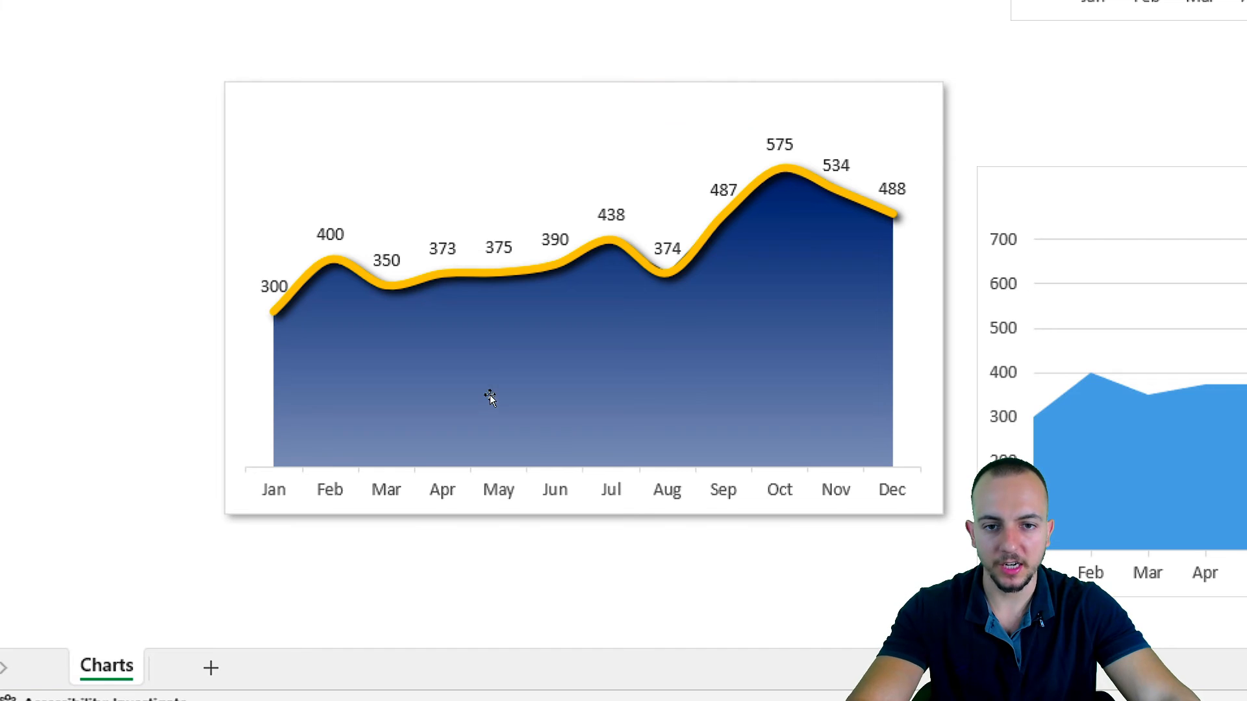
# Add a chart title to the gradient area chart using the Above Chart placement.
pyautogui.click(830, 87)
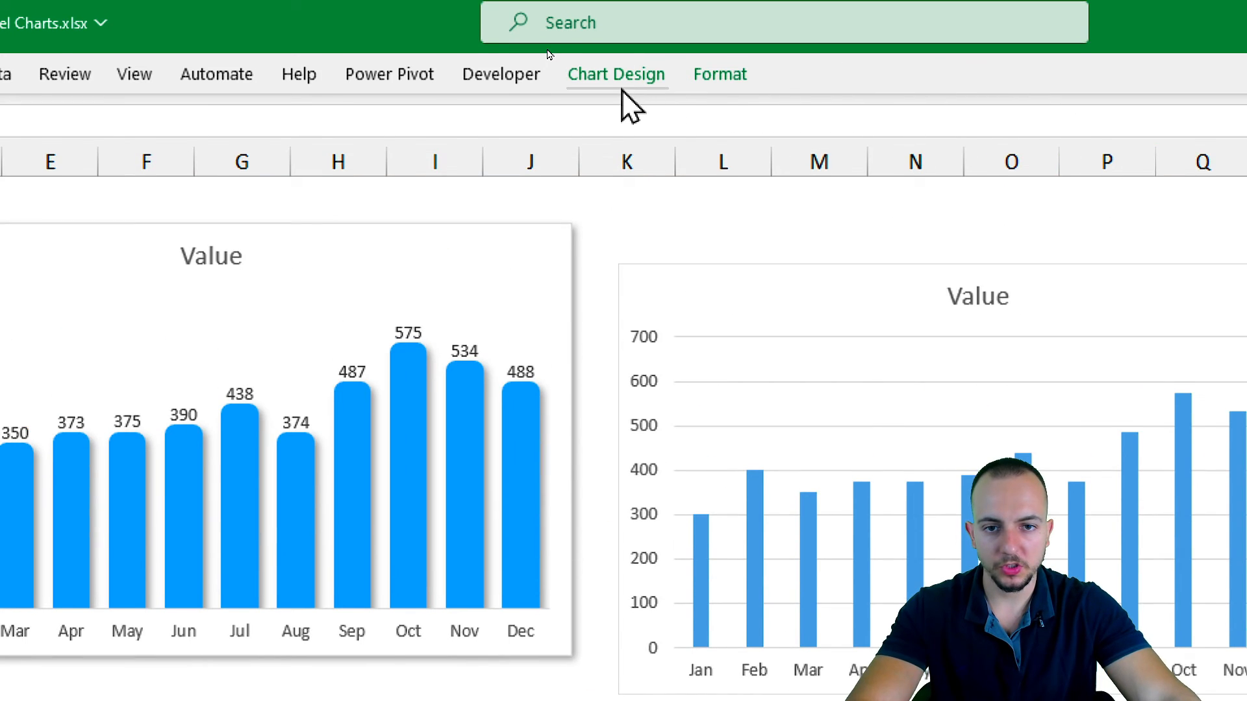
pyautogui.click(622, 89)
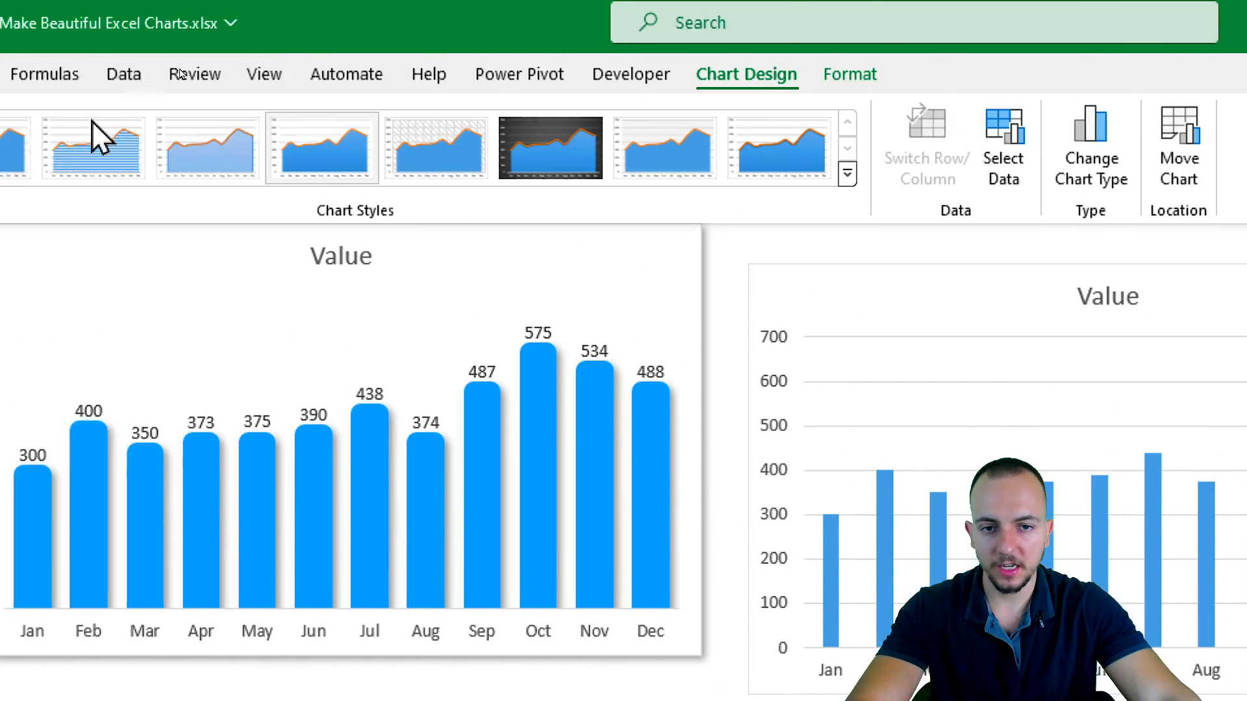
pyautogui.click(0, 188)
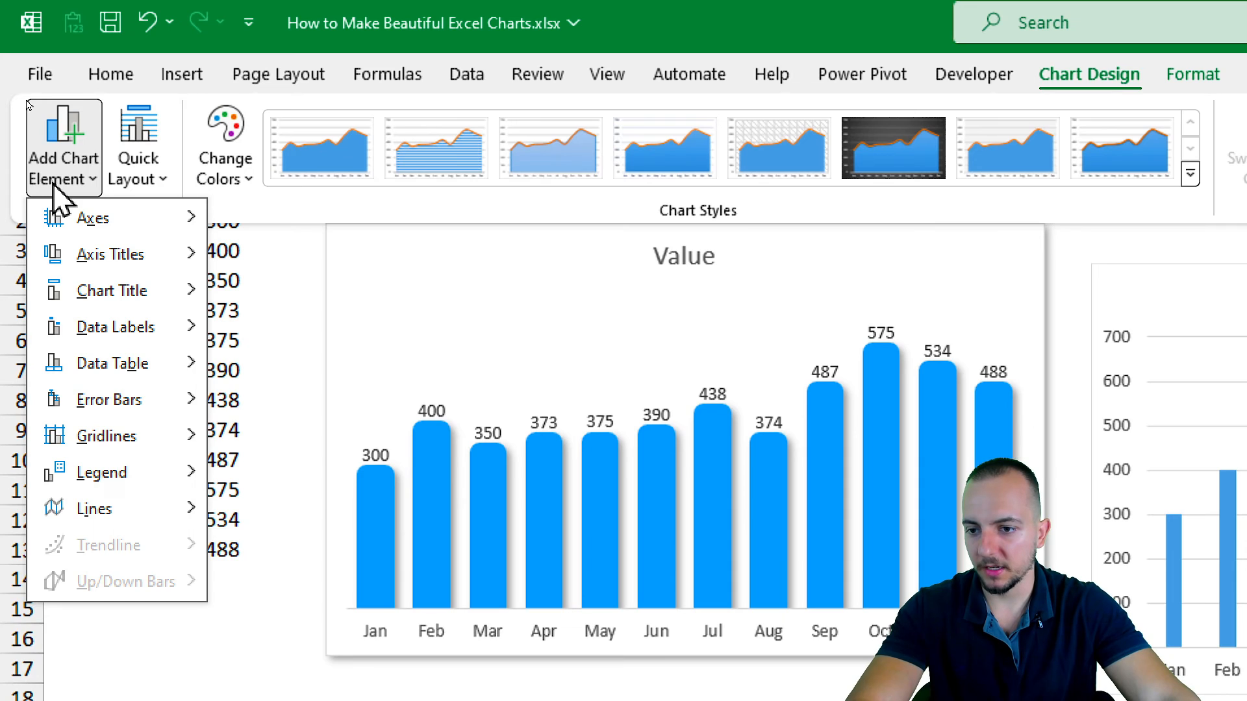
pyautogui.moveTo(130, 290)
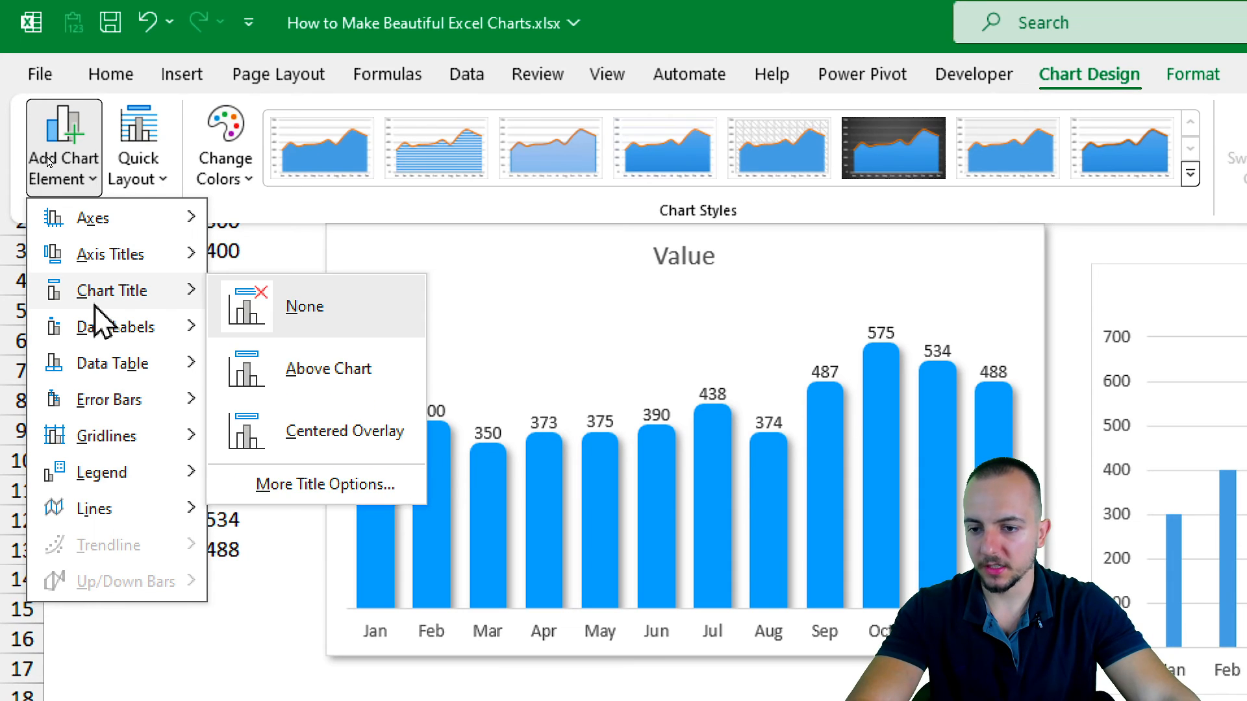
pyautogui.click(319, 384)
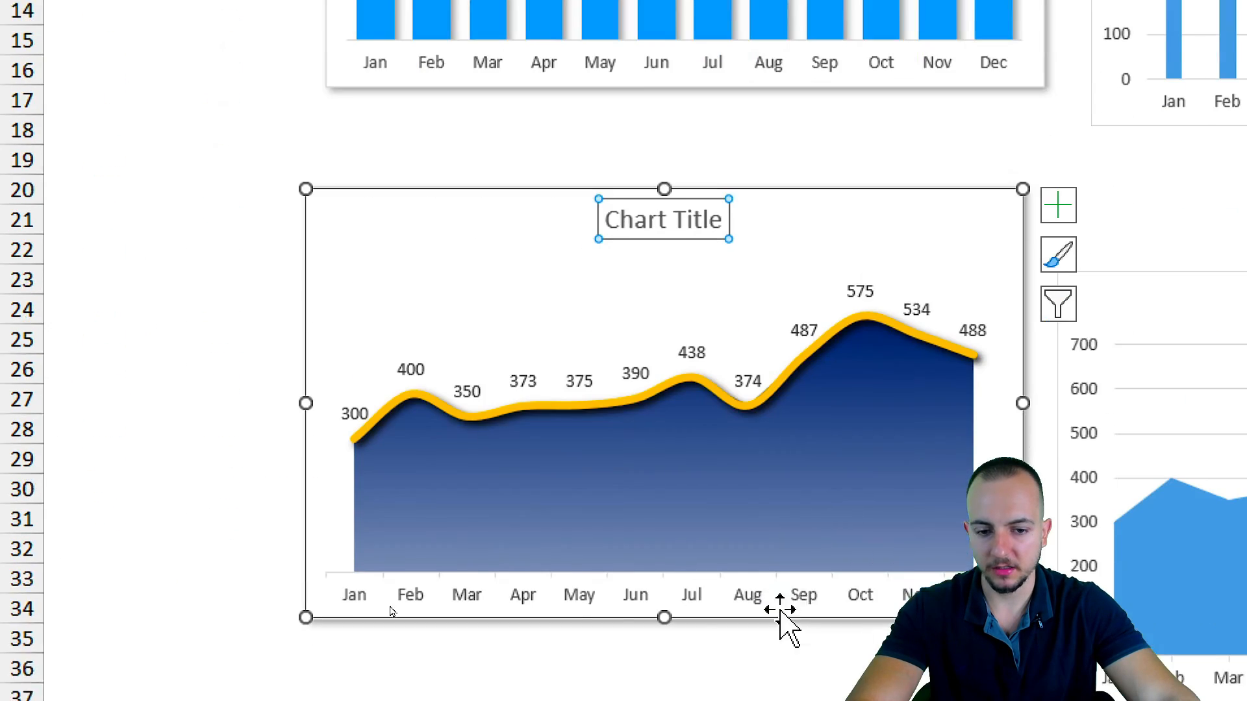
# Change the gradient area chart's title text to "Values" and select cell A1 to leave the chart.
pyautogui.click(666, 169)
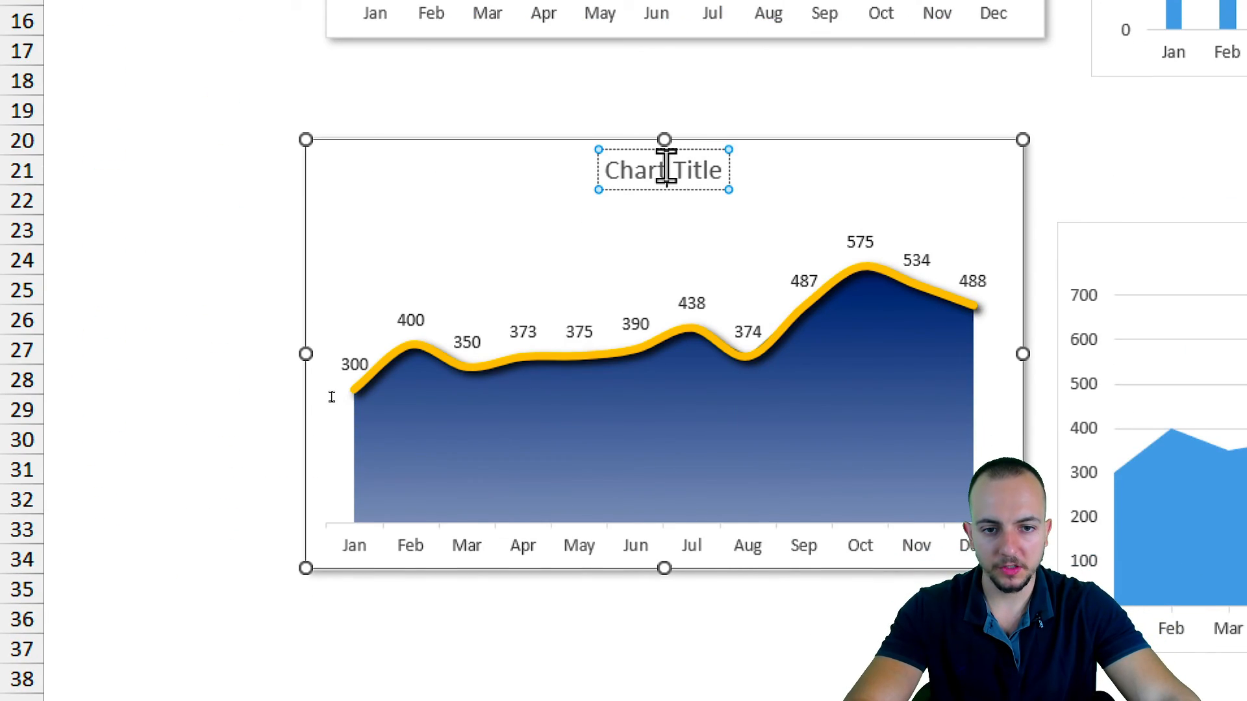
pyautogui.tripleClick(665, 169)
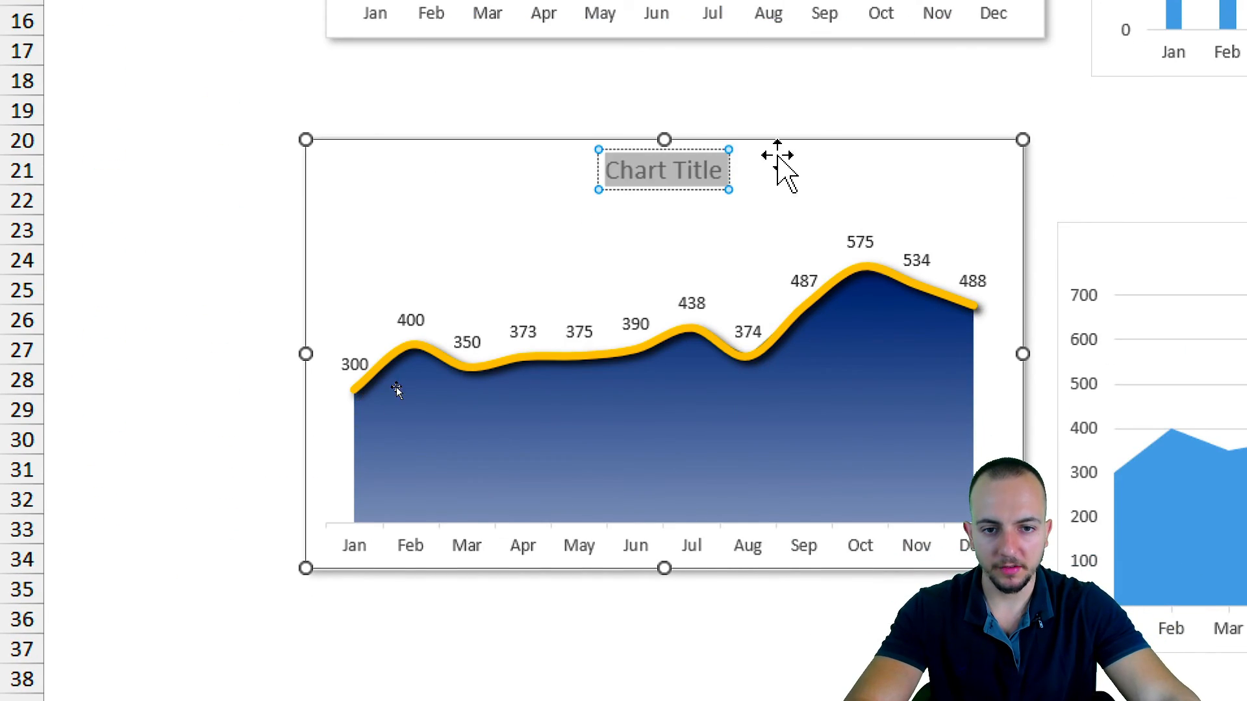
pyautogui.write('Values')
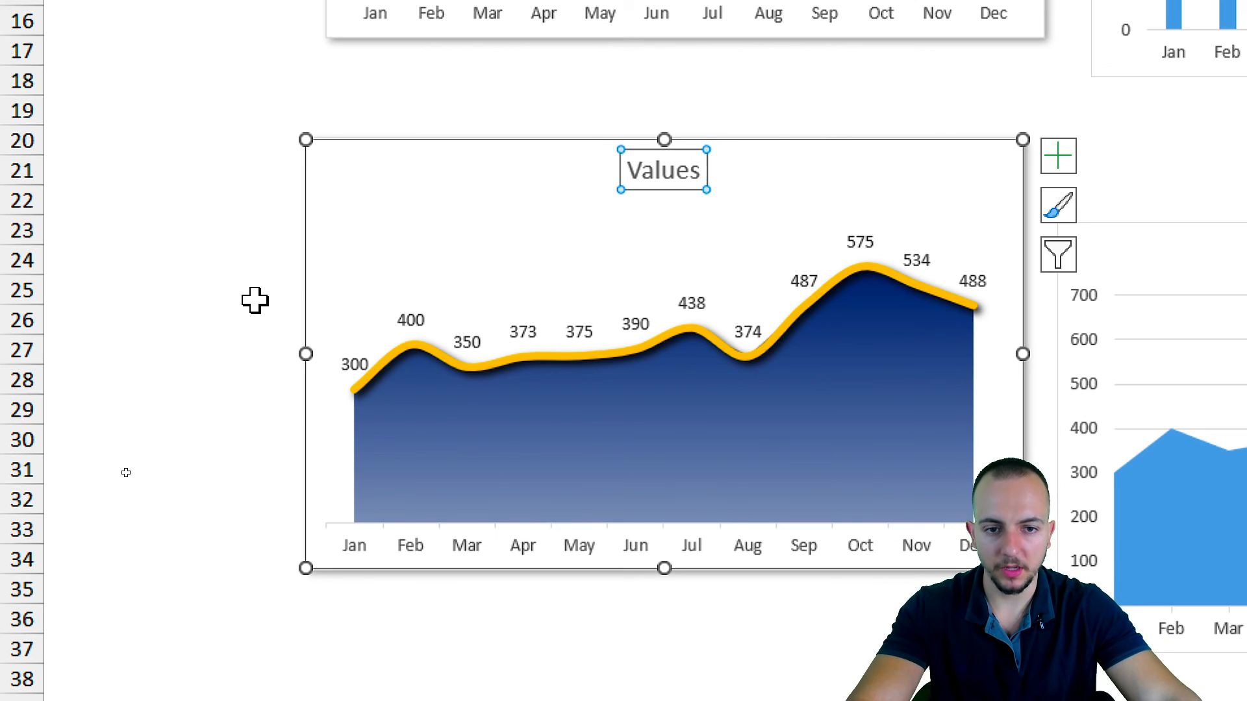
pyautogui.click(252, 336)
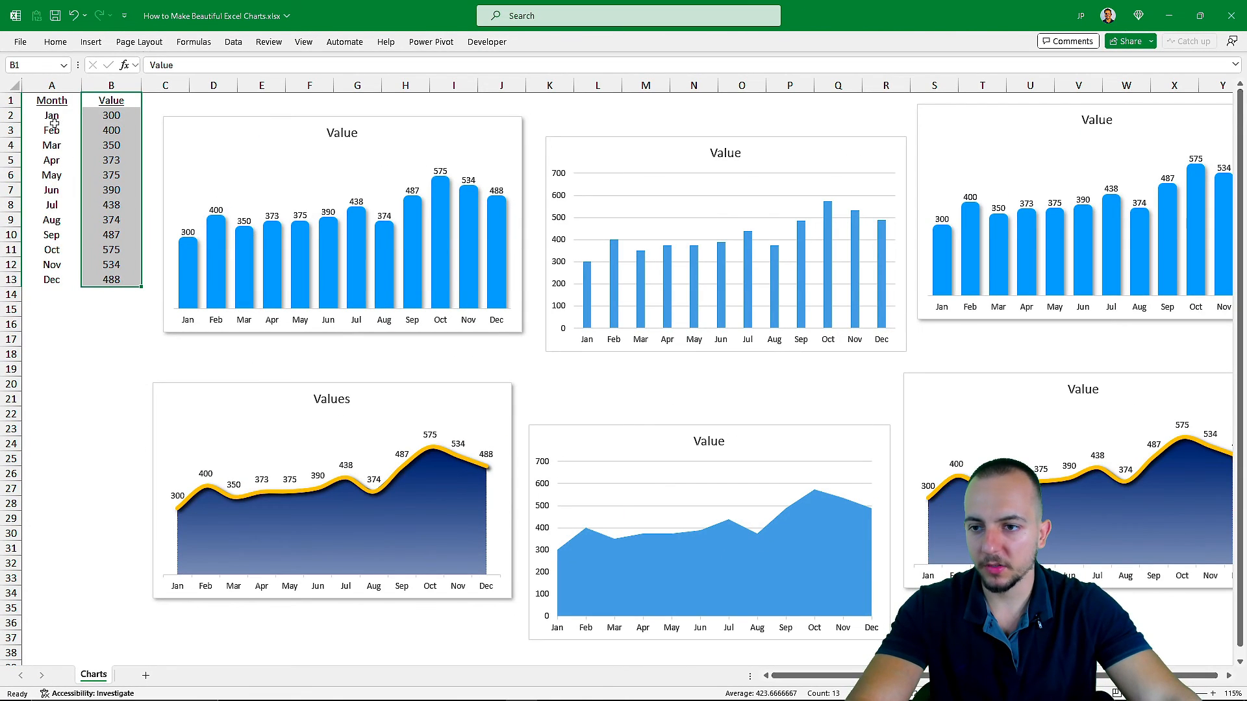
pyautogui.click(58, 102)
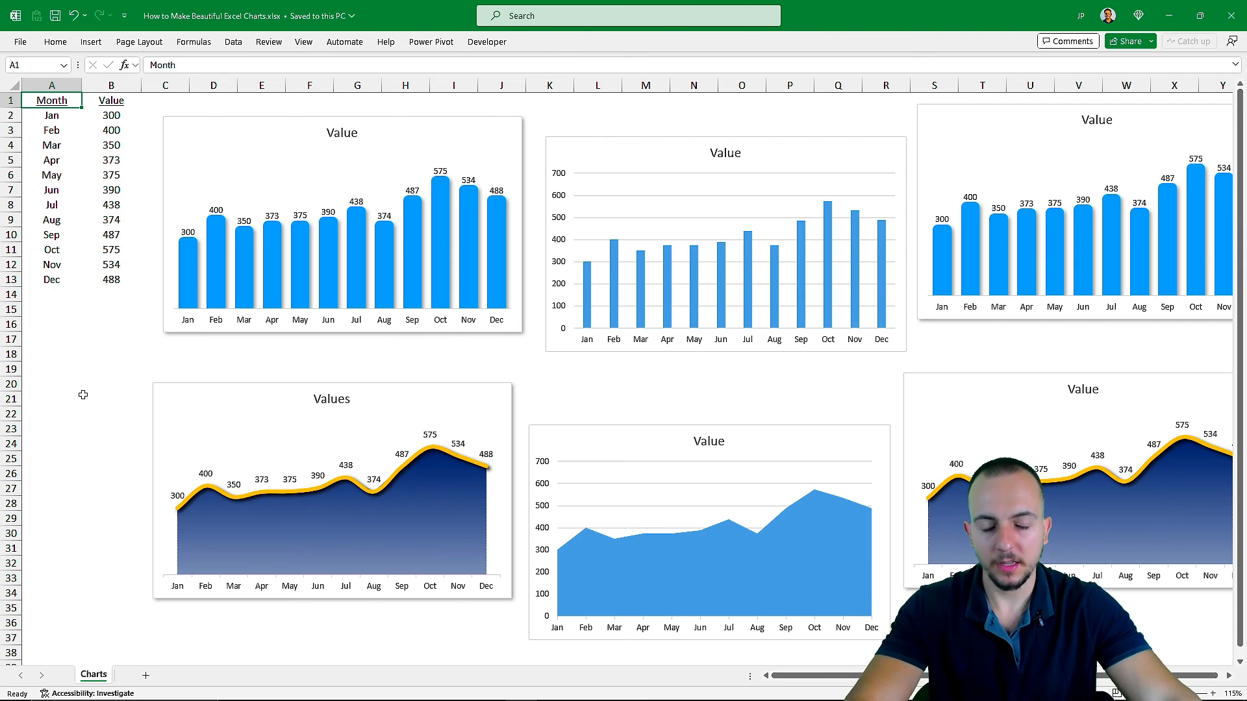